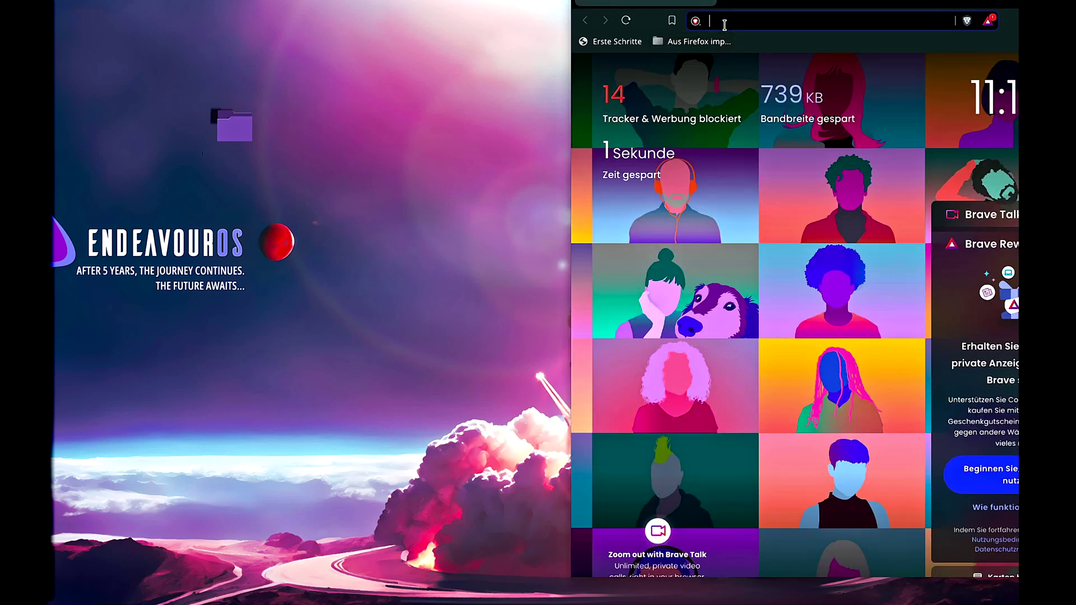
- Search 'flatpak' in Brave and open flatpak.org's EndeavourOS Quick Setup instructions
type("flatpak")
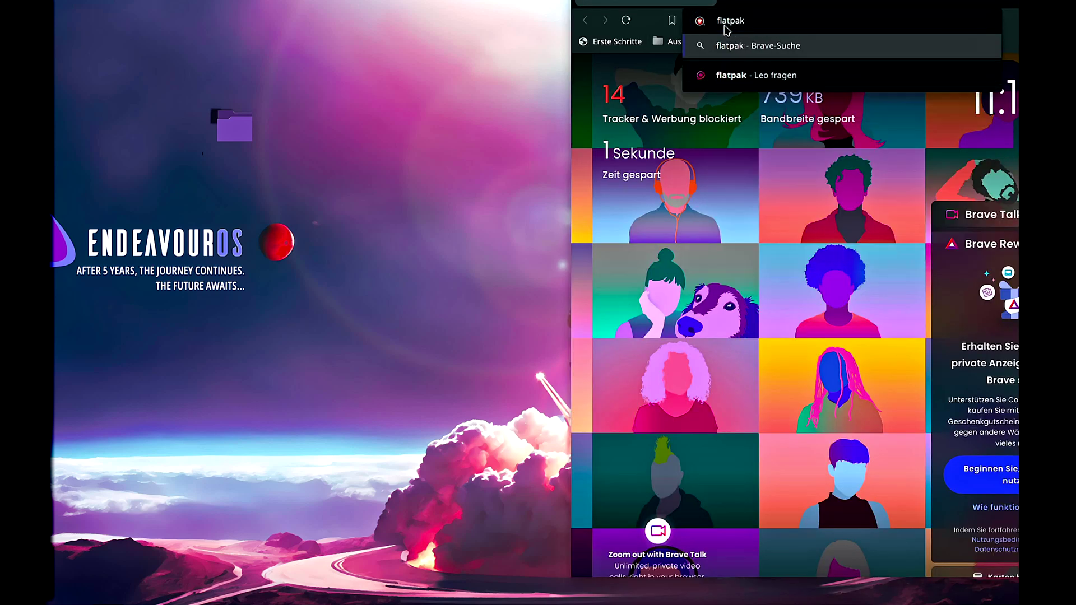
key("Return")
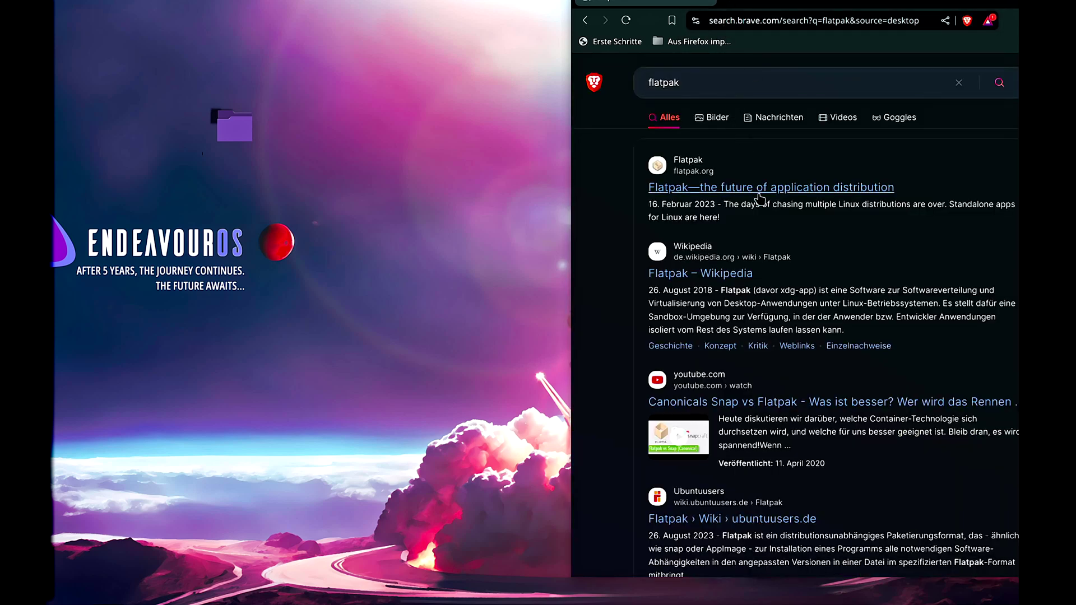
left_click(681, 151)
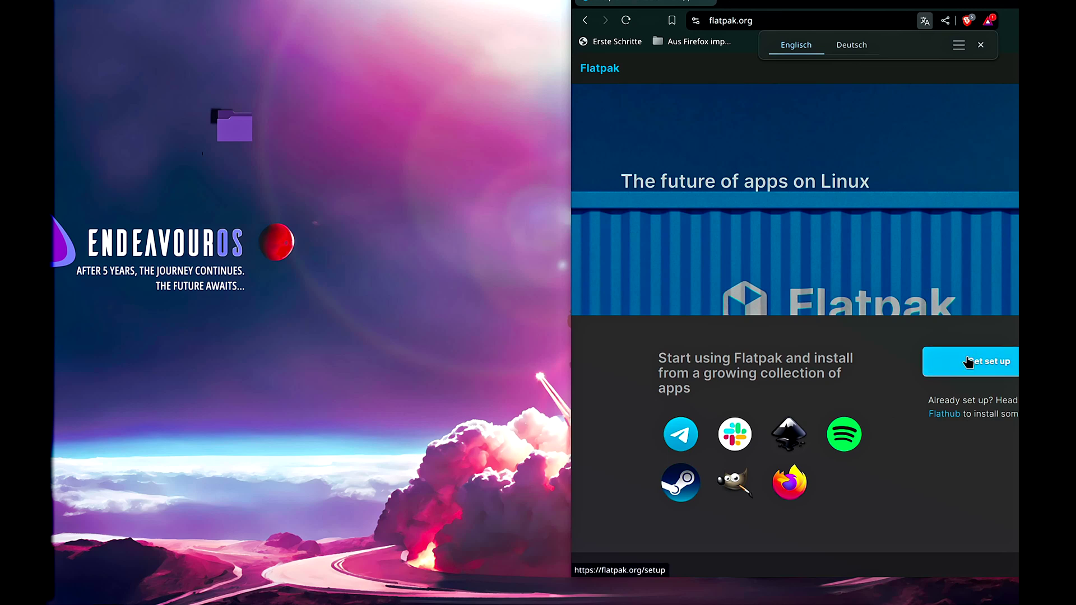
left_click(930, 361)
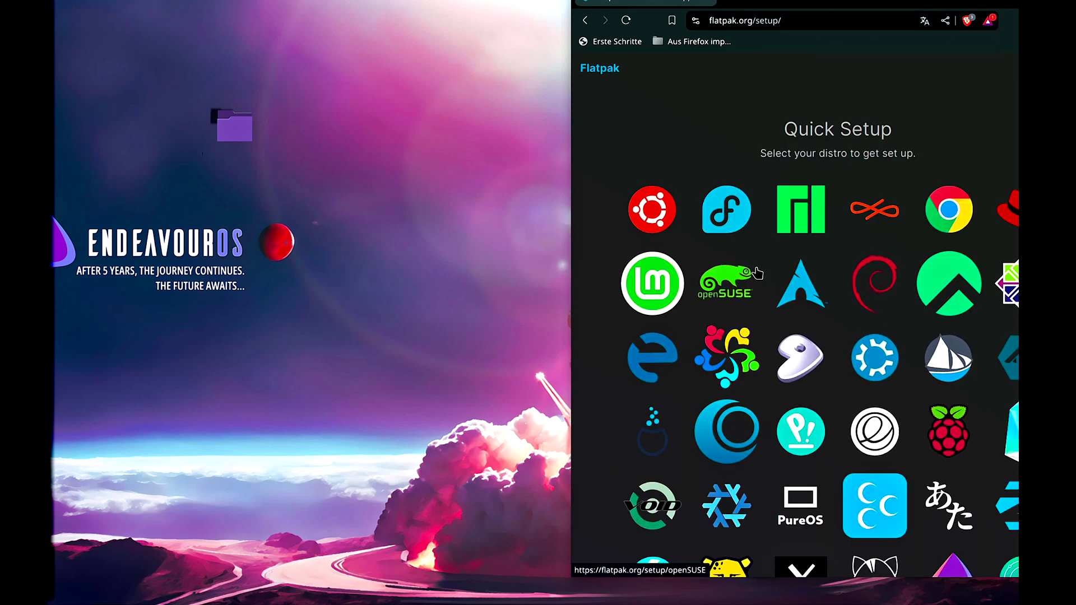
scroll(841, 313, "down", 4)
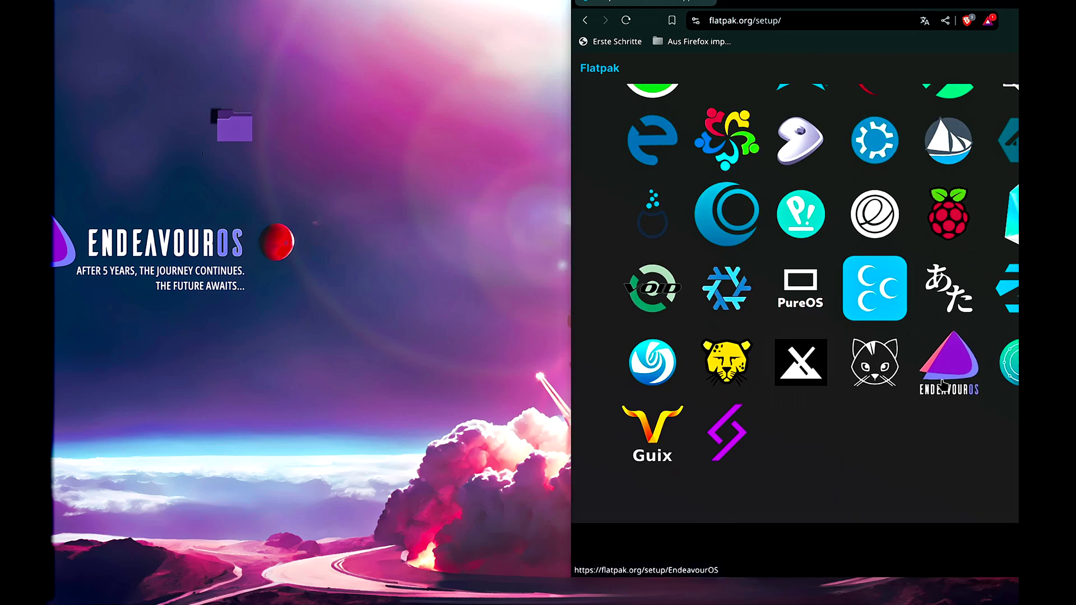
left_click(943, 380)
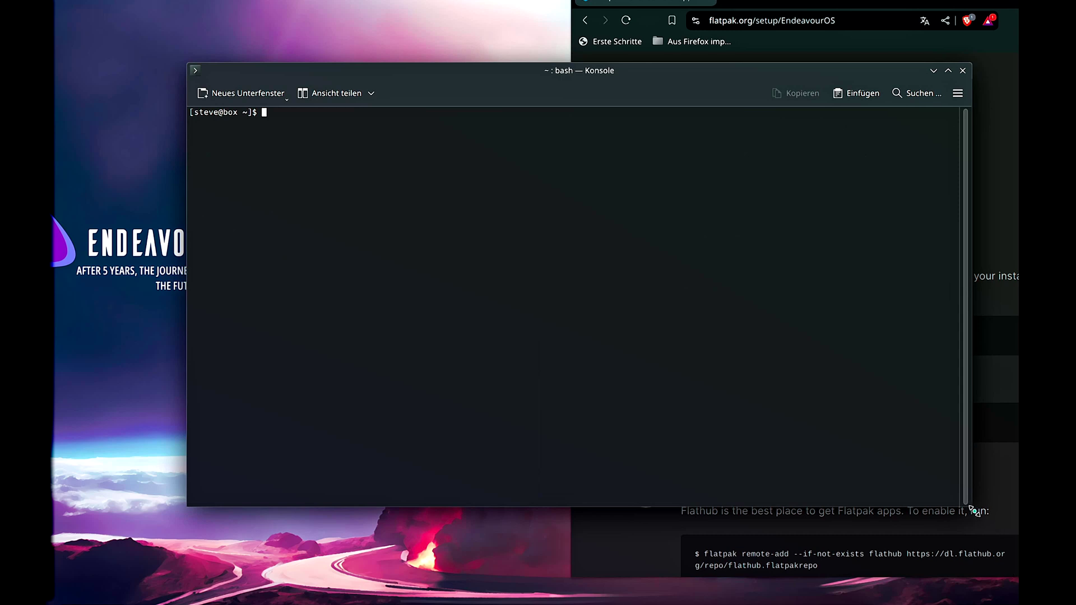
- Arrange the Konsole window and run the system update sudo pacman -Syu
left_click_drag(974, 510, 599, 545)
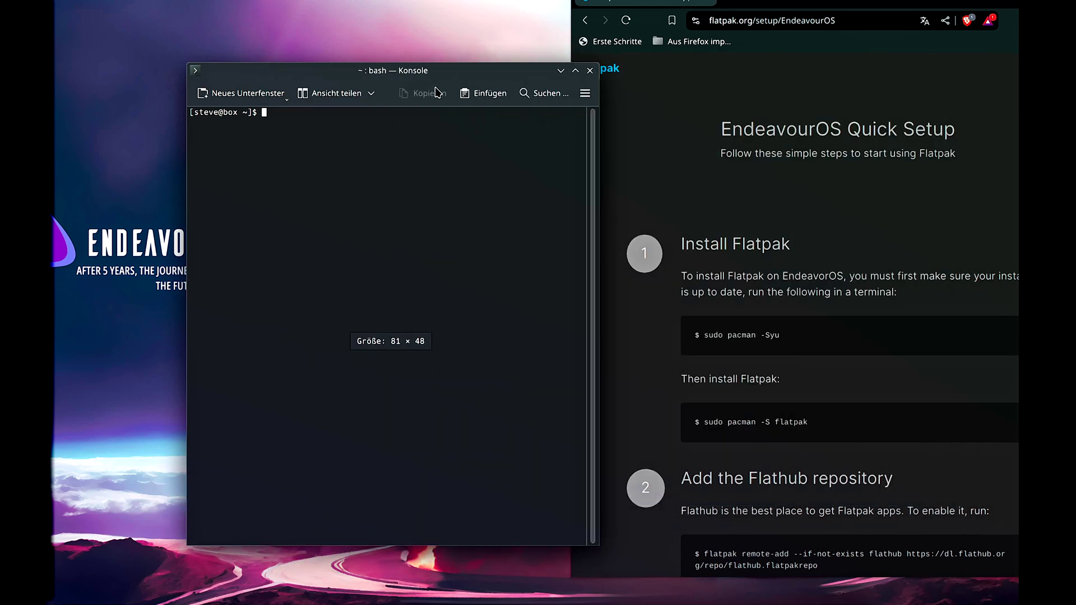
left_click_drag(435, 71, 342, 69)
left_click(826, 334)
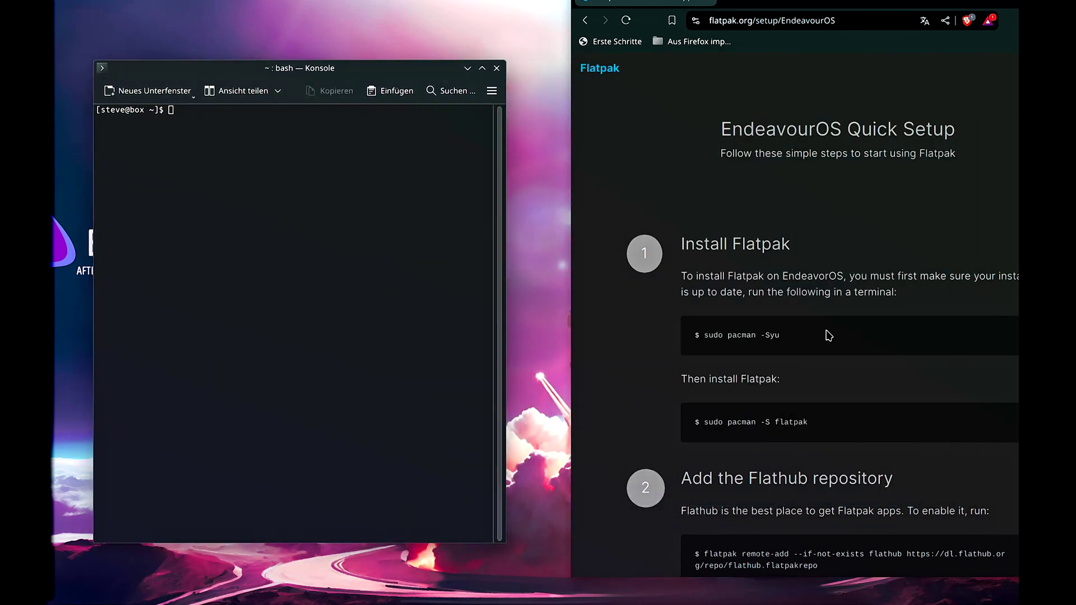
left_click(274, 218)
right_click(274, 219)
left_click(313, 254)
key("Return")
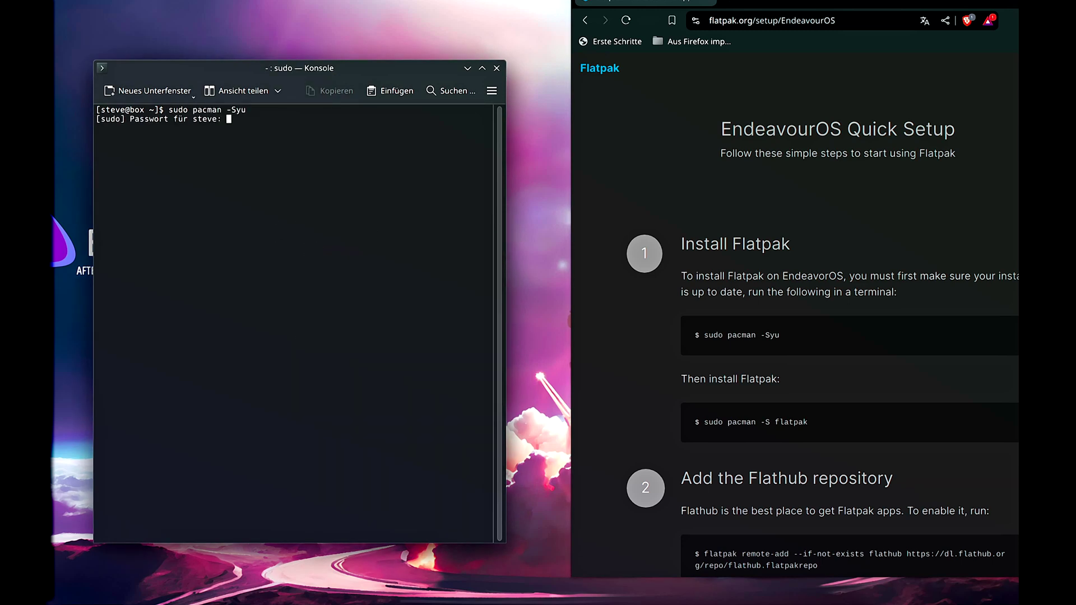
key("Return")
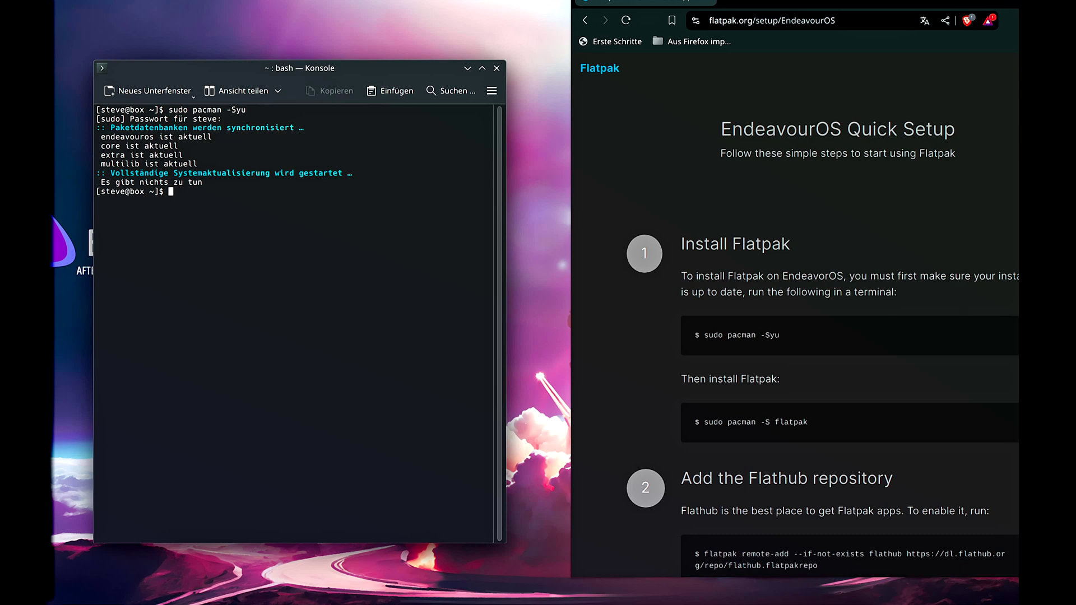
- Install Flatpak with sudo pacman -S flatpak
right_click(313, 224)
left_click(367, 255)
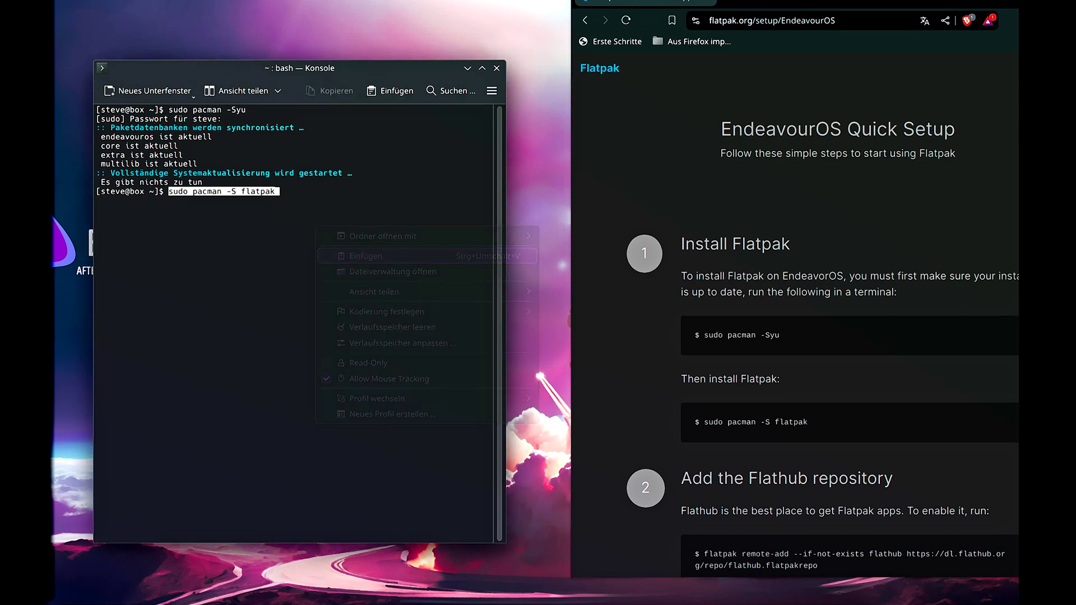
key("Return")
key("Return")
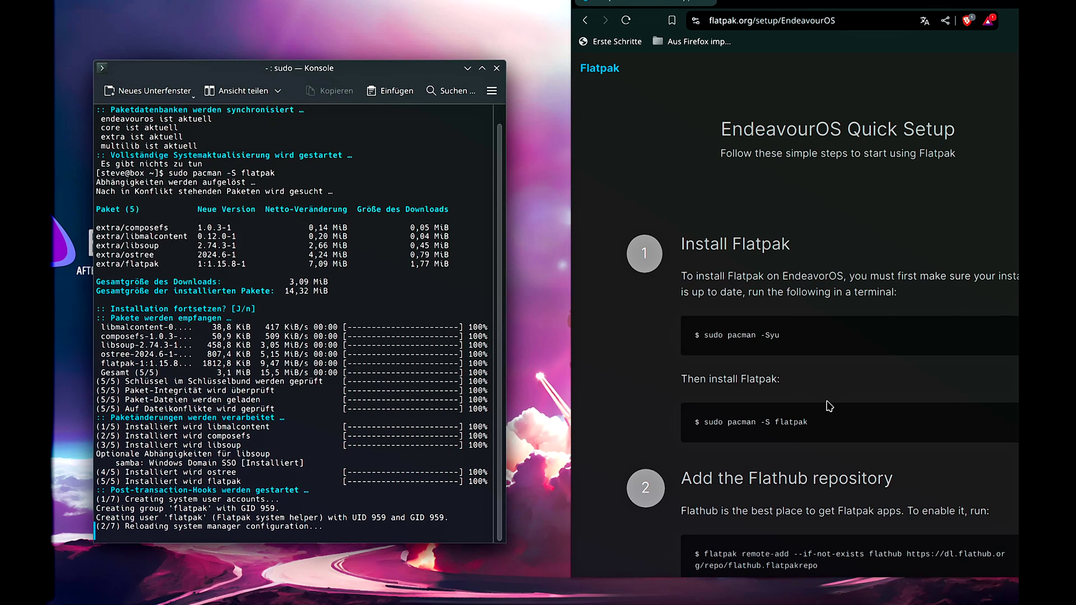
scroll(829, 406, "down", 5)
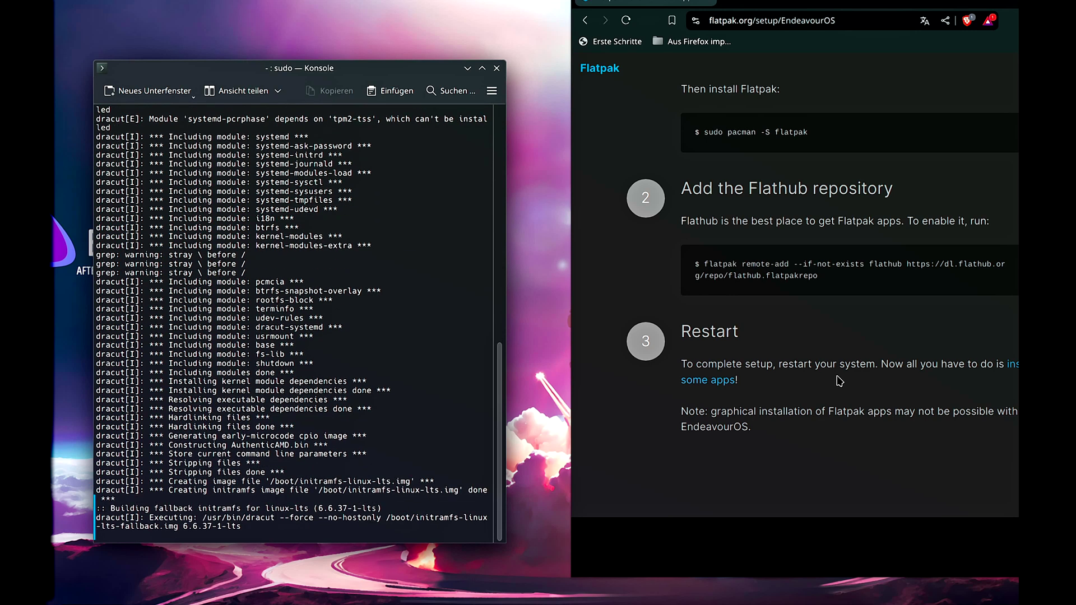
- Add the Flathub remote with the flatpak remote-add command
right_click(440, 398)
left_click(488, 441)
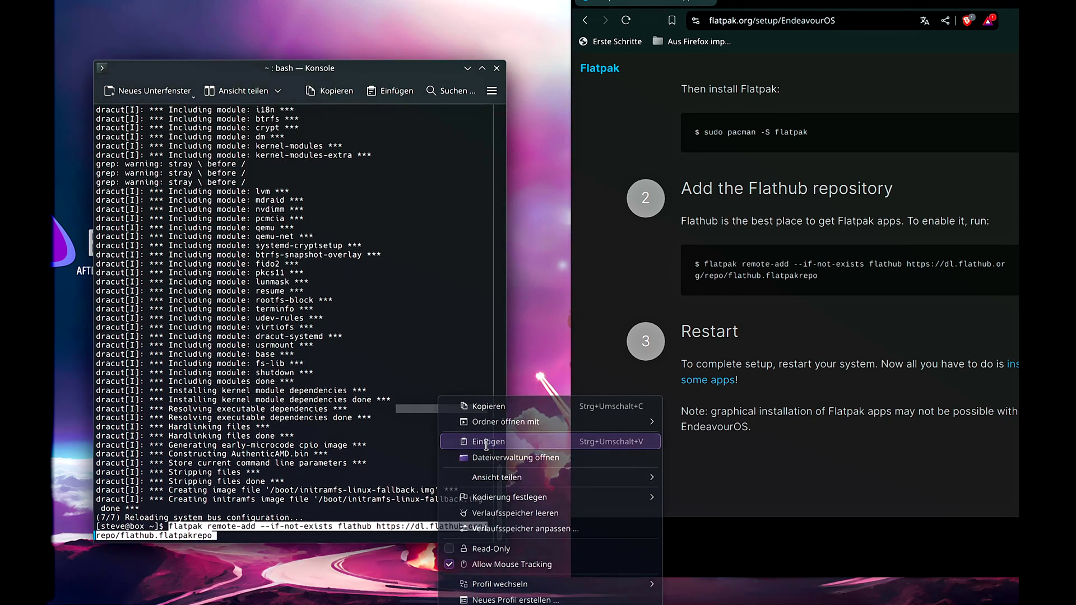
key("Return")
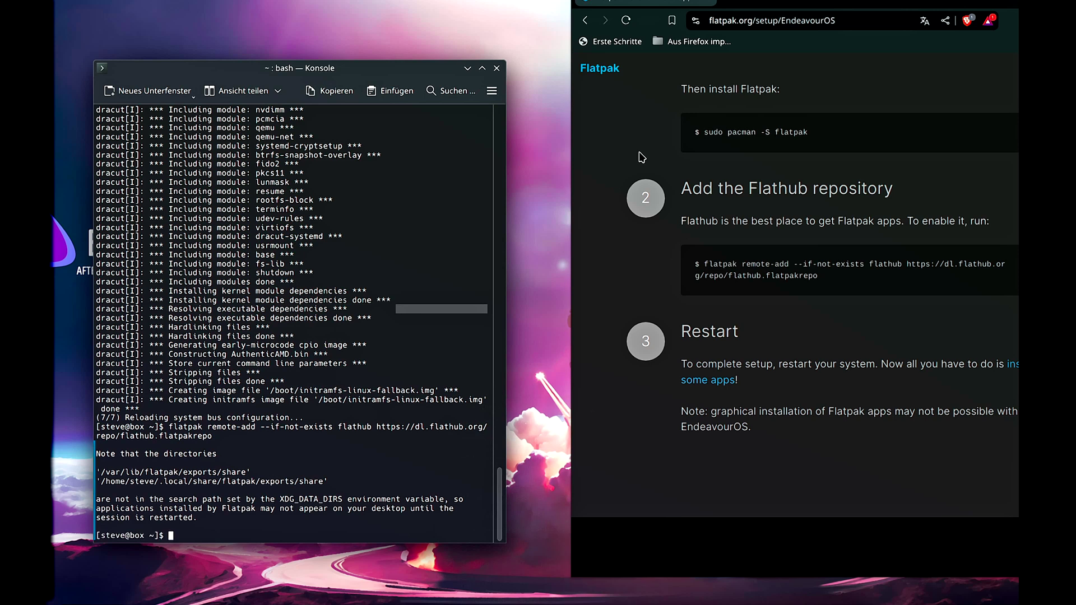
scroll(785, 196, "up", 5)
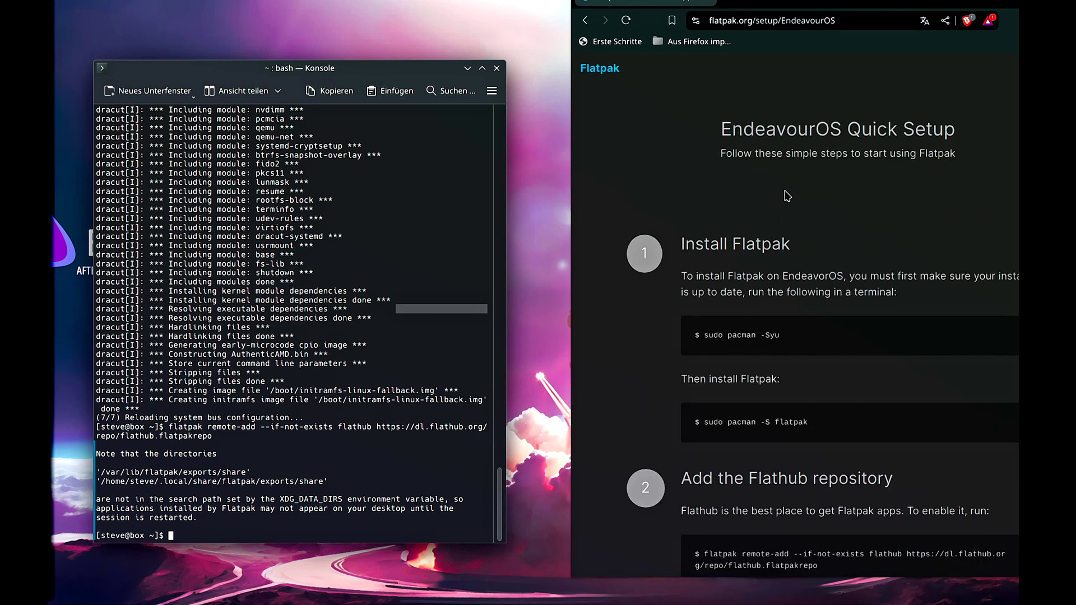
- Search Flathub for Flatseal and open its app page in a new tab
left_click(604, 70)
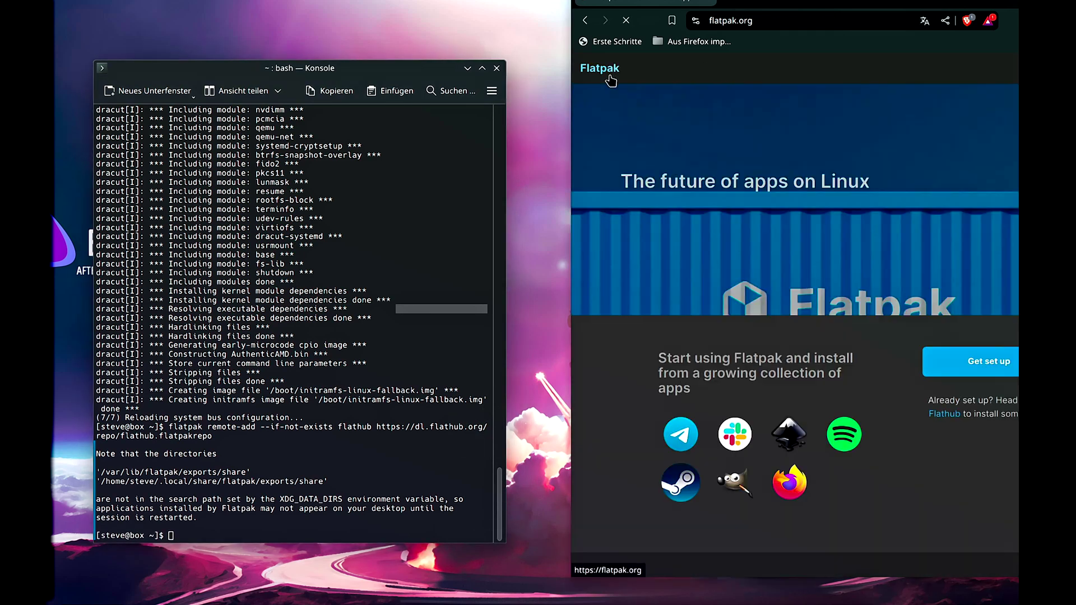
left_click(945, 416)
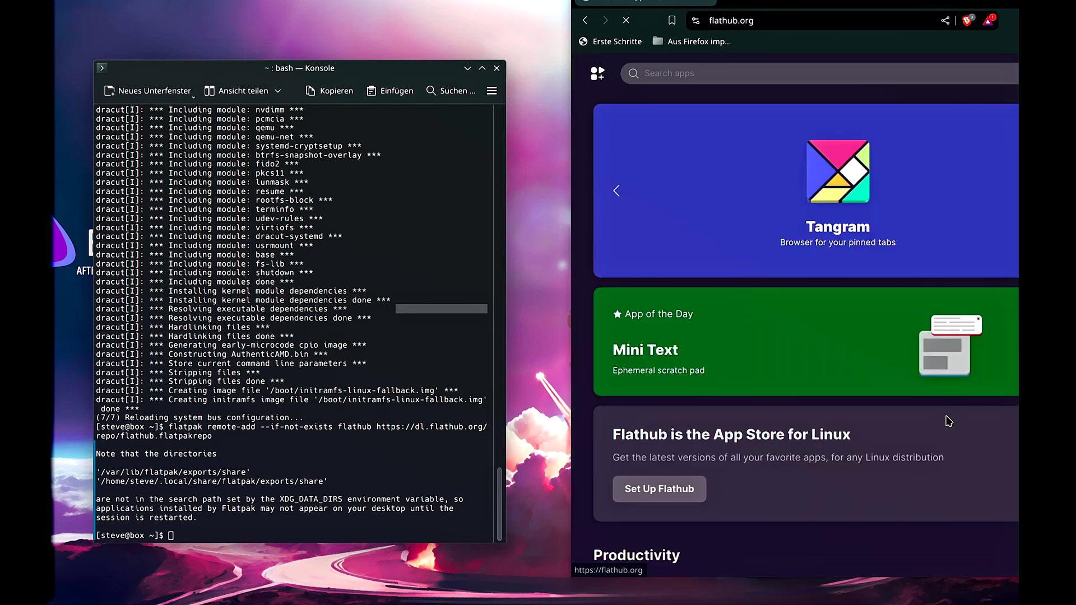
left_click(790, 67)
type("flatseal")
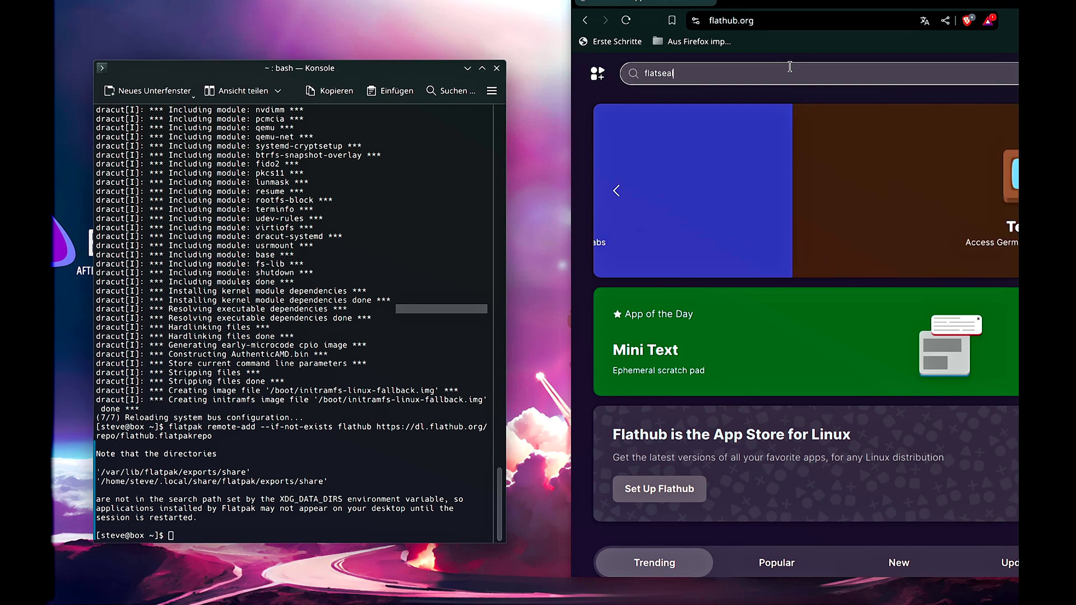
key("Return")
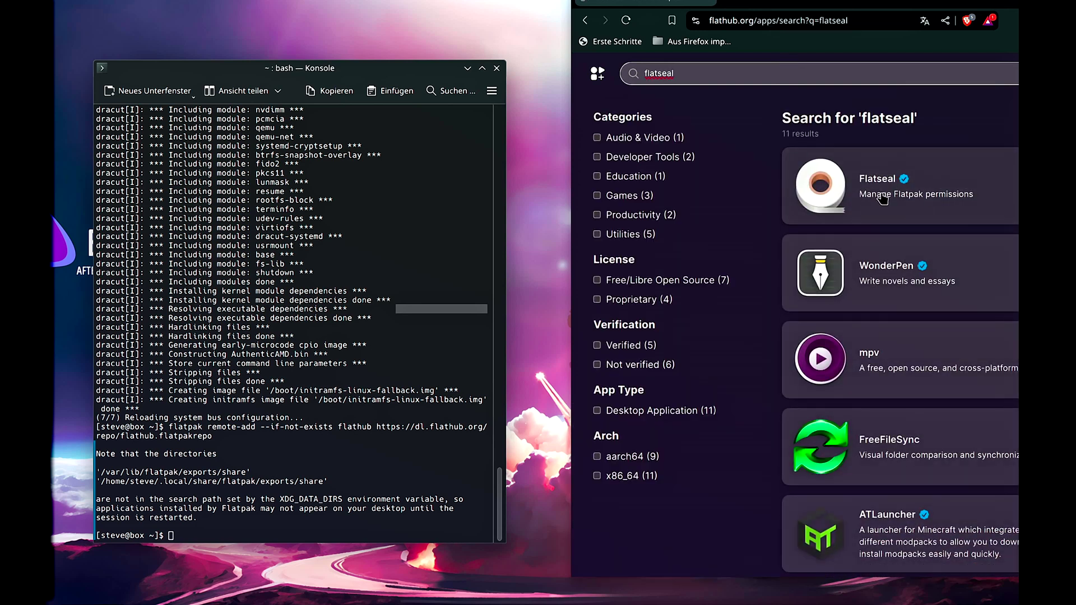
right_click(876, 179)
left_click(727, 96)
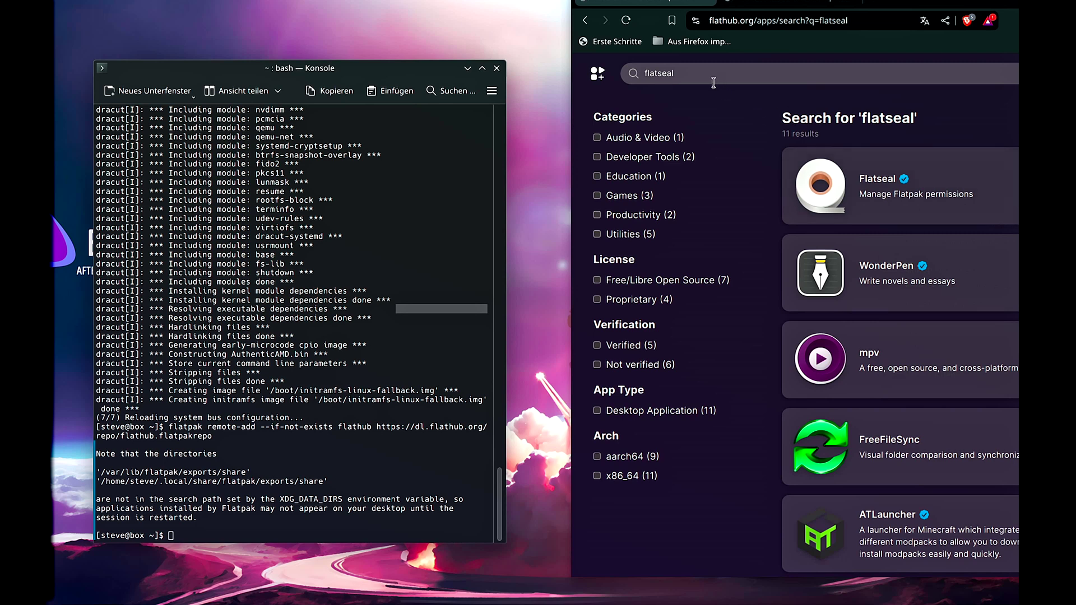
- Search Flathub for bottles and compare the Bottles and Flatseal app pages
triple_click(713, 83)
type("bottle")
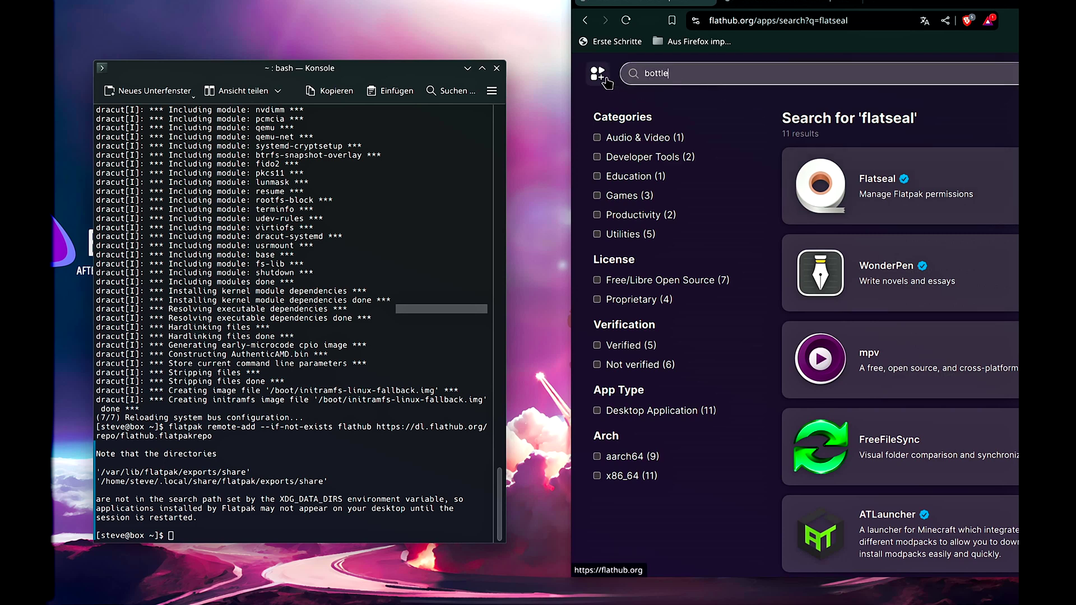
type("s")
key("Return")
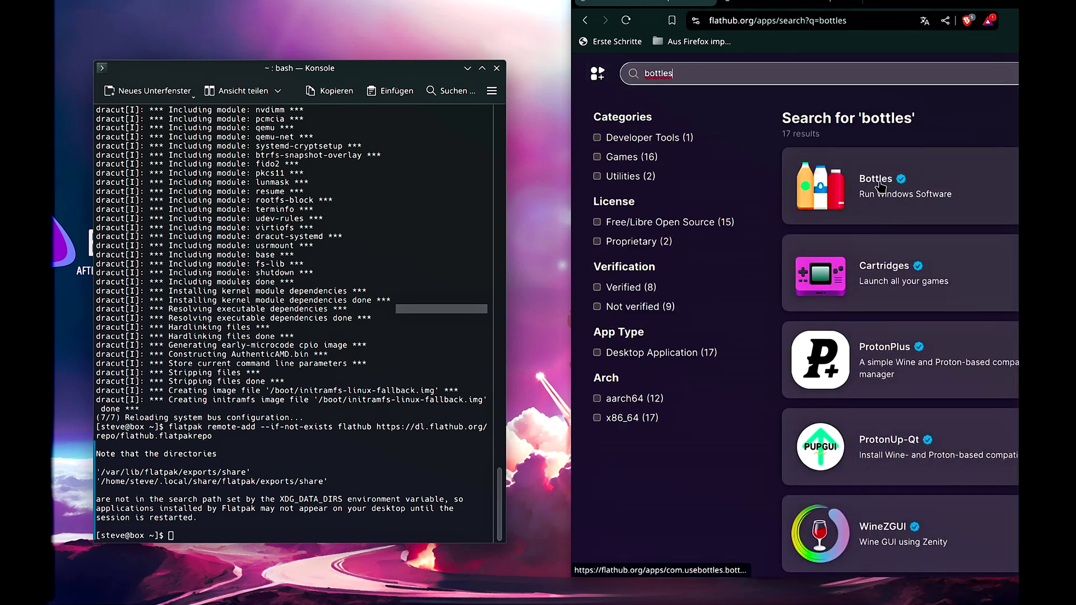
right_click(880, 186)
key("Escape")
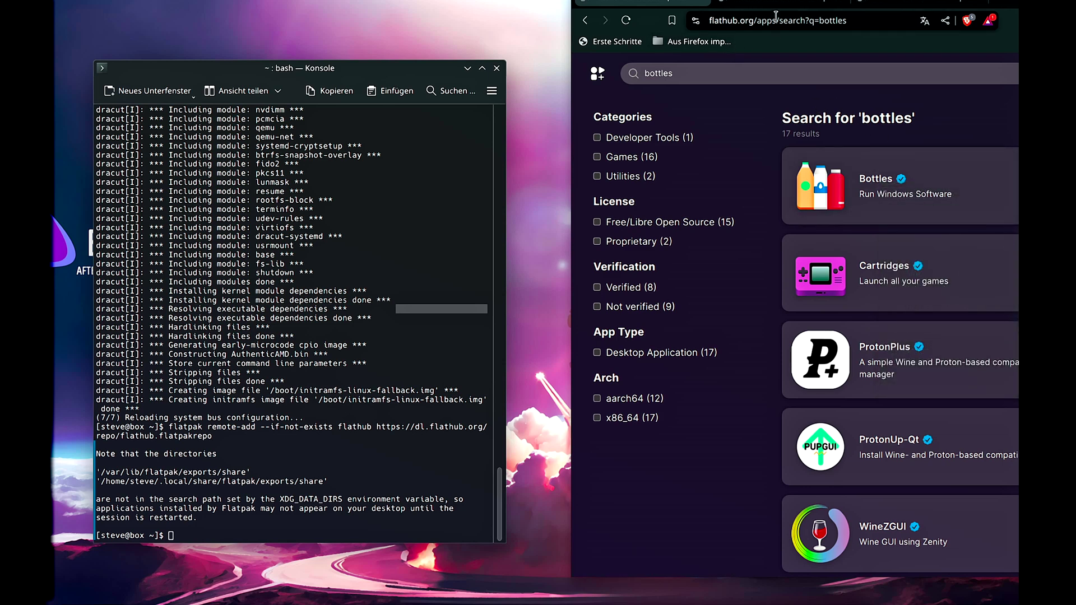
left_click(768, 4)
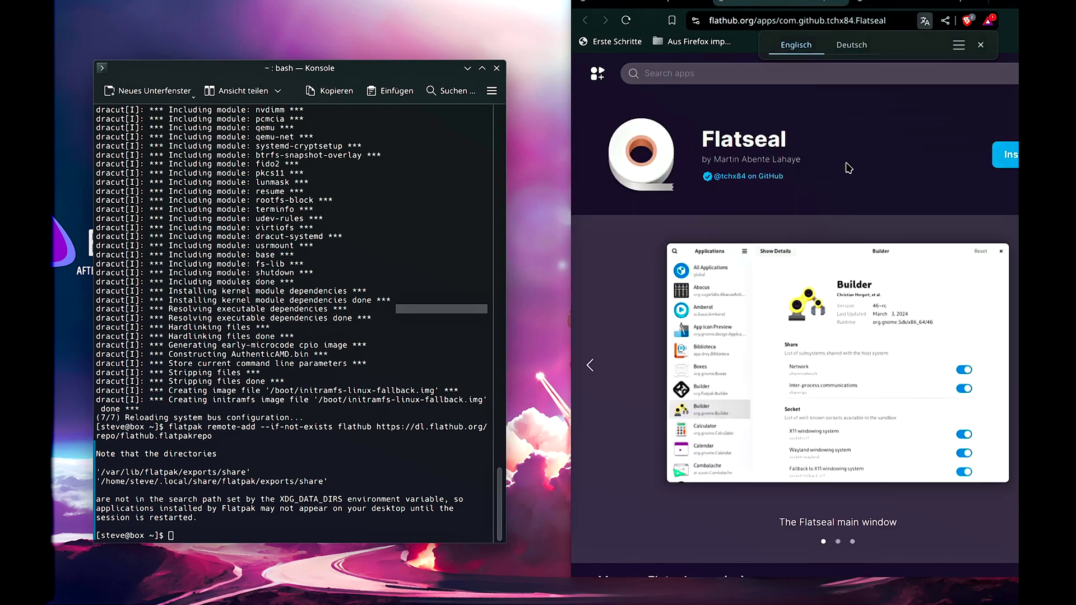
left_click(887, 4)
left_click(769, 3)
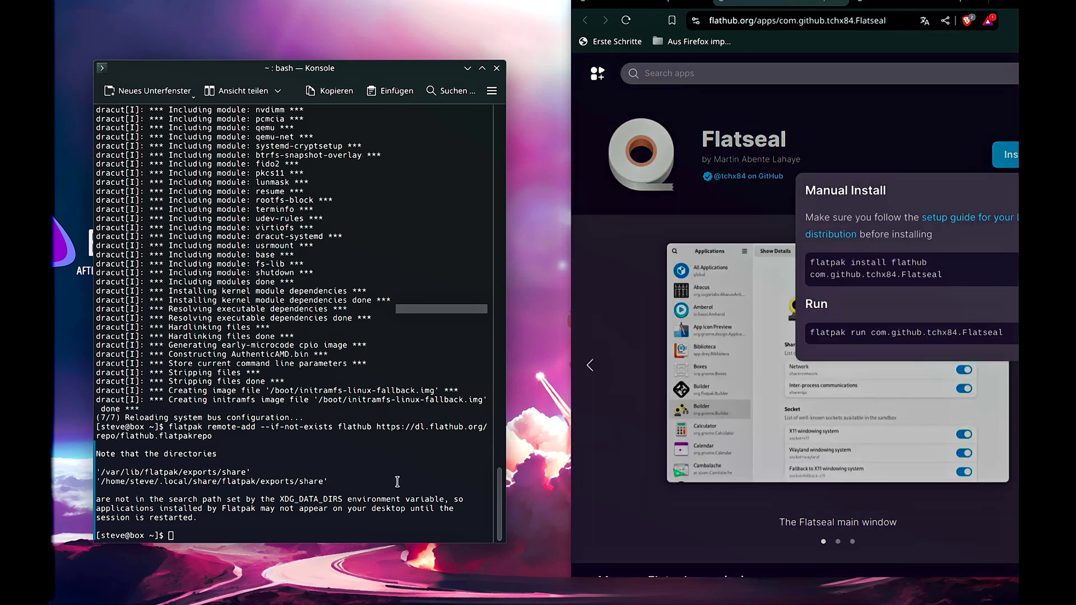
- Install Flatseal from Flathub in Konsole
right_click(463, 414)
left_click(472, 440)
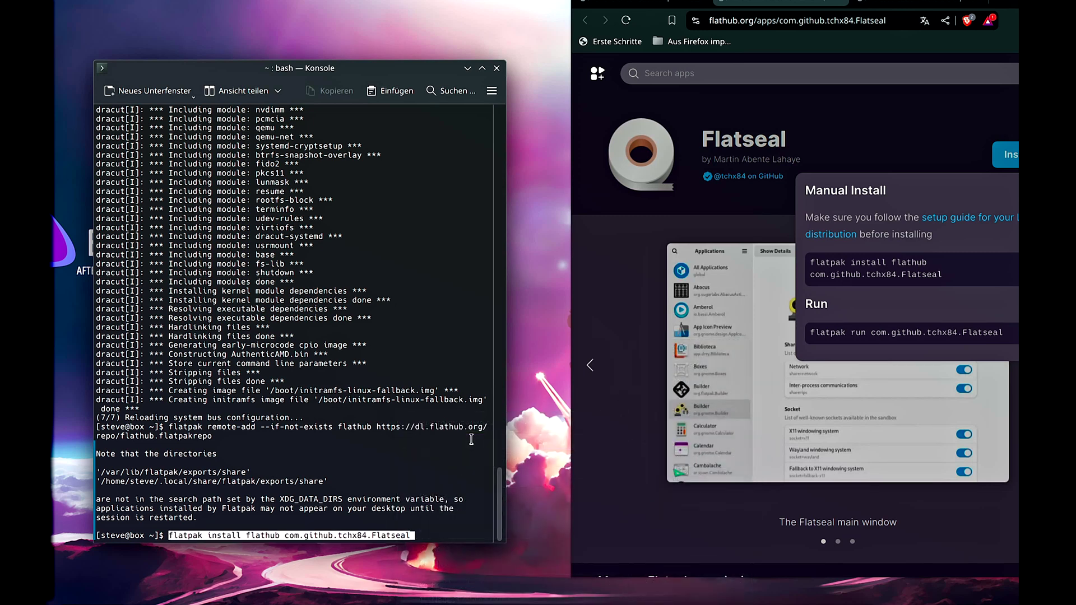
key("Return")
key("Return")
key("Return")
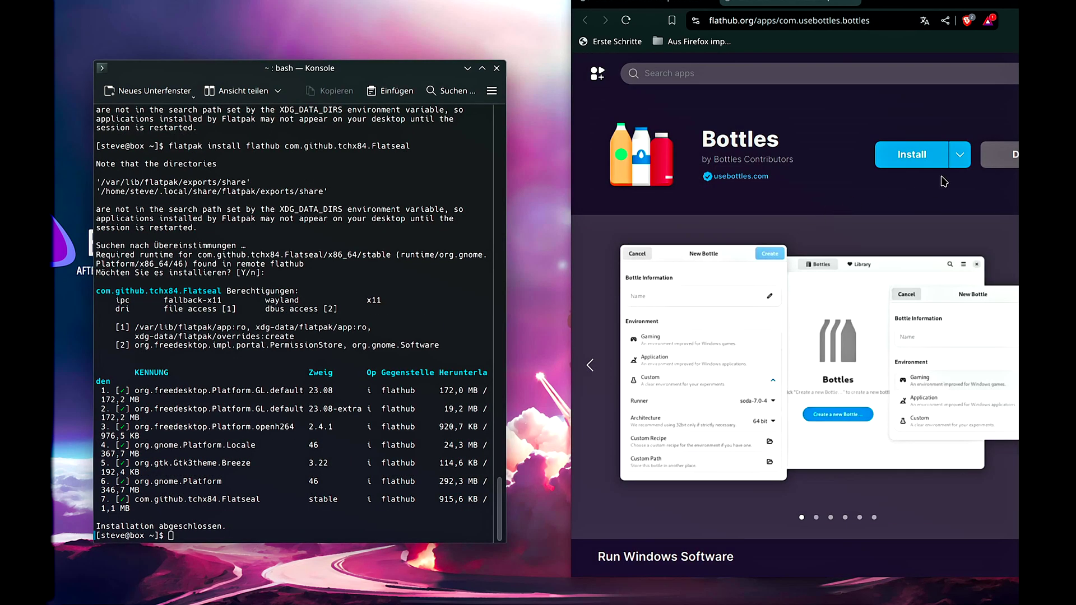
- Copy the Bottles flatpak install command from Flathub and run it in Konsole
left_click(960, 154)
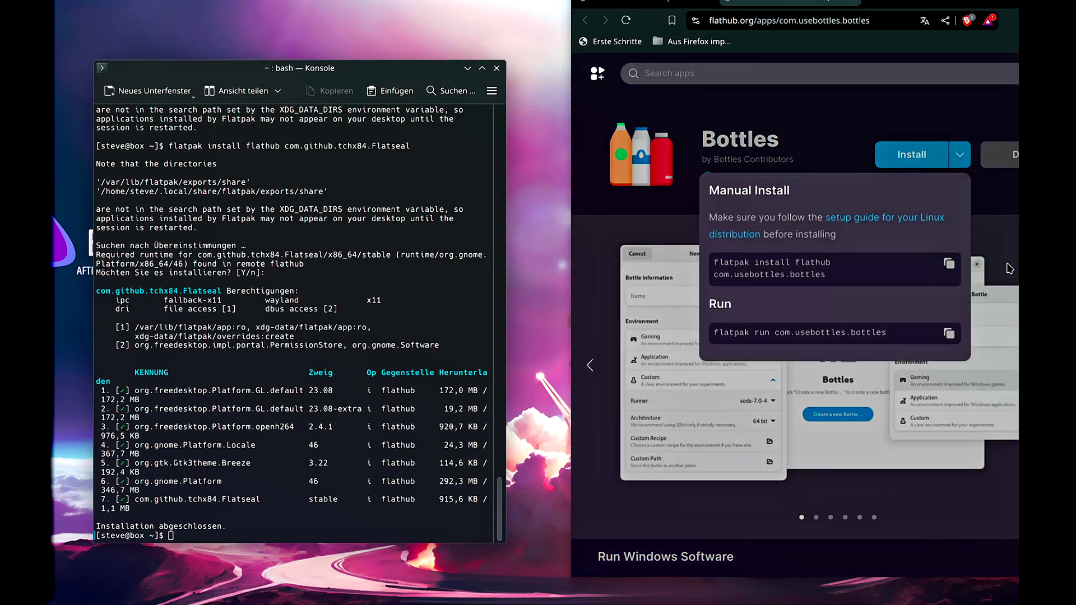
left_click(949, 263)
right_click(437, 310)
left_click(474, 334)
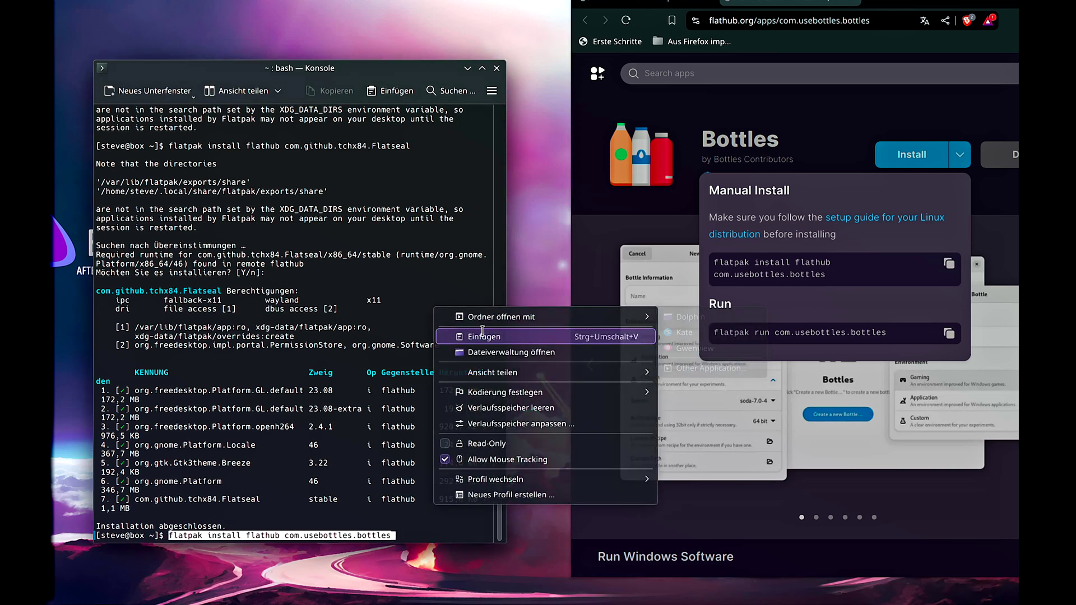
key("Return")
key("Return")
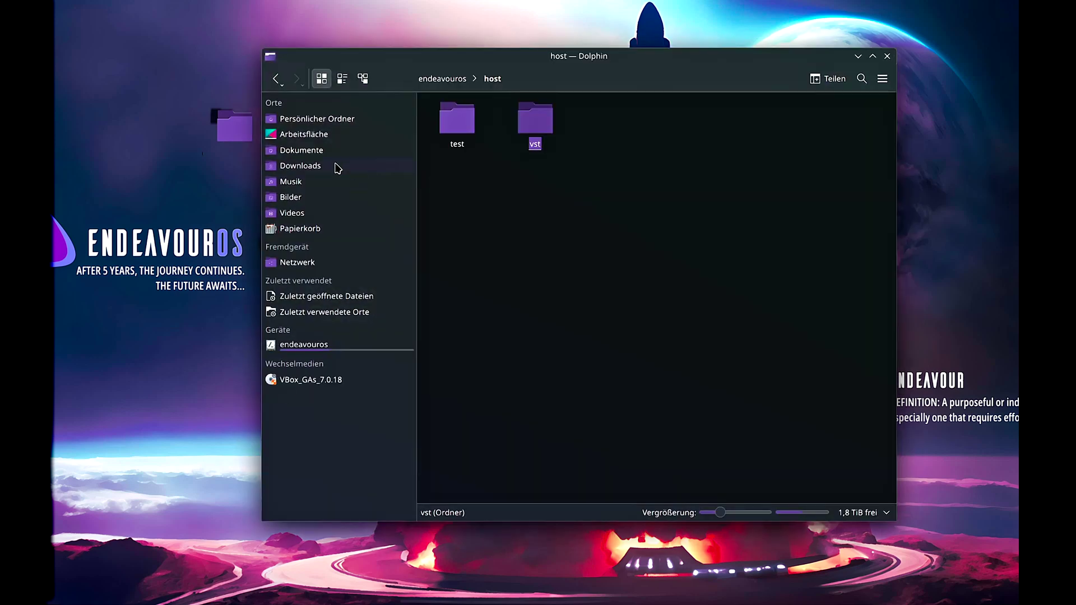
- Create a BOTTLES folder in the home folder with hidden files hidden, then close Dolphin
left_click(318, 122)
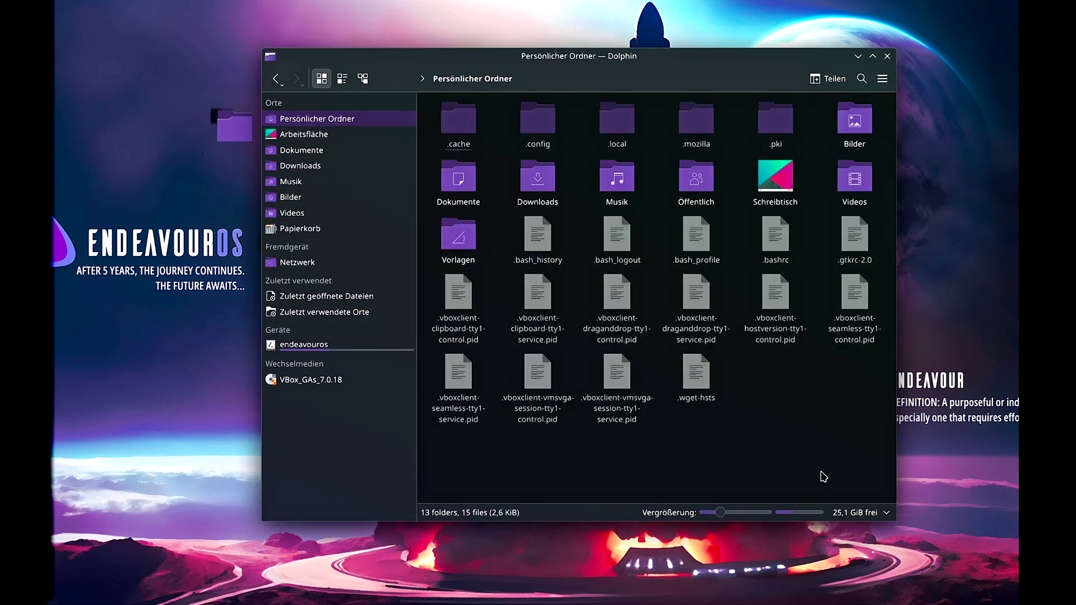
key("ctrl+h")
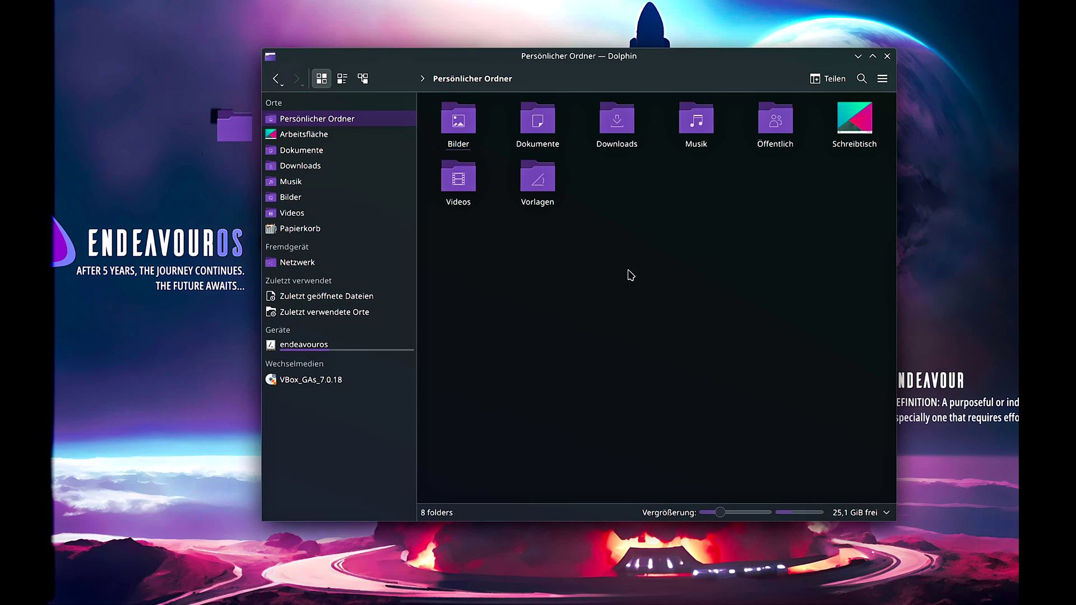
right_click(630, 273)
mouse_move(633, 279)
left_click(871, 280)
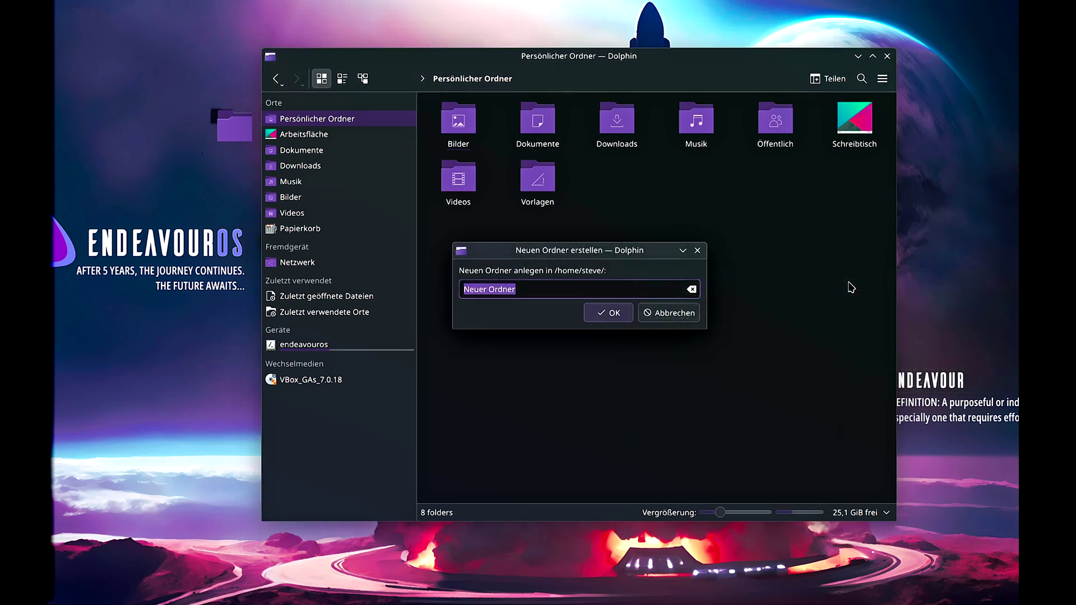
type("BOTTLES")
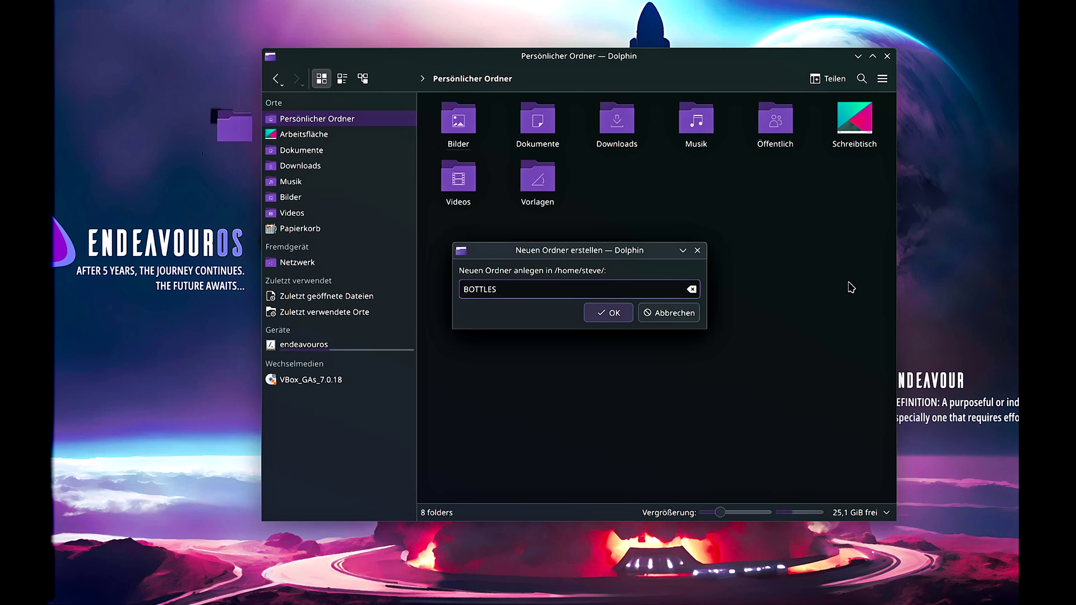
key("Return")
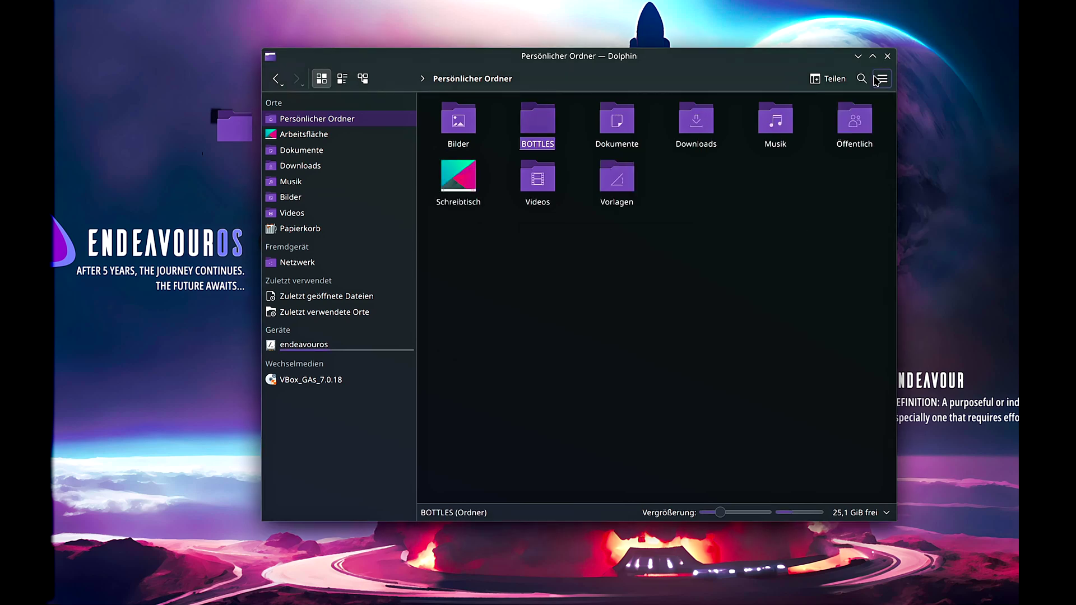
left_click(886, 56)
- Launch Bottles and finish its first-run setup, letting it download its components
key("super")
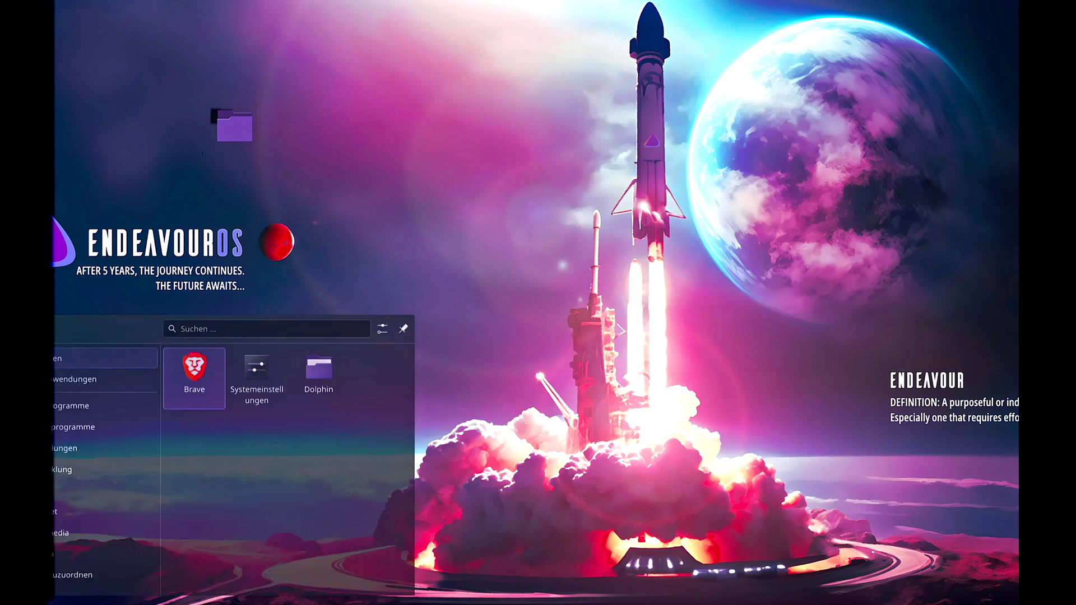
type("bot")
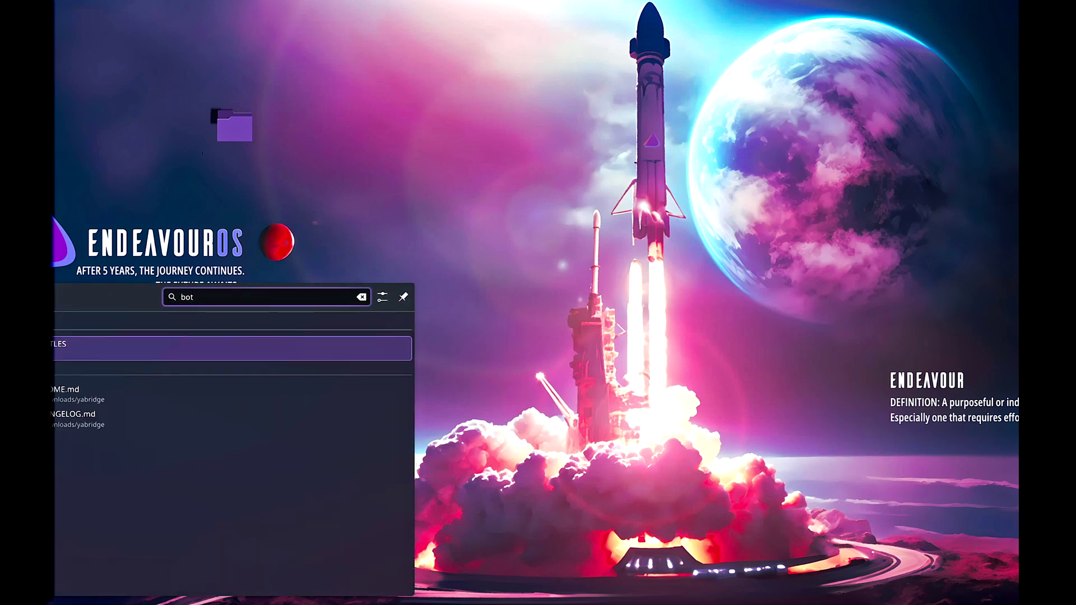
key("Down")
key("Down")
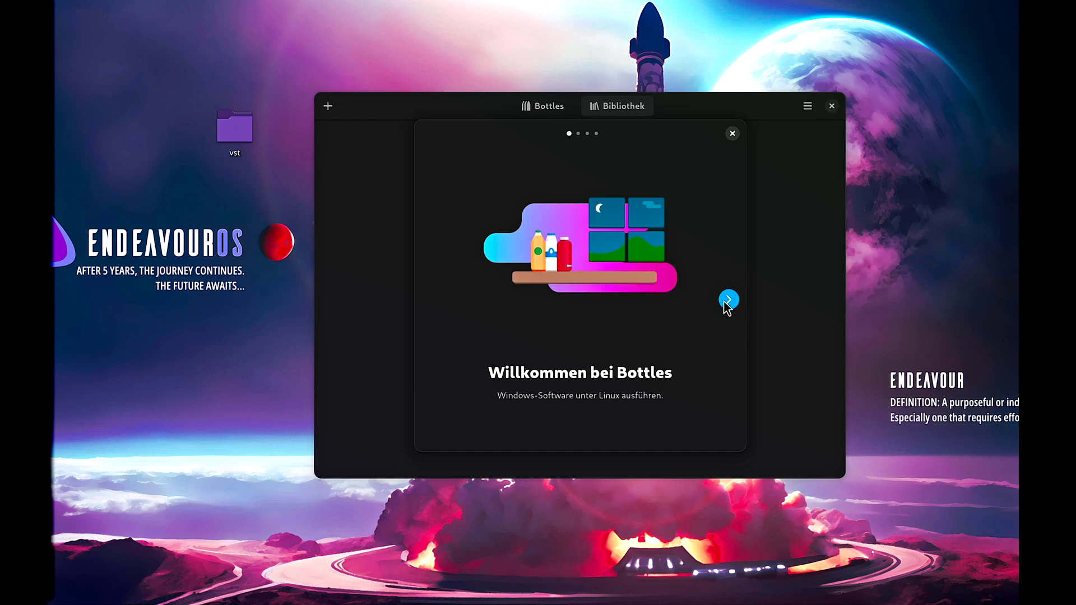
left_click(728, 299)
left_click(729, 300)
left_click(597, 330)
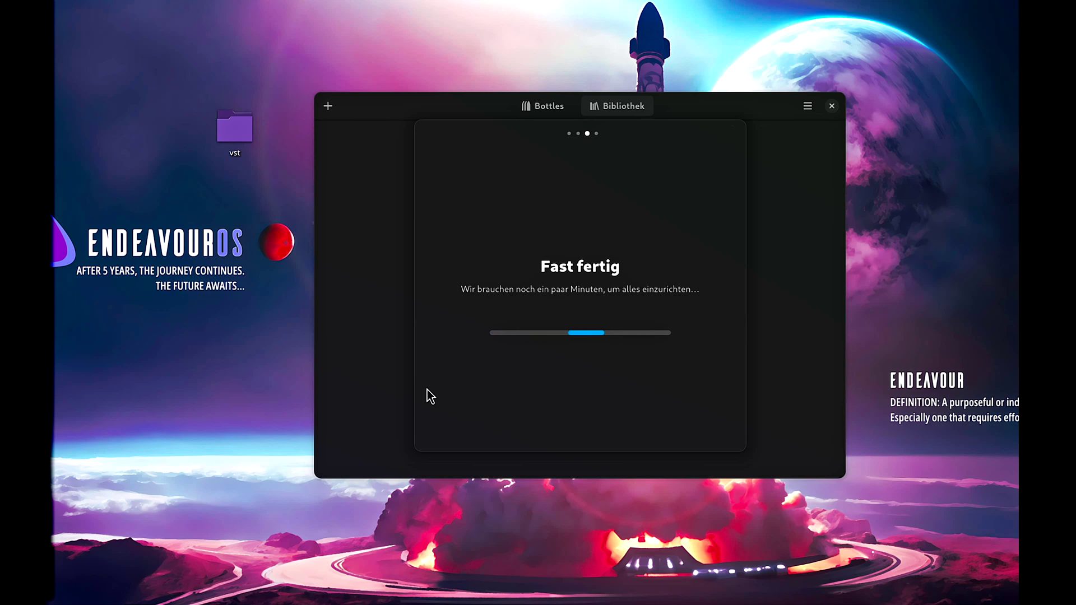
left_click(621, 378)
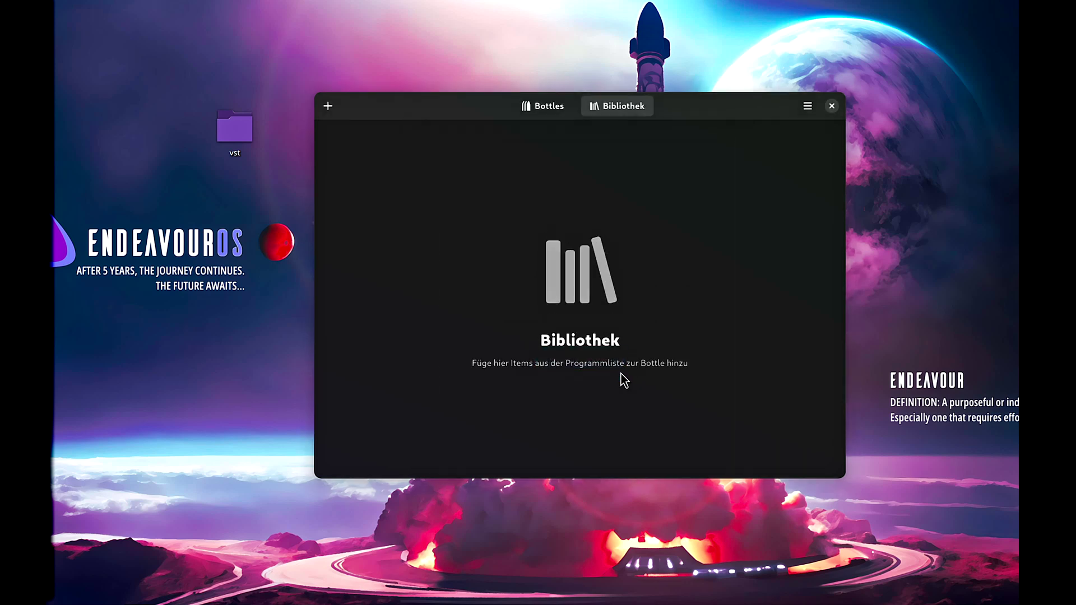
left_click(807, 106)
- Change the Bottles directory to the home BOTTLES folder and relaunch Bottles
left_click(801, 174)
scroll(555, 314, "down", 5)
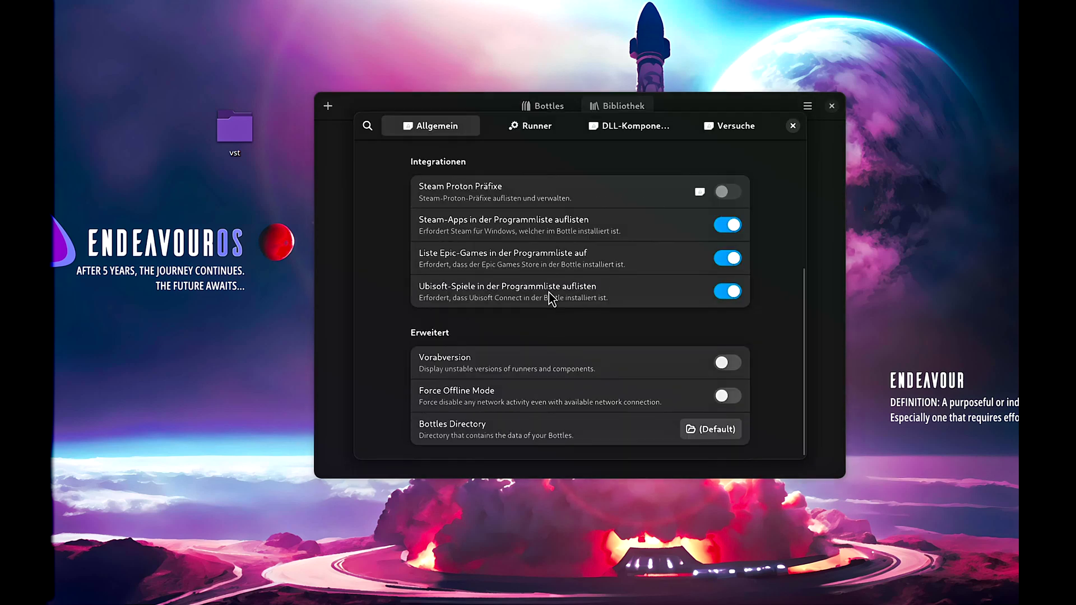
left_click(688, 428)
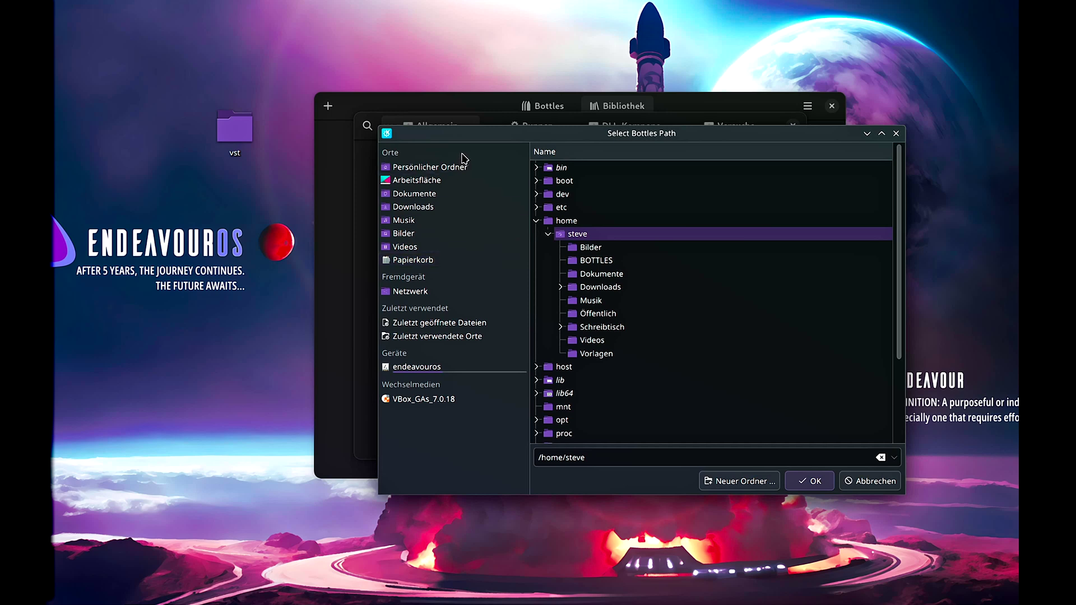
left_click(463, 167)
left_click(597, 261)
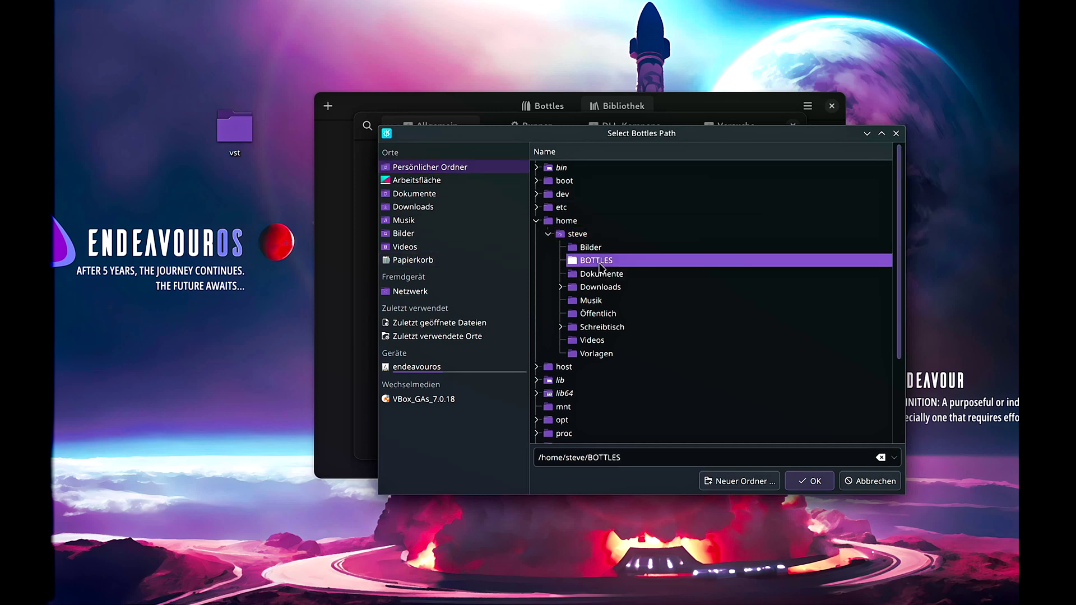
left_click(814, 483)
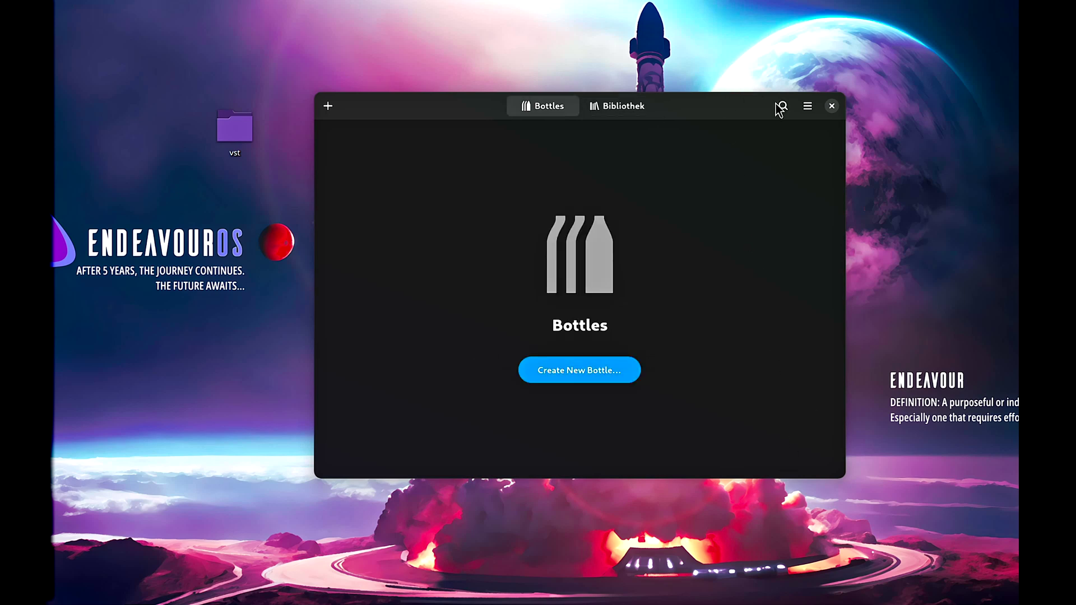
- Download the caffe-9.7 runner under Caffe in the Runner preferences, then close Preferences
left_click(807, 106)
left_click(804, 165)
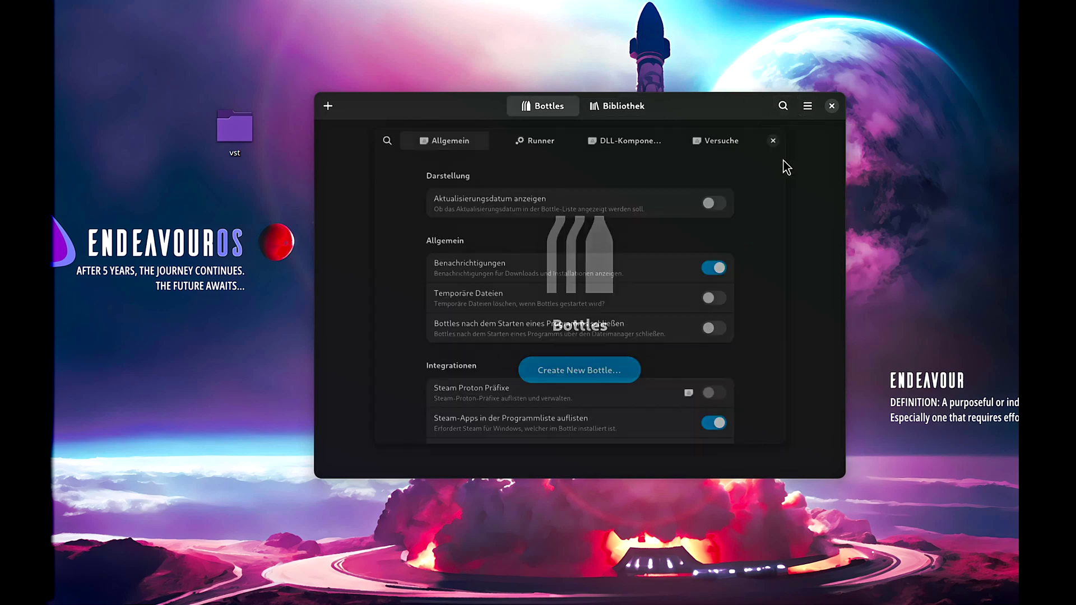
left_click(557, 132)
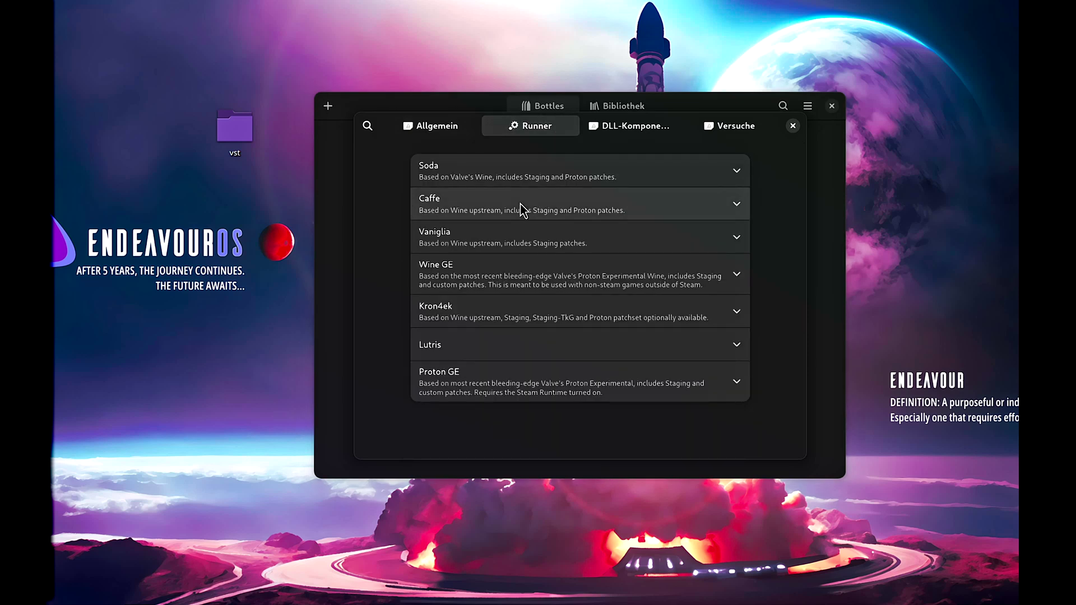
left_click(523, 212)
left_click(732, 238)
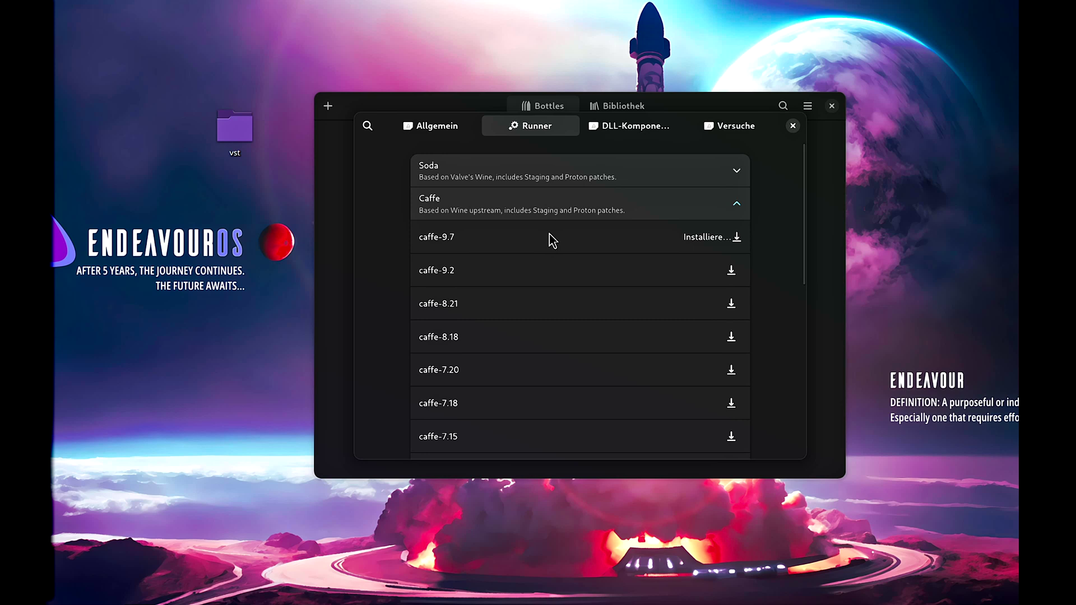
left_click(714, 202)
left_click(792, 126)
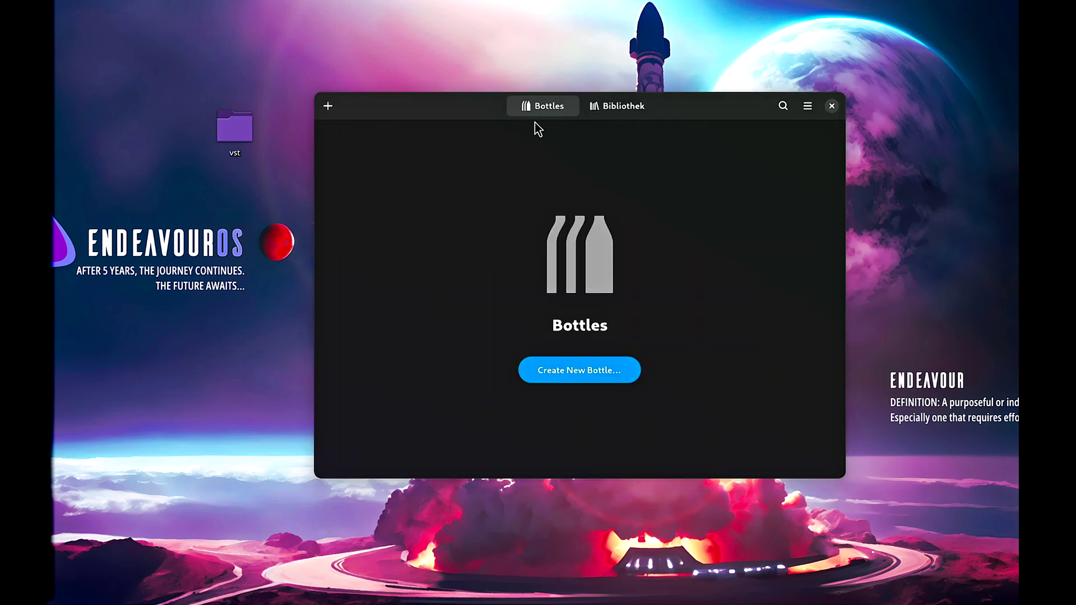
- Create the VSTs bottle with the Custom environment and the caffe-9.7 runner
left_click(591, 377)
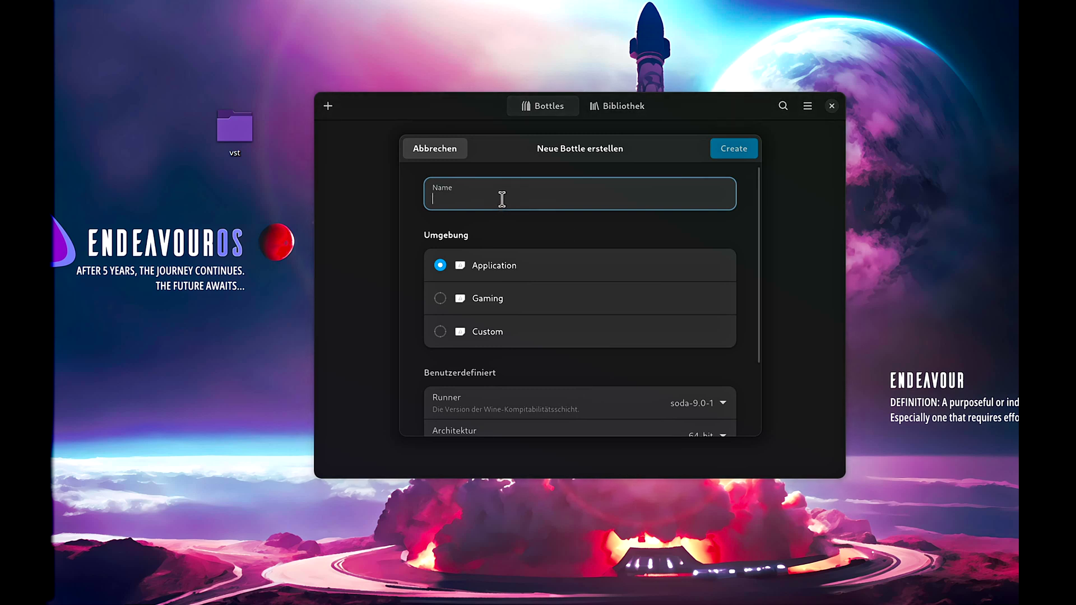
type("VSTs")
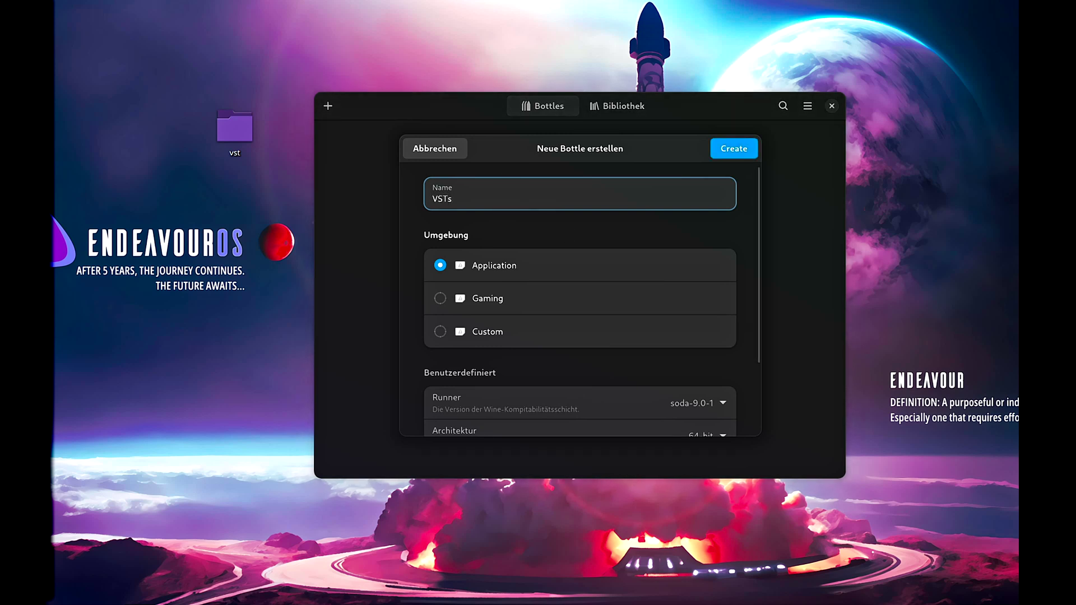
left_click(505, 329)
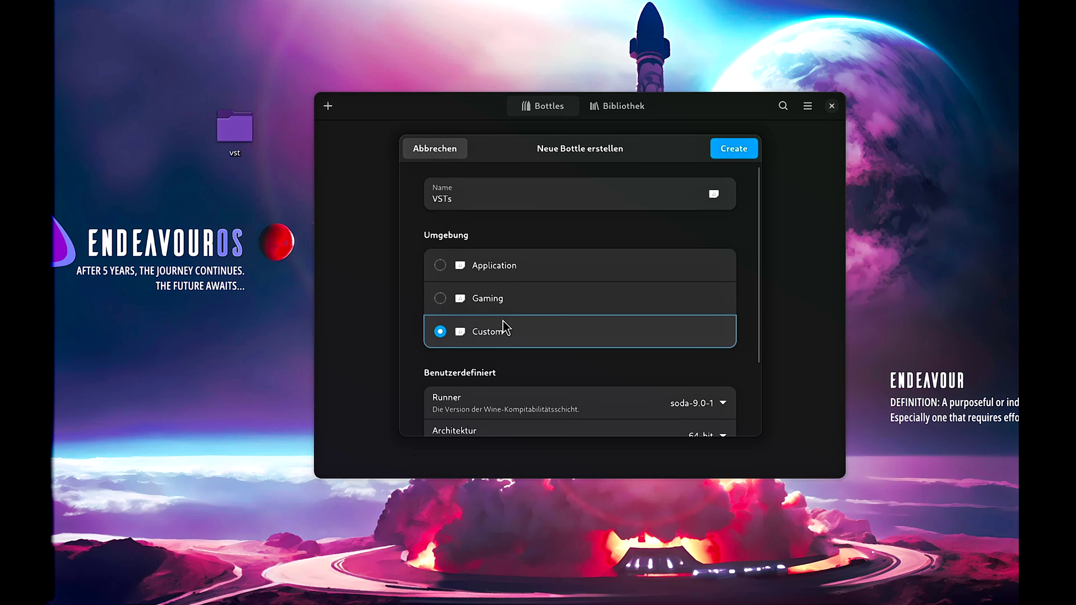
scroll(560, 313, "down", 3)
left_click(712, 335)
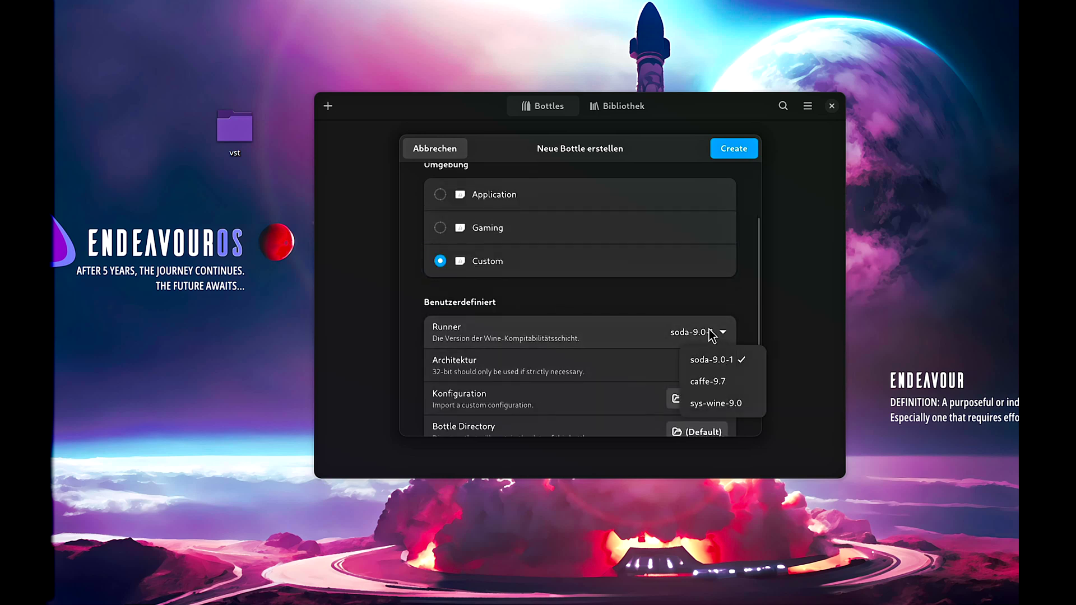
left_click(708, 381)
scroll(638, 303, "down", 1)
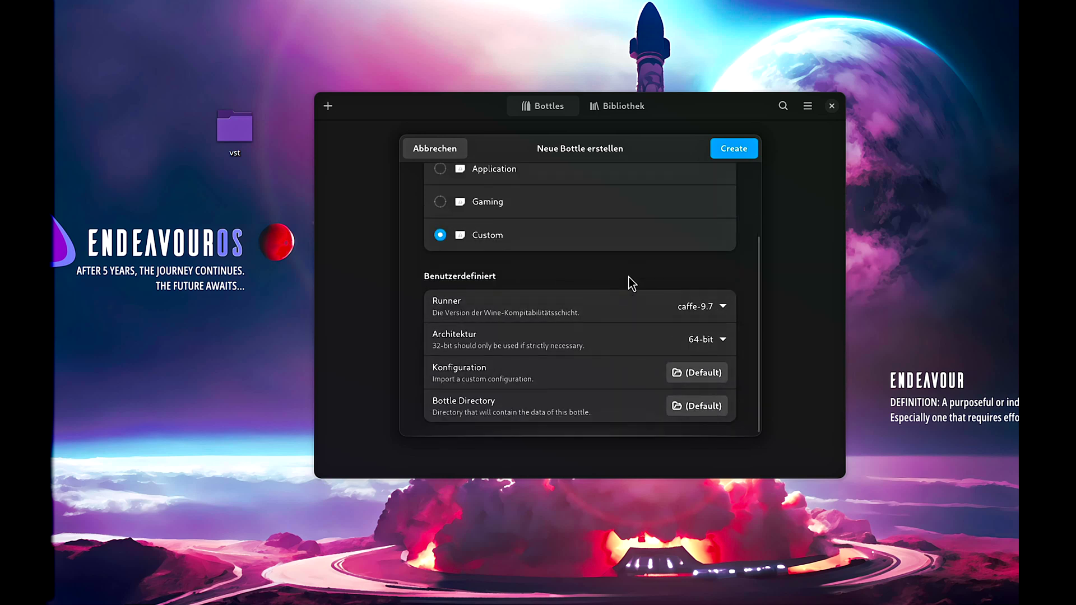
left_click(728, 151)
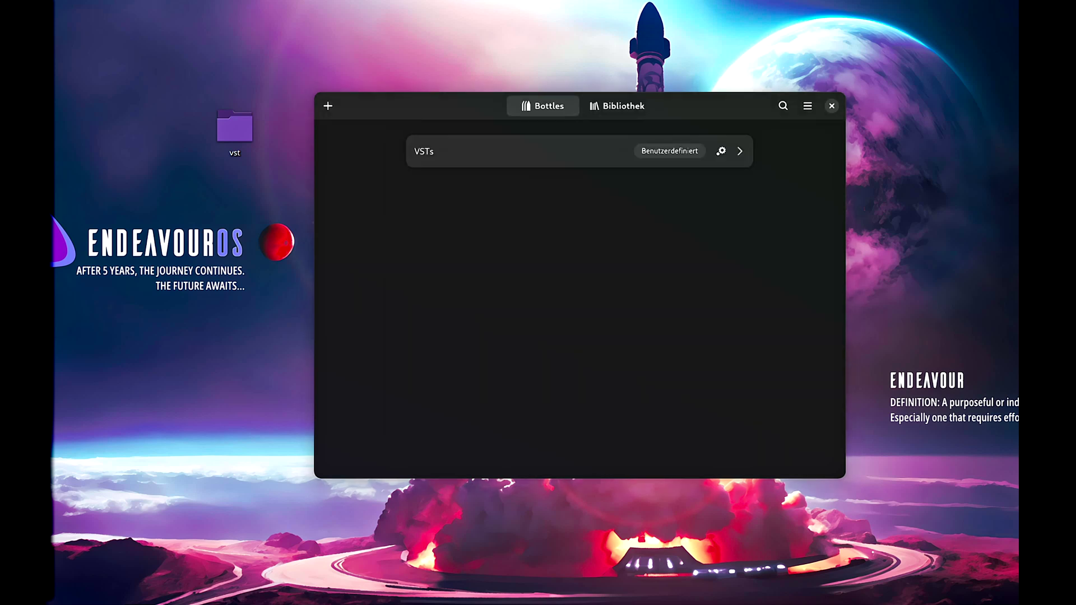
- Change and save the Screen Scaling value in the VSTs bottle's display settings
left_click(484, 158)
left_click(574, 372)
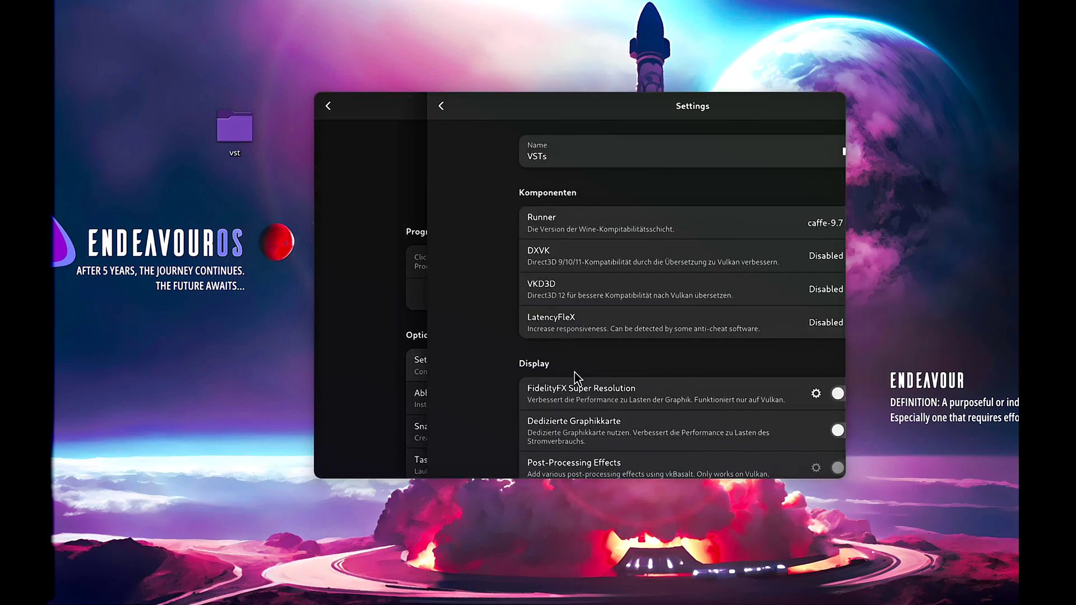
scroll(588, 359, "down", 5)
left_click(630, 277)
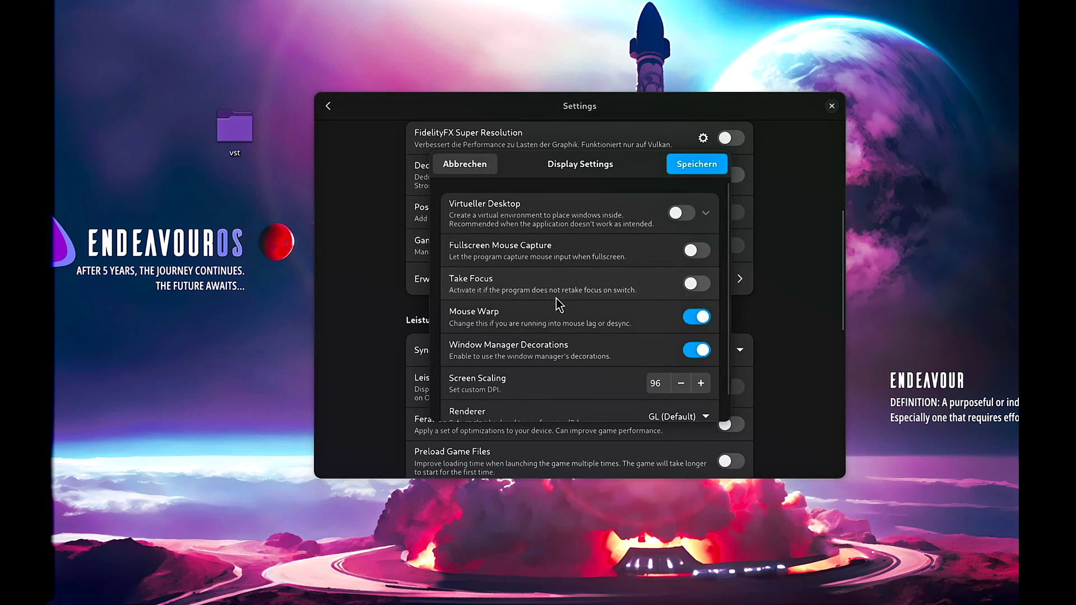
scroll(617, 325, "down", 1)
left_click(656, 358)
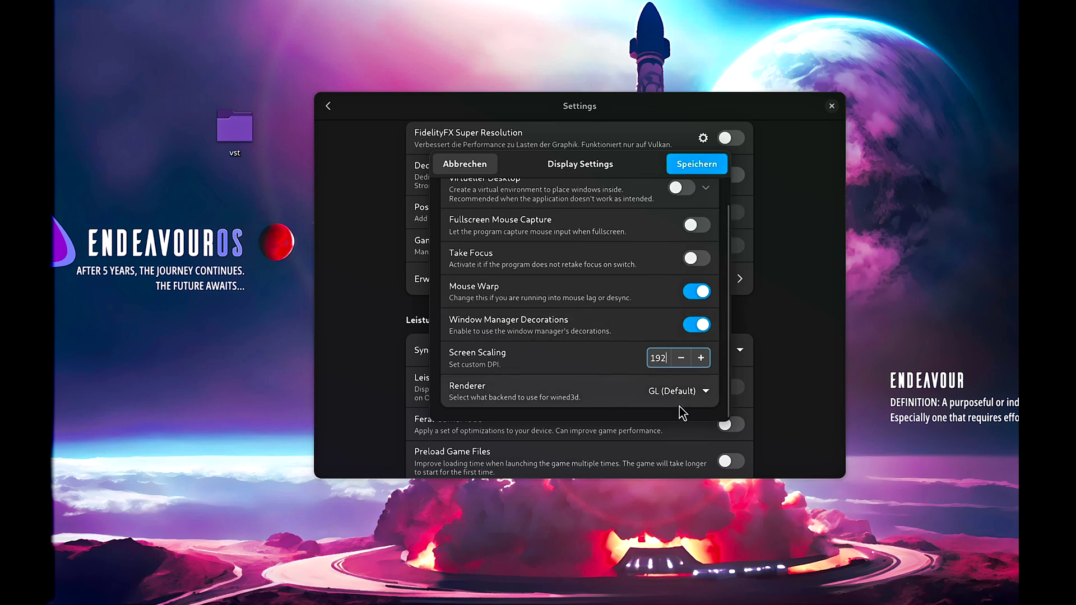
left_click(712, 165)
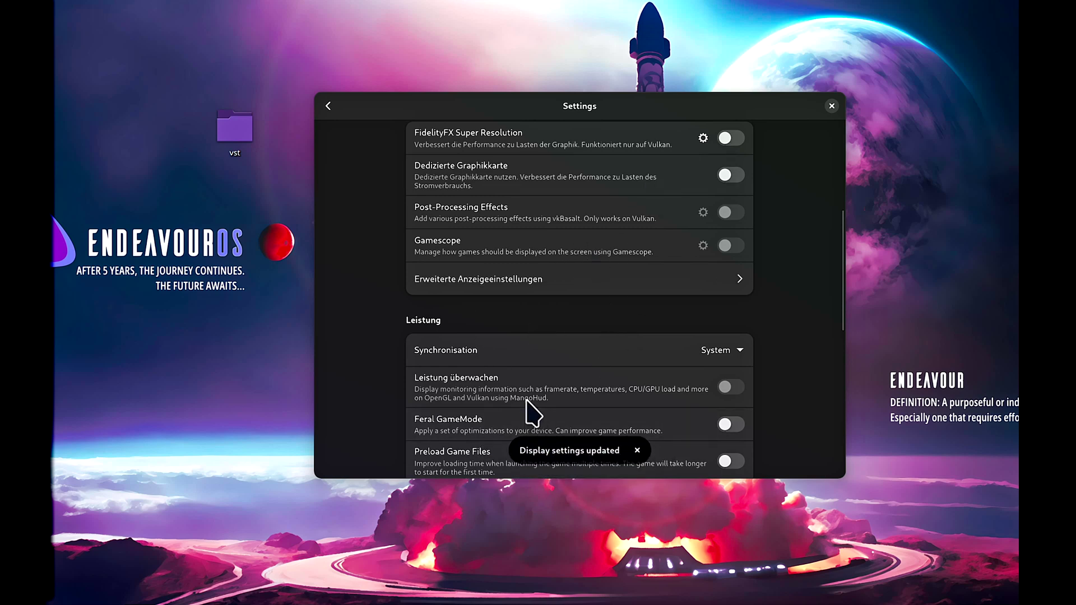
scroll(533, 392, "up", 5)
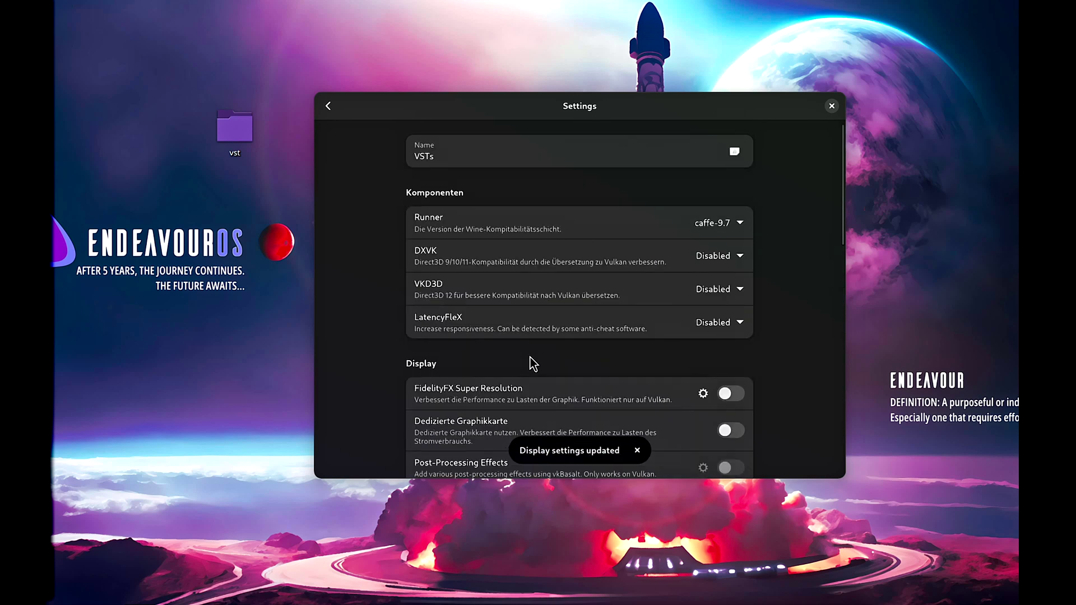
- Return to the VSTs bottle's details and open its dependencies list
left_click(328, 107)
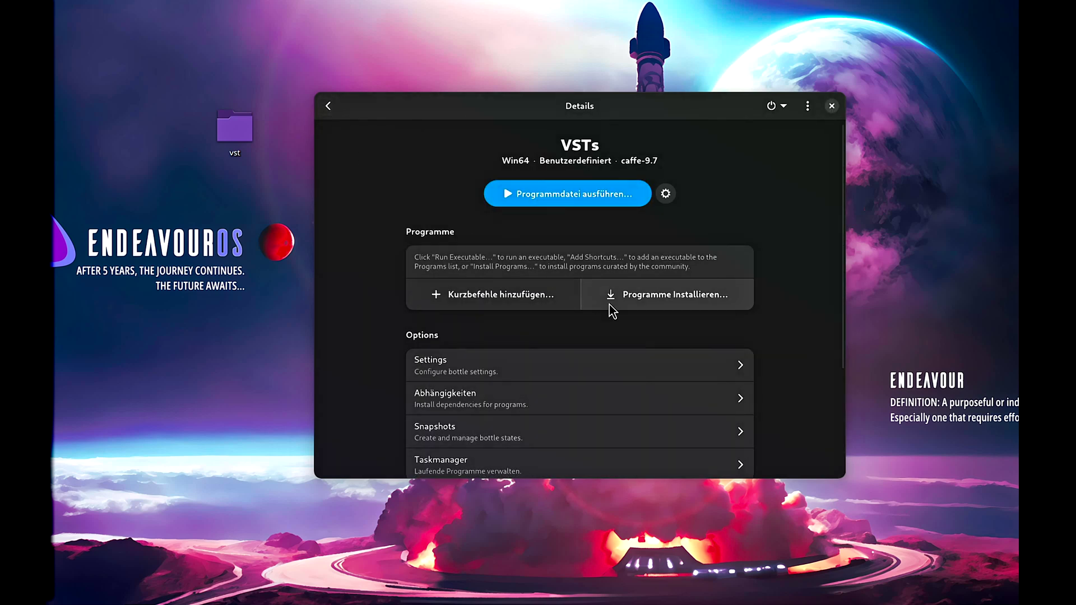
scroll(610, 305, "down", 4)
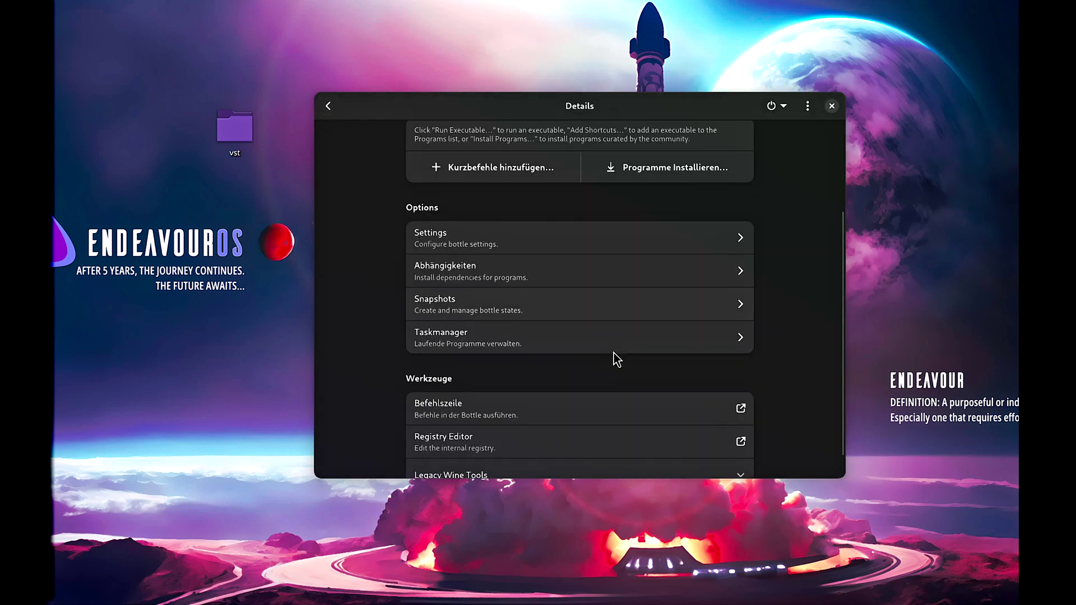
left_click(597, 273)
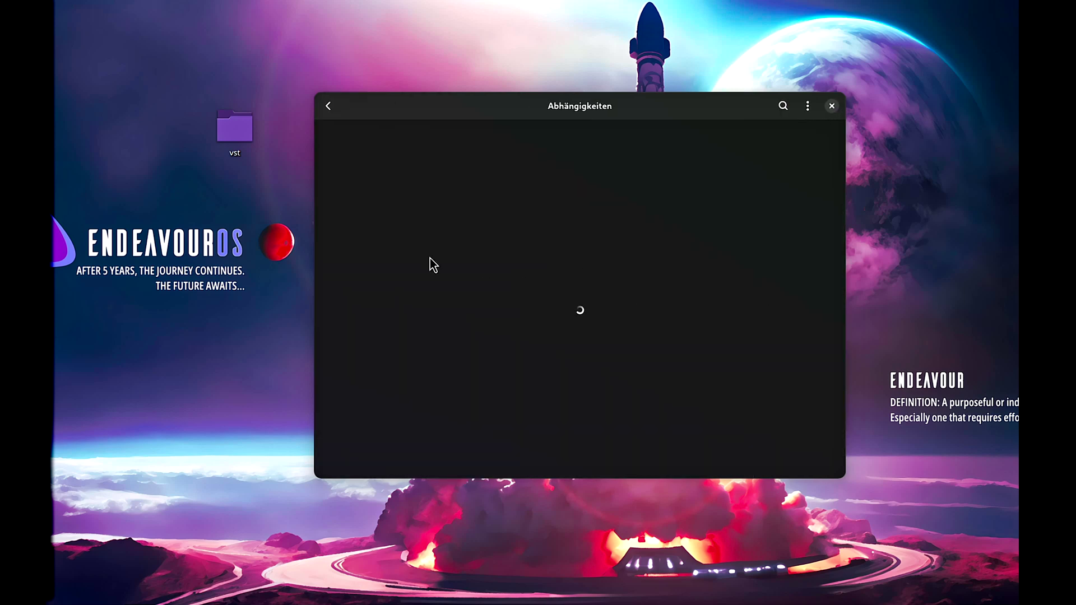
left_click_drag(594, 105, 622, 105)
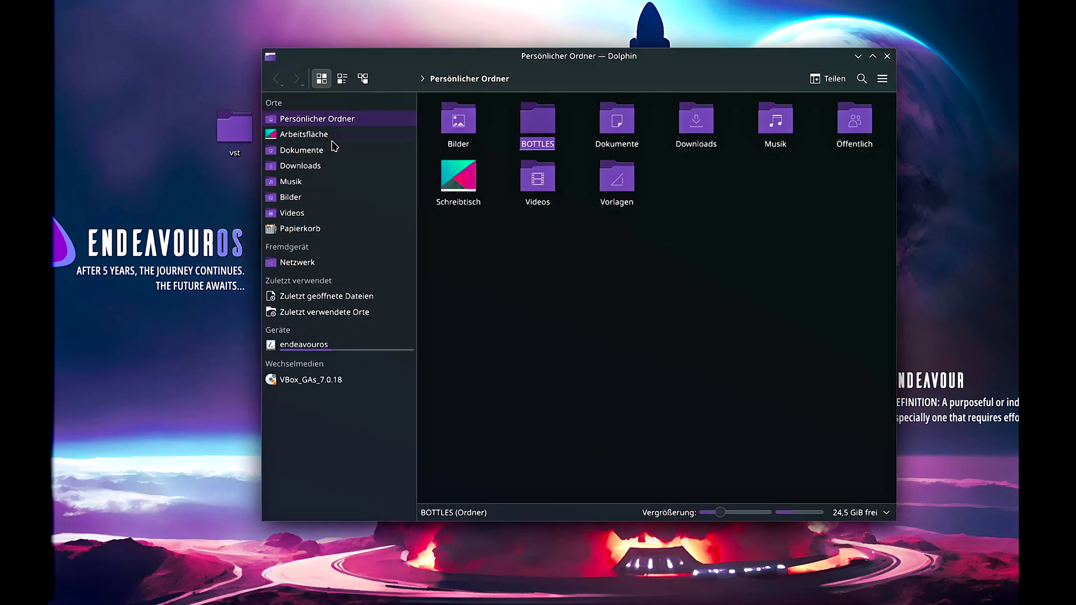
- Browse from BOTTLES into VSTs and then its drive_c folder
double_click(534, 125)
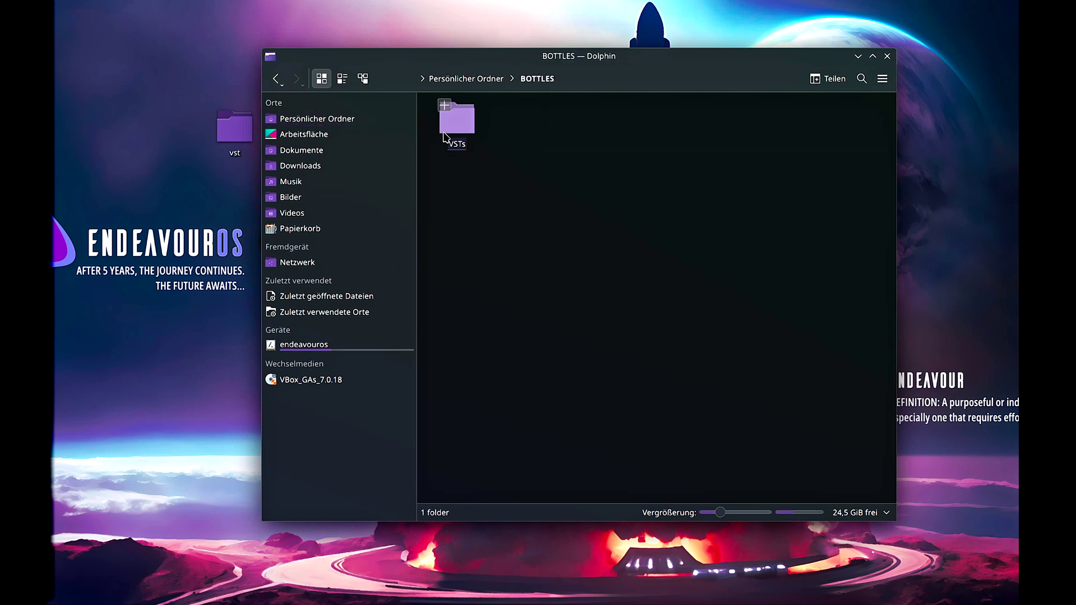
double_click(458, 143)
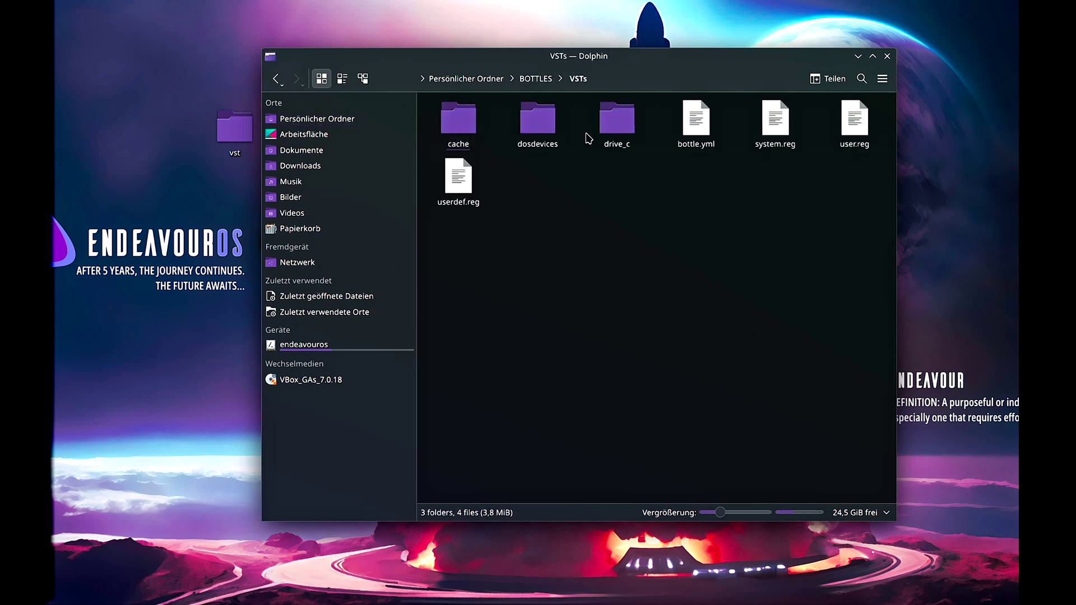
double_click(615, 122)
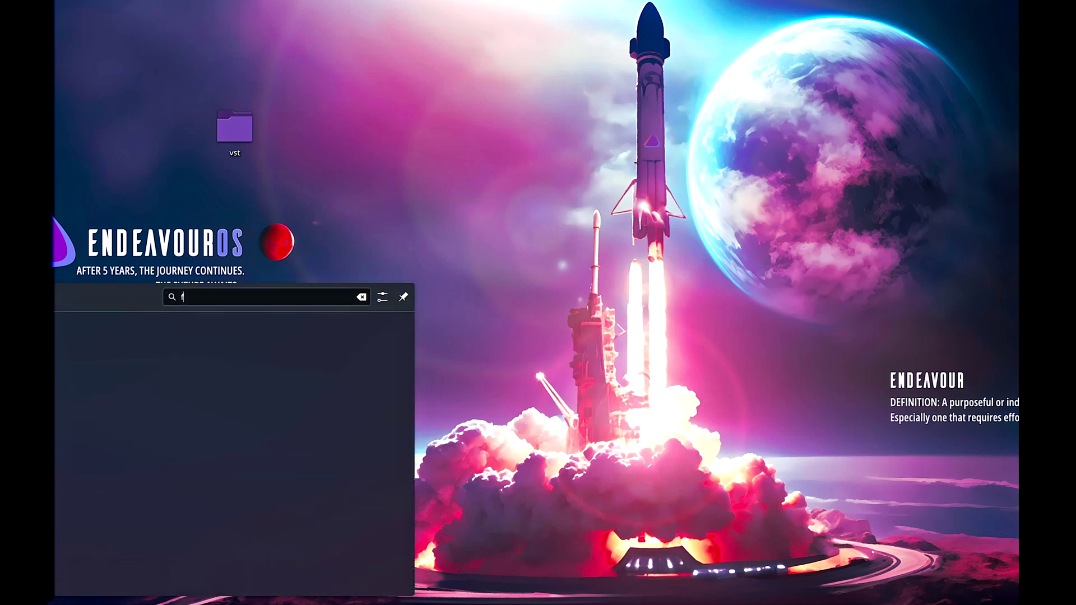
- In Flatseal, switch on 'Alle Systemdateien' (filesystem=host) for Bottles
type("llat")
key("BackSpace")
key("BackSpace")
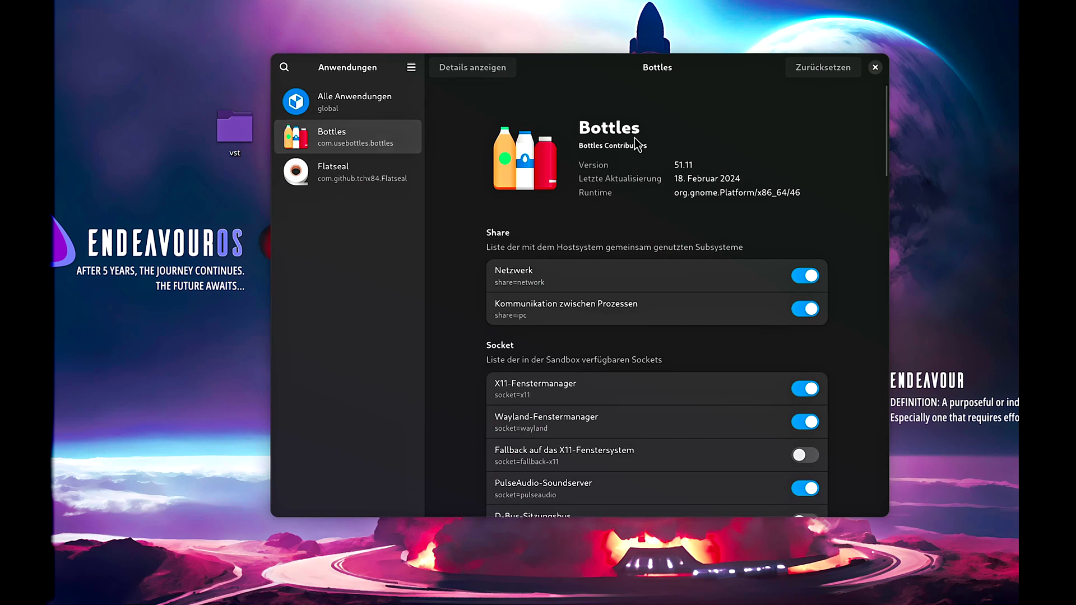
scroll(611, 358, "down", 10)
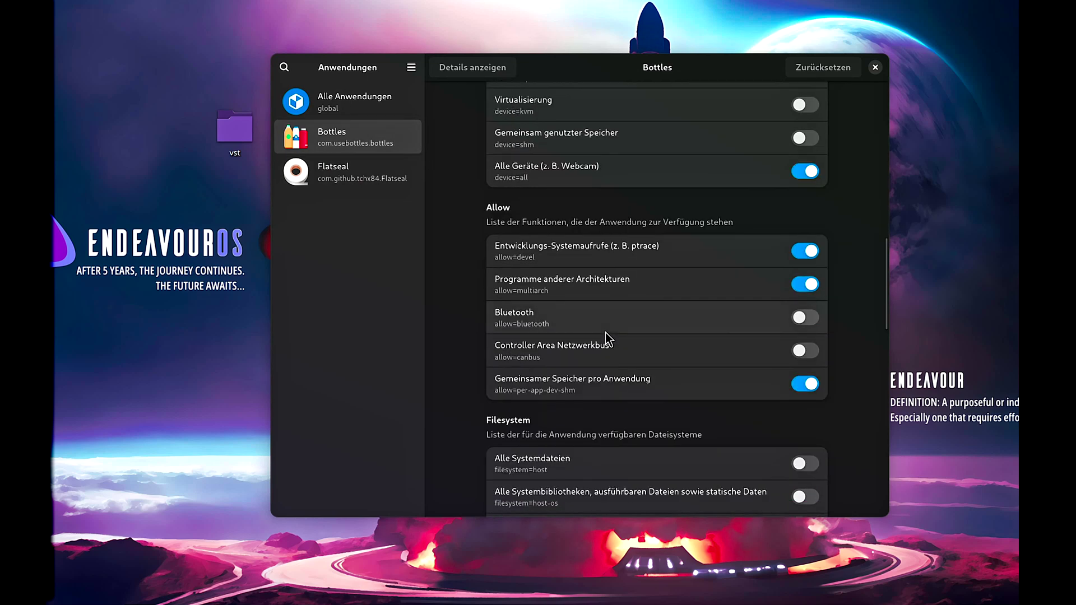
scroll(608, 339, "down", 3)
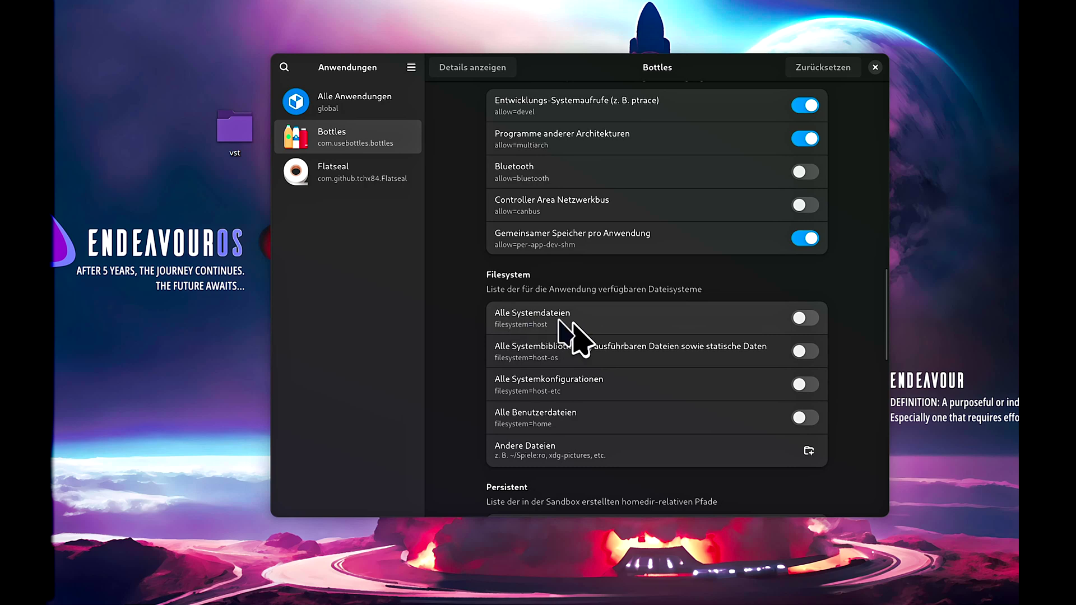
left_click(807, 318)
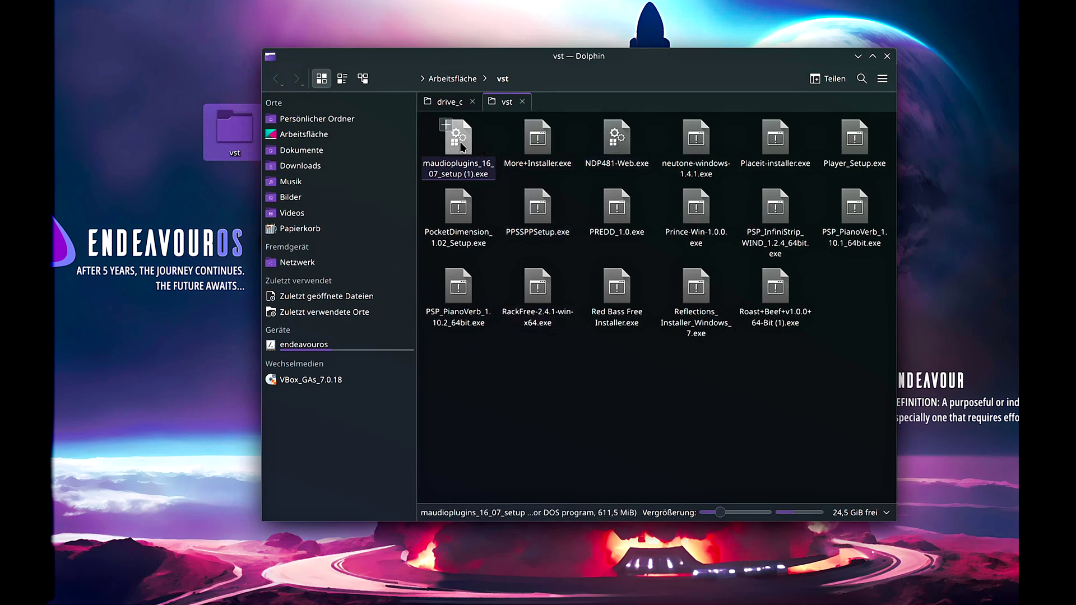
- Open maudioplugins_16_07_setup (1).exe with Bottles inside the VSTs bottle
right_click(461, 147)
mouse_move(567, 168)
left_click(738, 171)
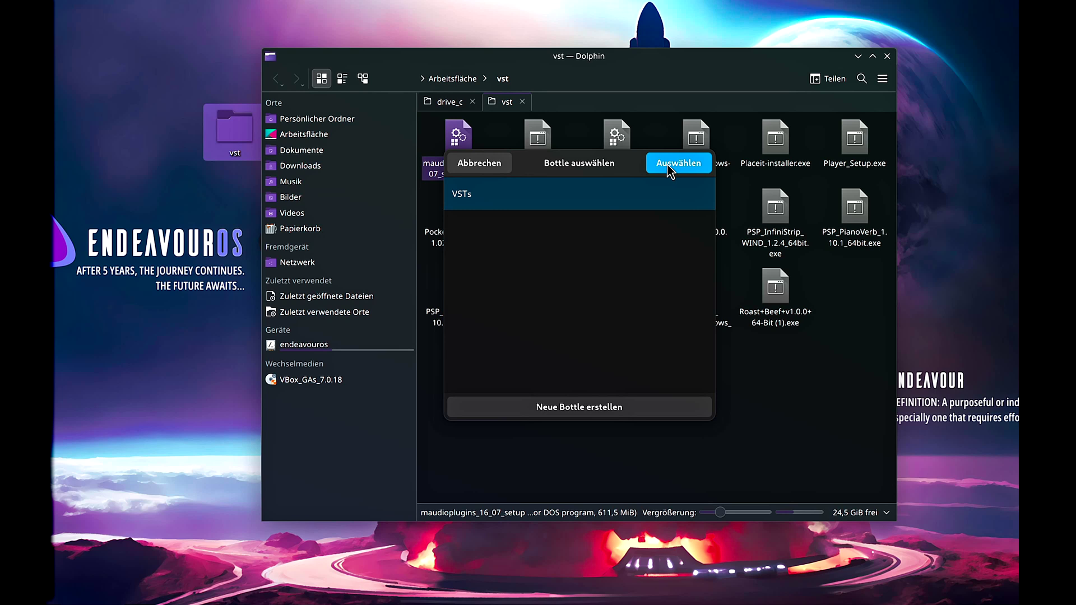
left_click(670, 169)
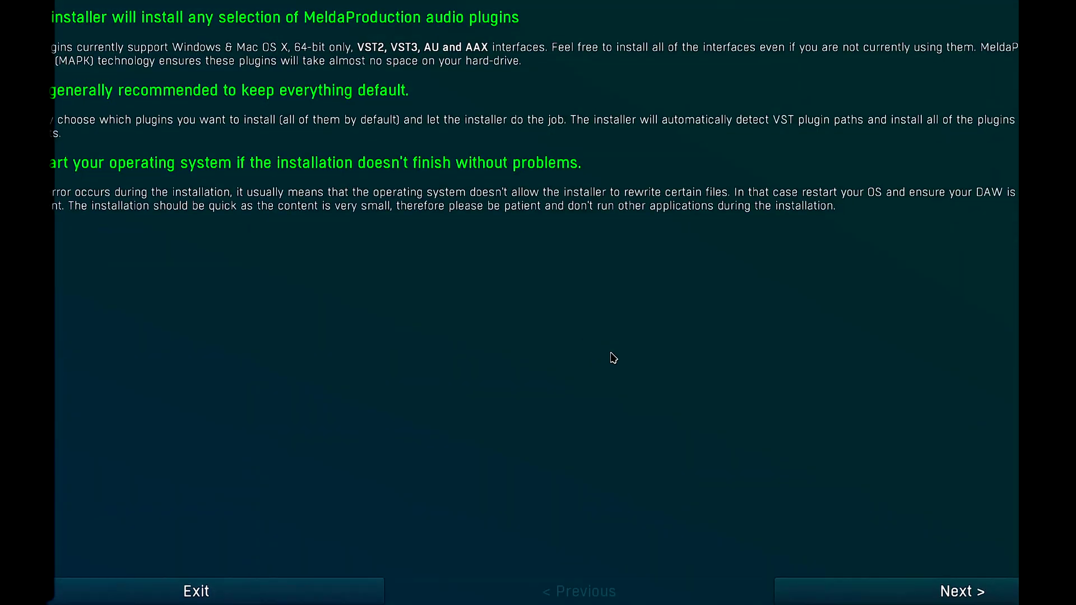
- Install the MeldaProduction plugins after accepting the licence, keeping default formats, plugins and folders
left_click(907, 593)
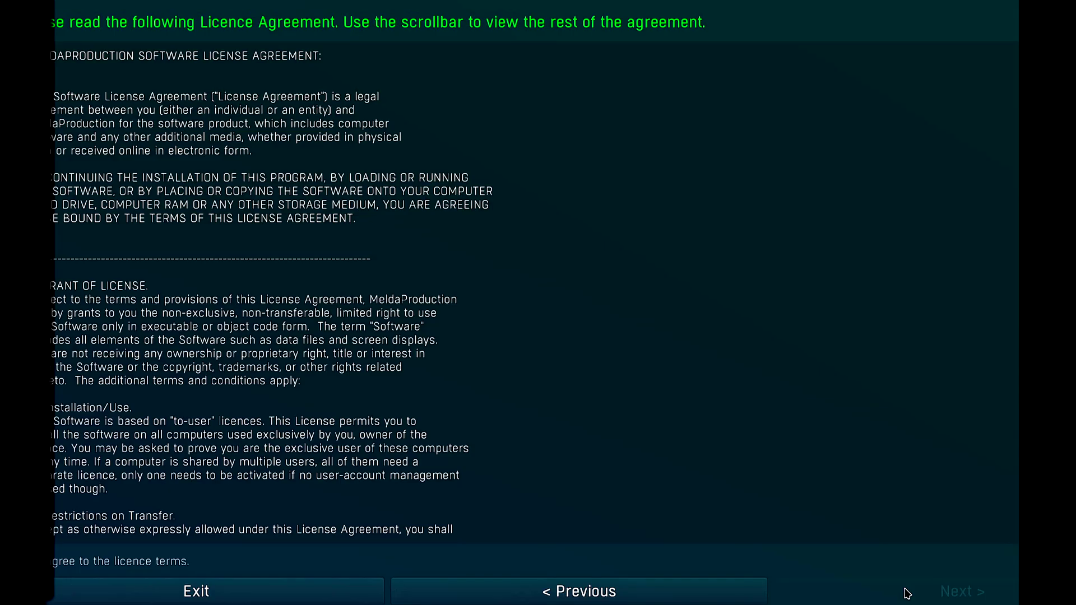
left_click(144, 567)
left_click(868, 588)
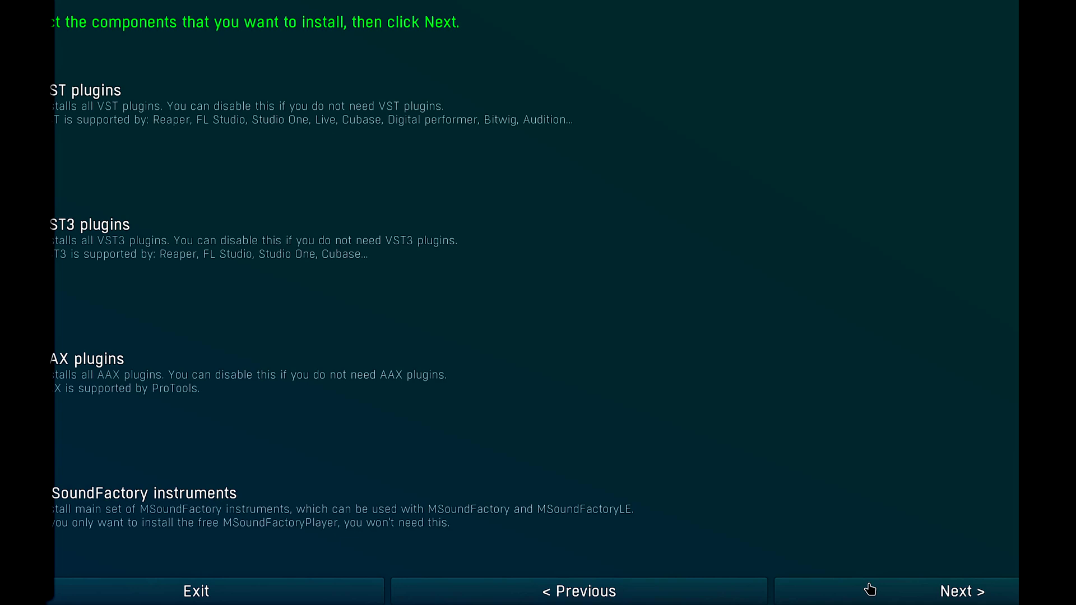
left_click(870, 590)
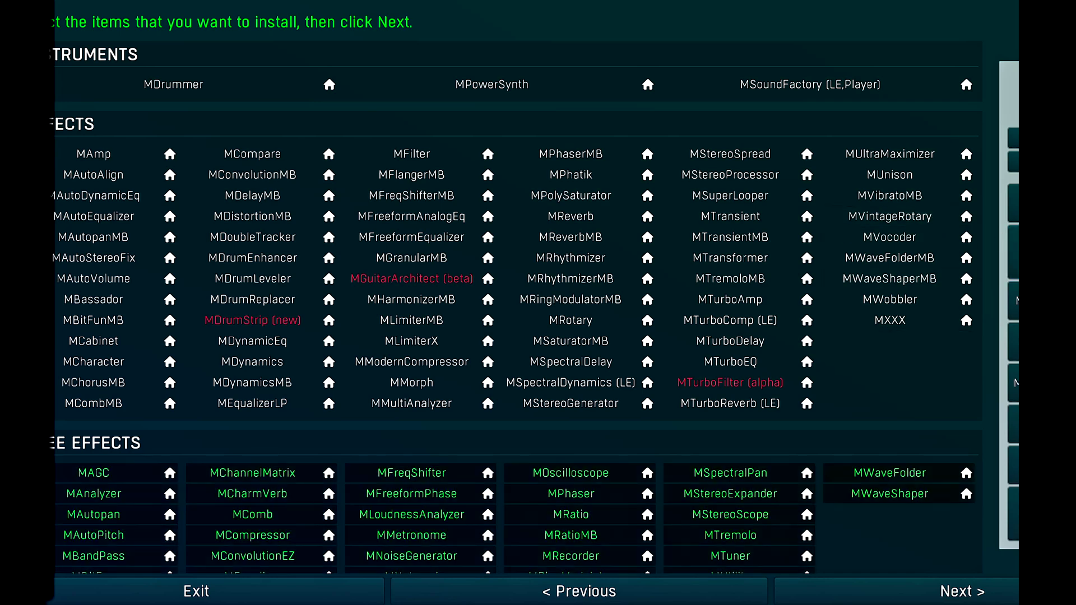
left_click(936, 592)
left_click(935, 592)
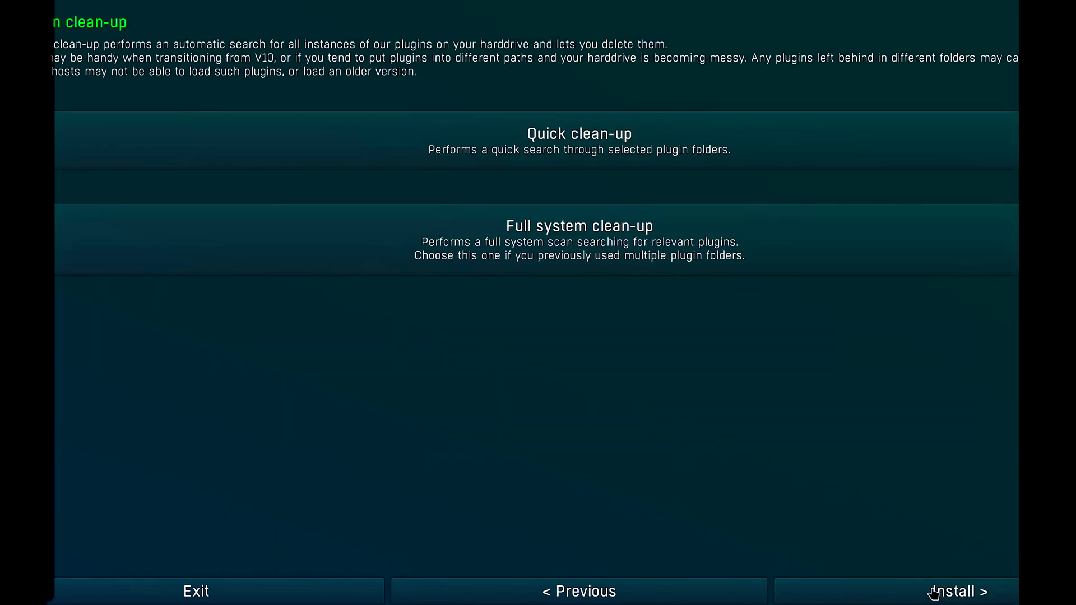
left_click(934, 593)
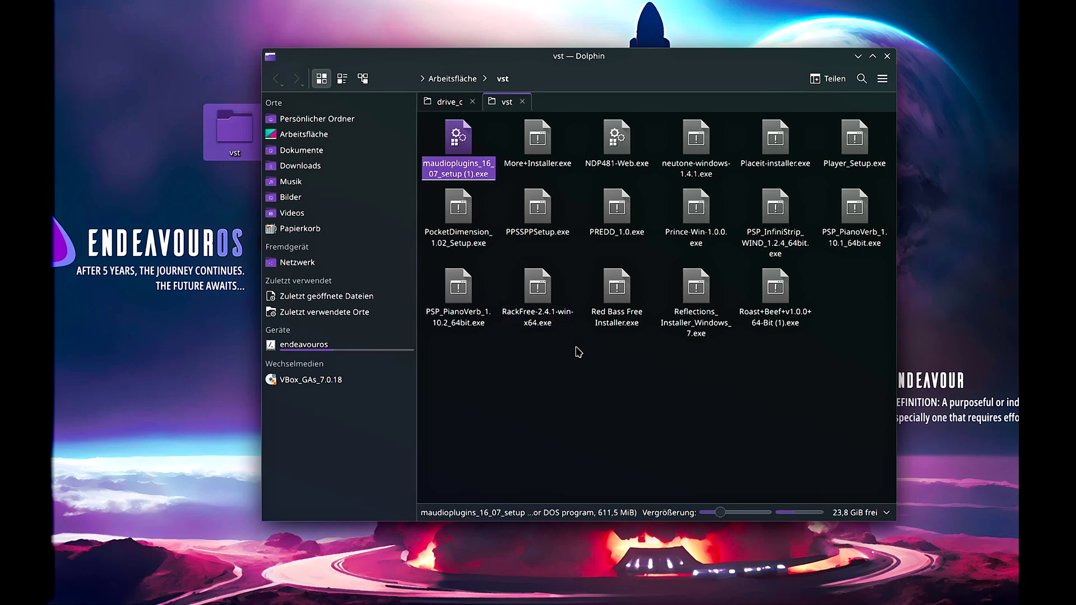
- Open More+Installer.exe with Bottles in the VSTs bottle
right_click(548, 150)
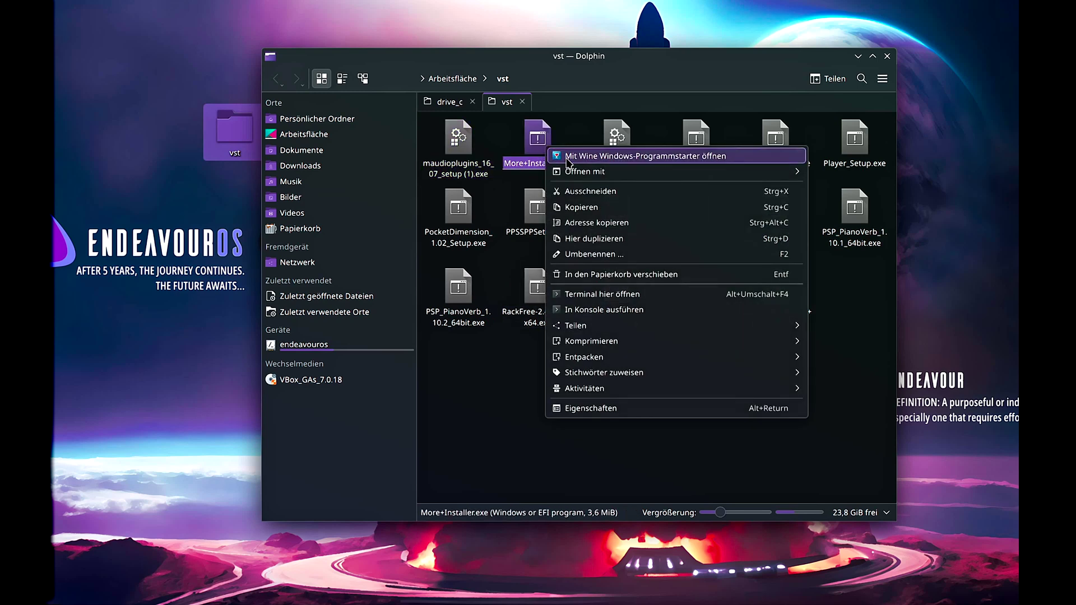
mouse_move(764, 170)
left_click(834, 171)
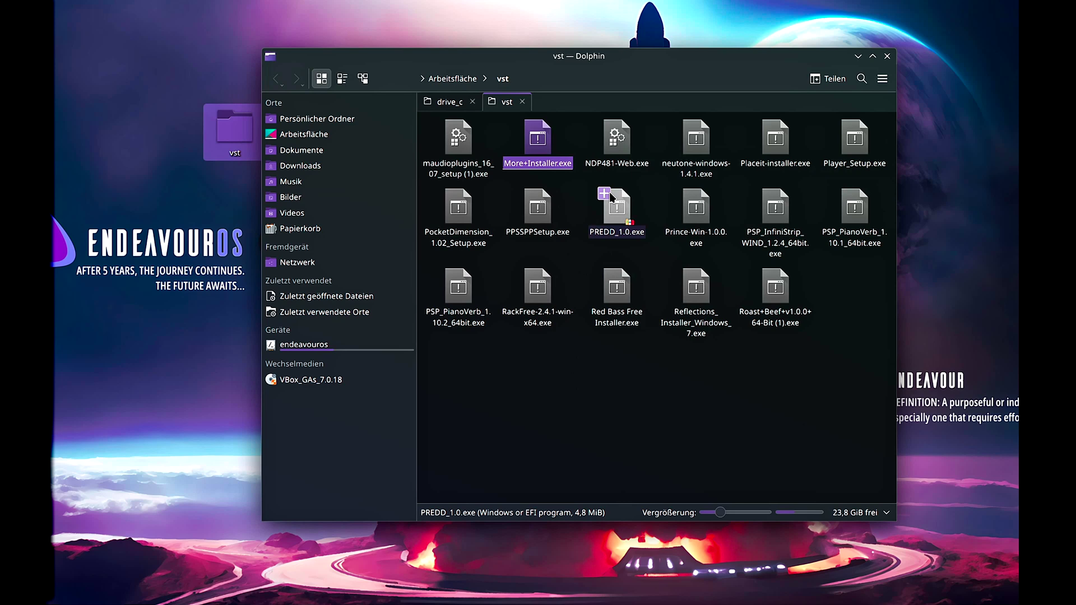
left_click(651, 168)
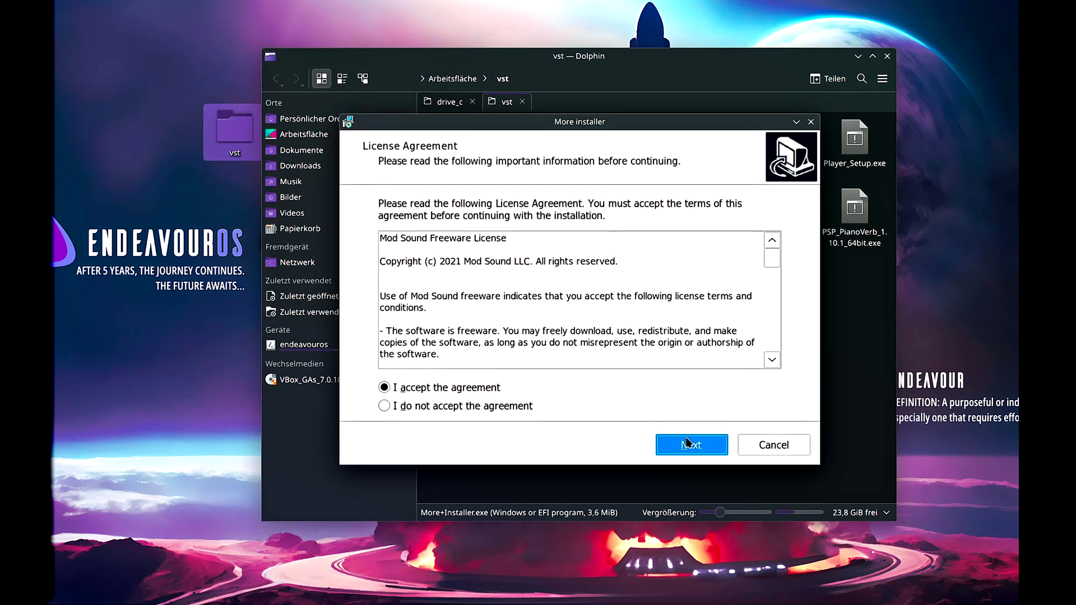
- Finish the More setup with default licence, folder and components, skipping the readme.txt
left_click(687, 443)
left_click(687, 442)
left_click(687, 442)
left_click(687, 443)
left_click(688, 443)
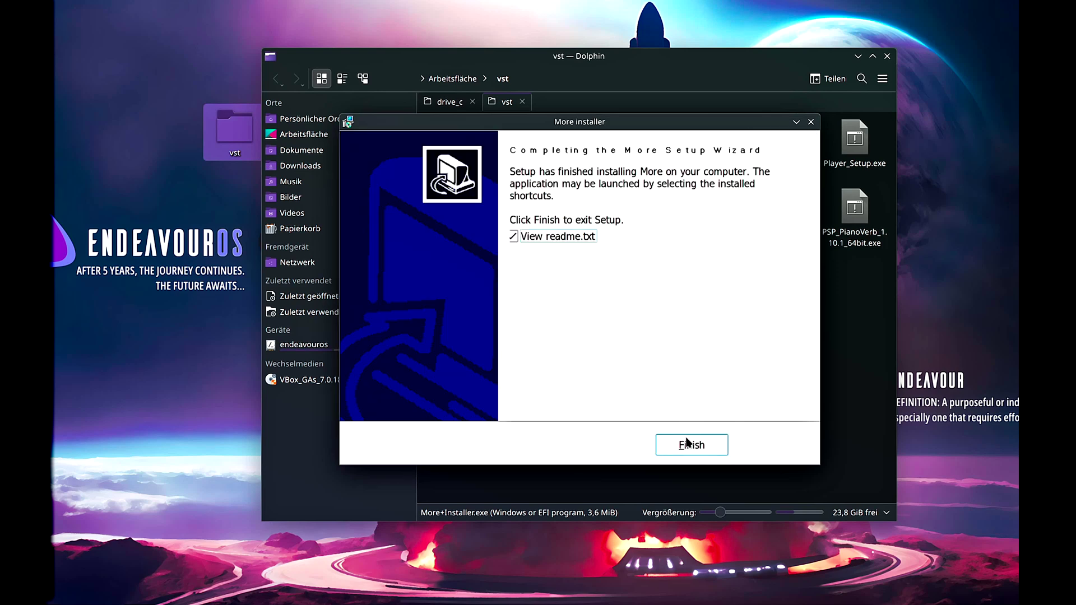
left_click(514, 236)
left_click(685, 444)
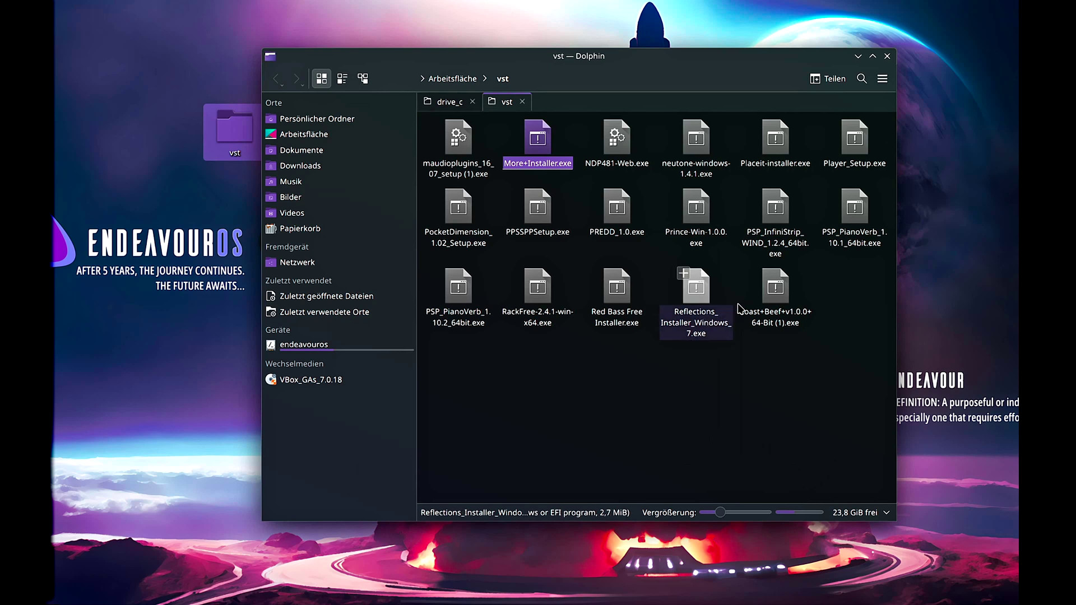
left_click(692, 148)
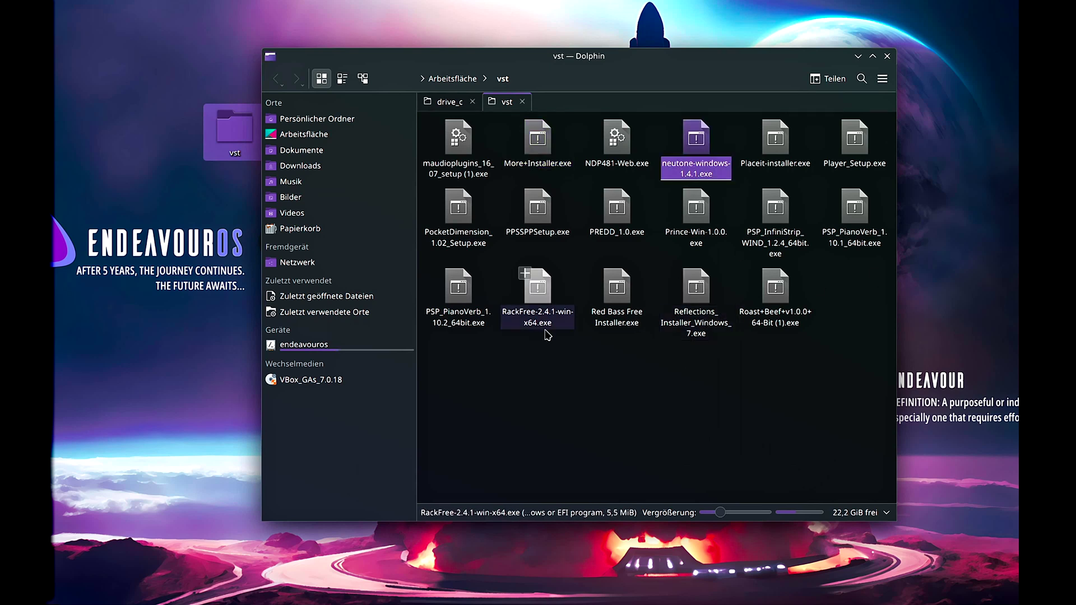
- Browse from home to BOTTLES/VSTs/drive_c/Program Files
left_click(522, 102)
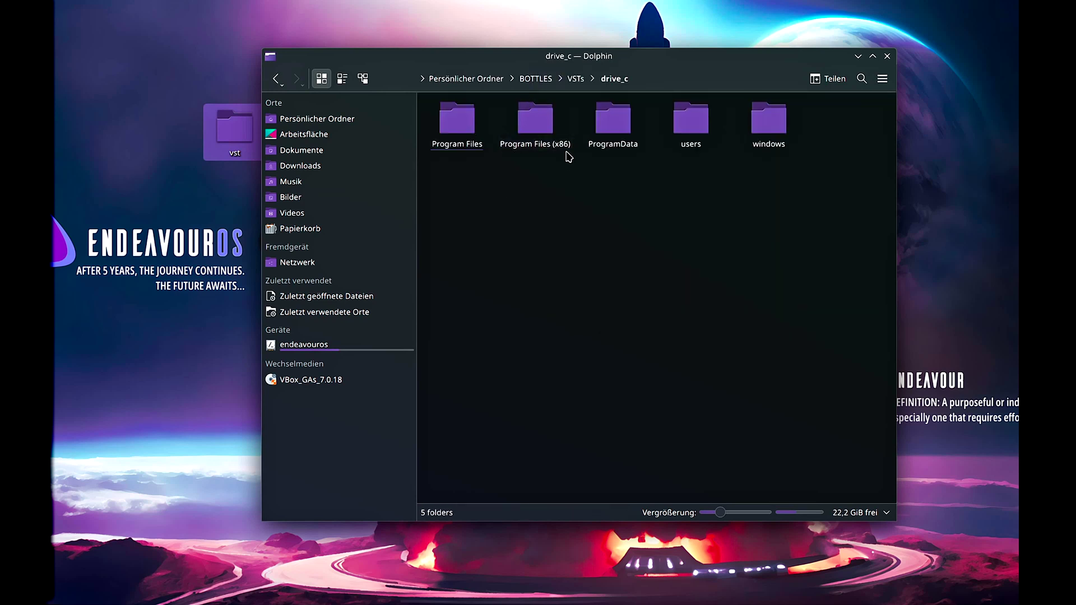
left_click(313, 119)
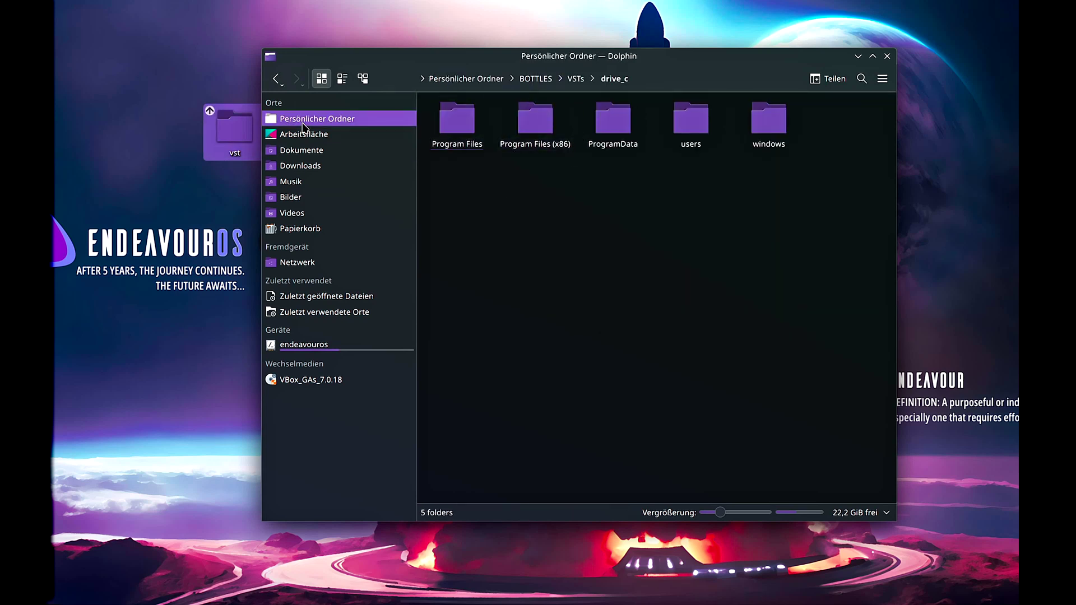
left_click(539, 134)
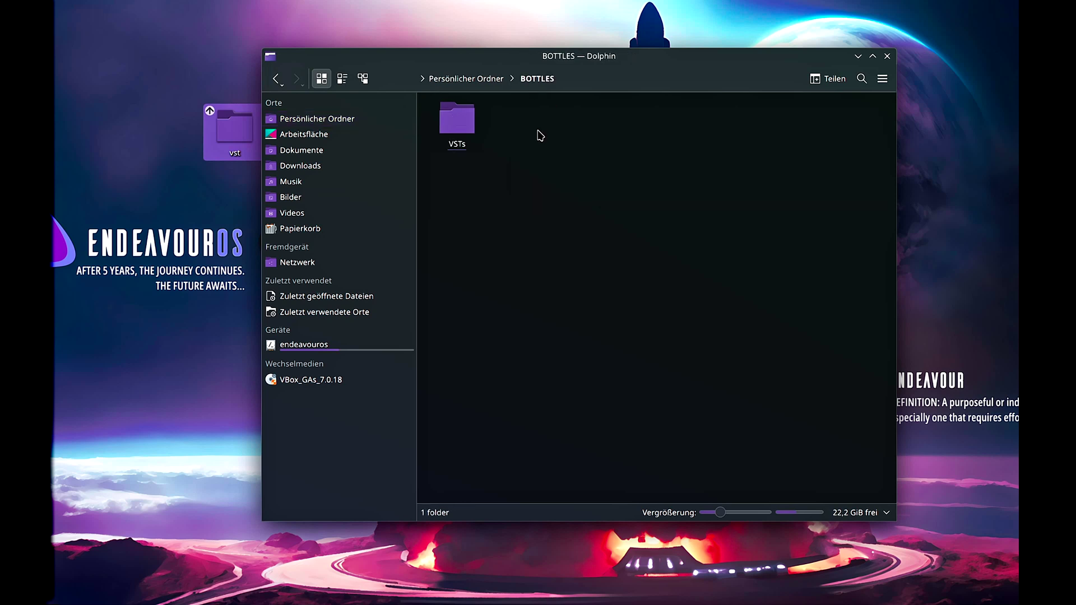
left_click(442, 137)
left_click(612, 127)
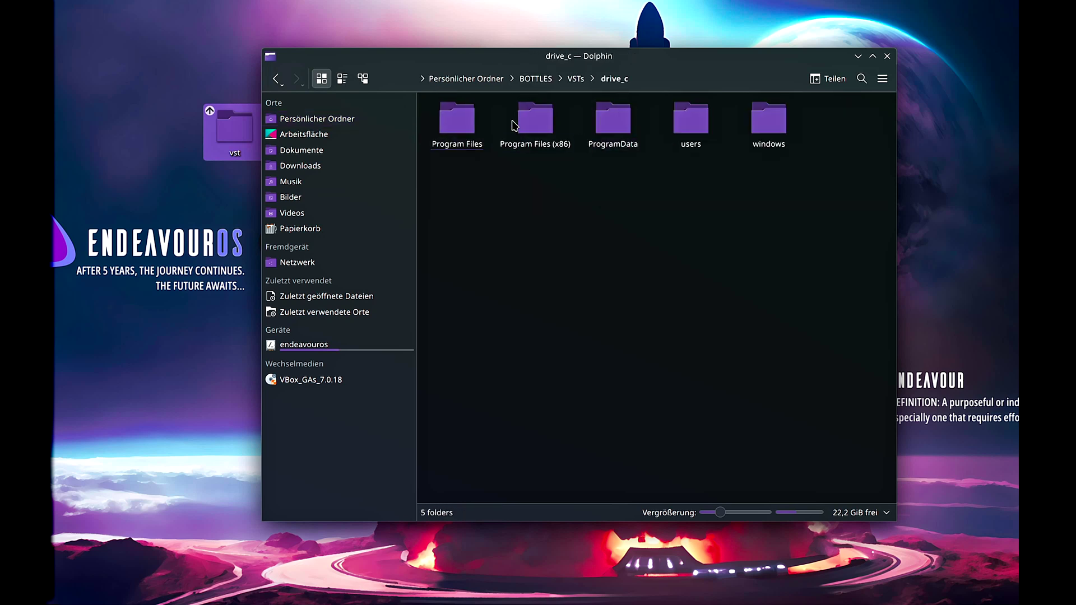
left_click(457, 120)
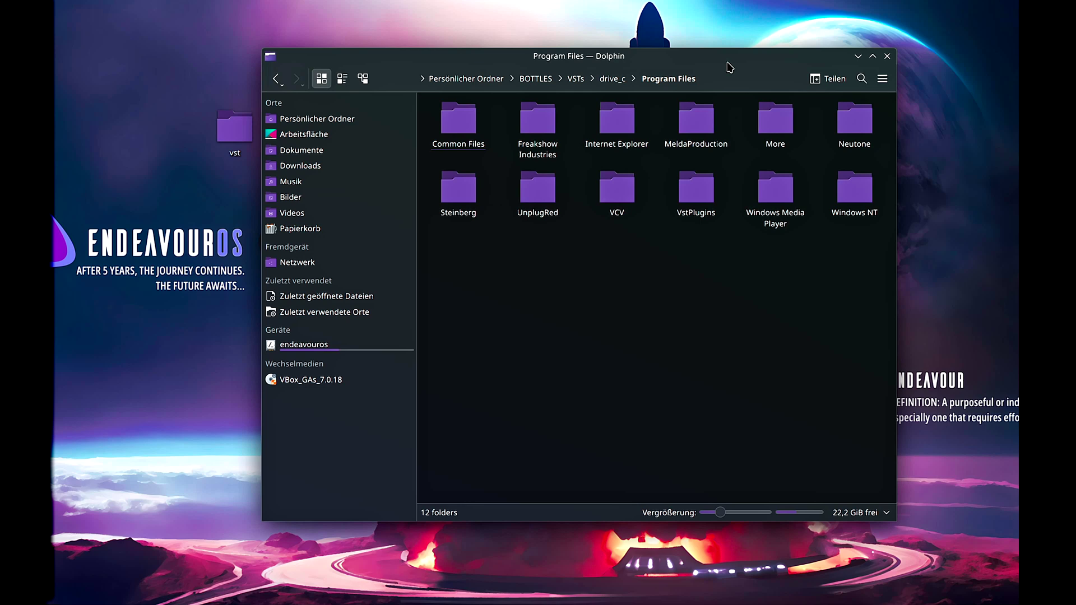
- Check the VstPlugins/MeldaProduction folder, return to Program Files, and move the window aside
left_click_drag(729, 67, 580, 66)
double_click(550, 194)
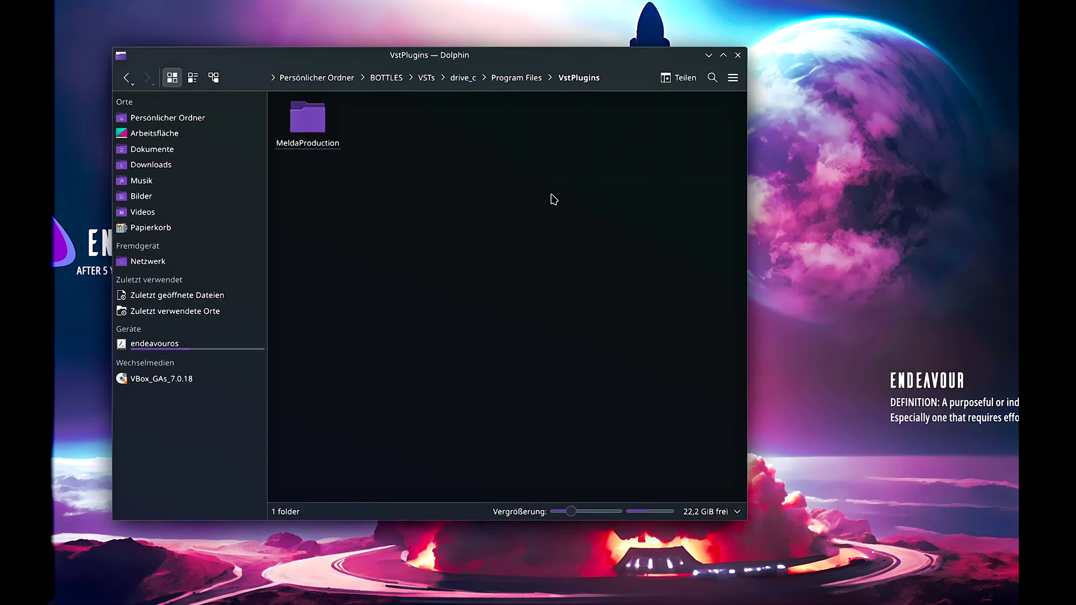
double_click(308, 119)
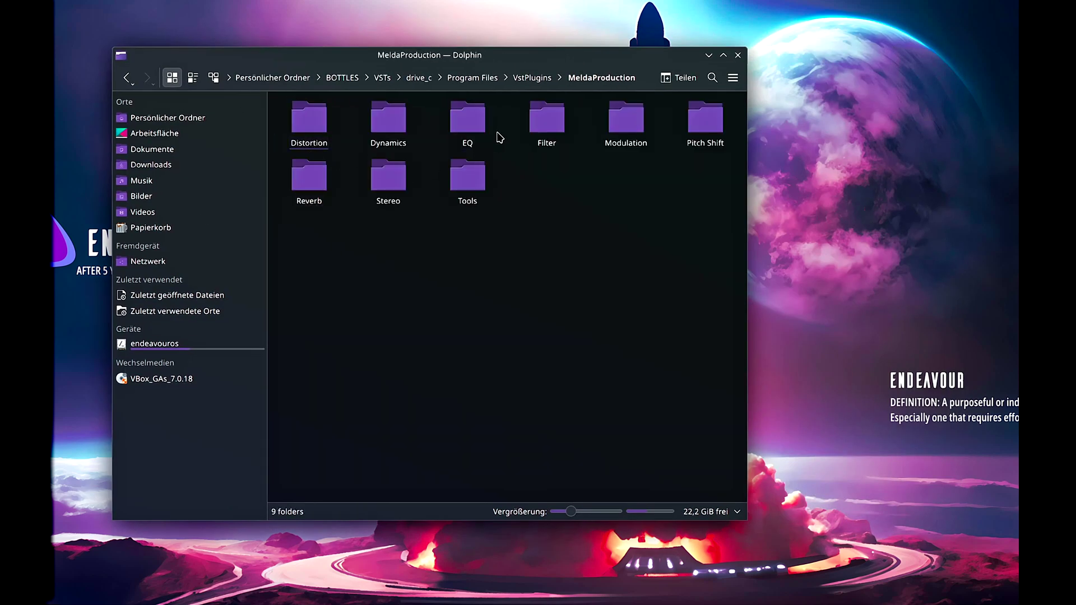
left_click(465, 77)
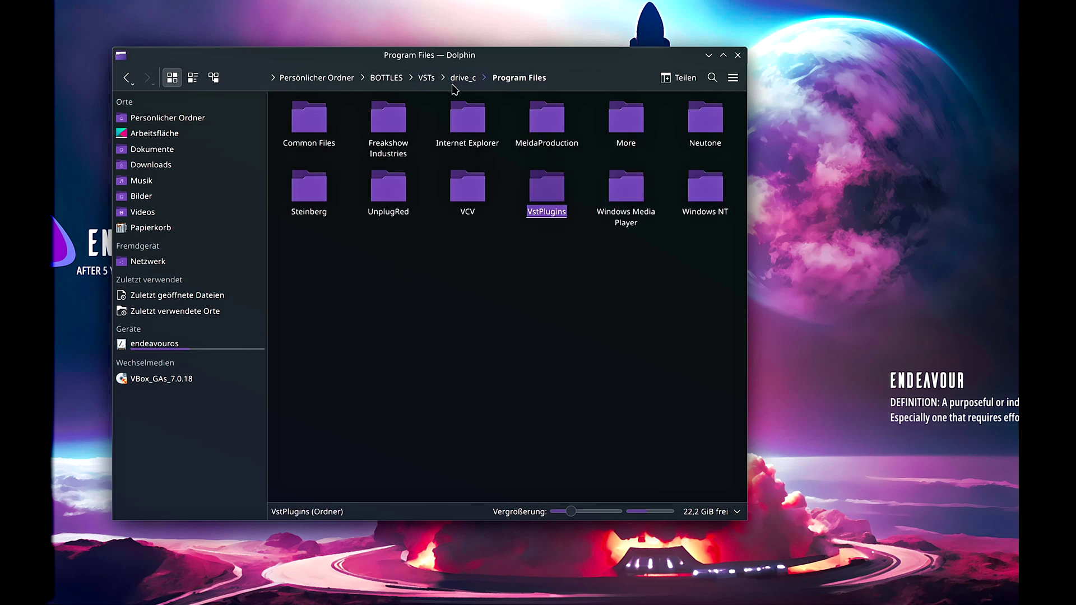
left_click_drag(436, 56, 746, 20)
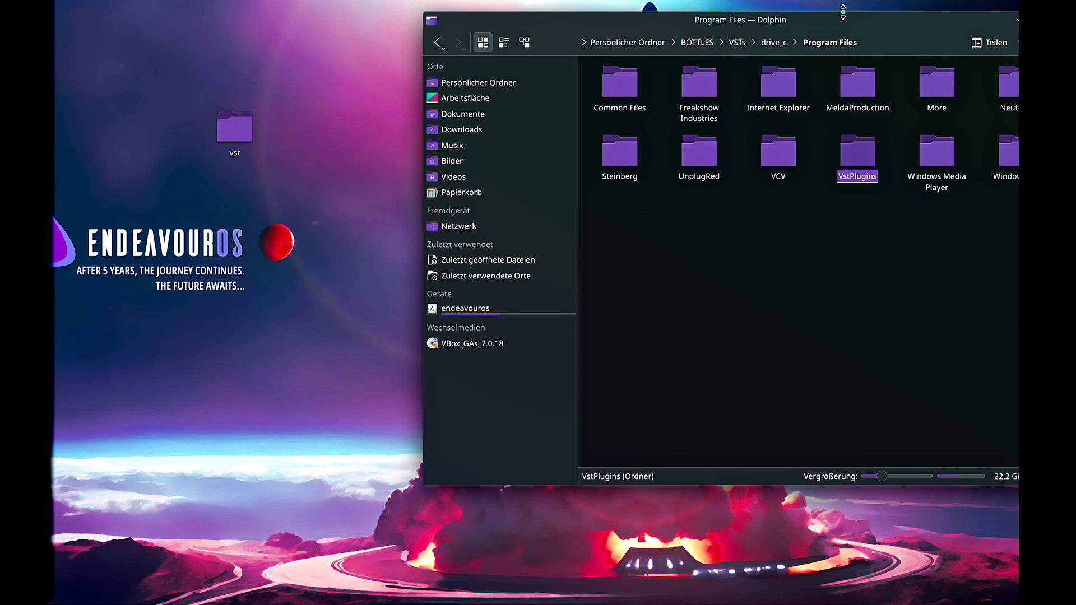
- Open a terminal with Ctrl+Alt+T and place it left of Dolphin
left_click_drag(839, 24, 894, 15)
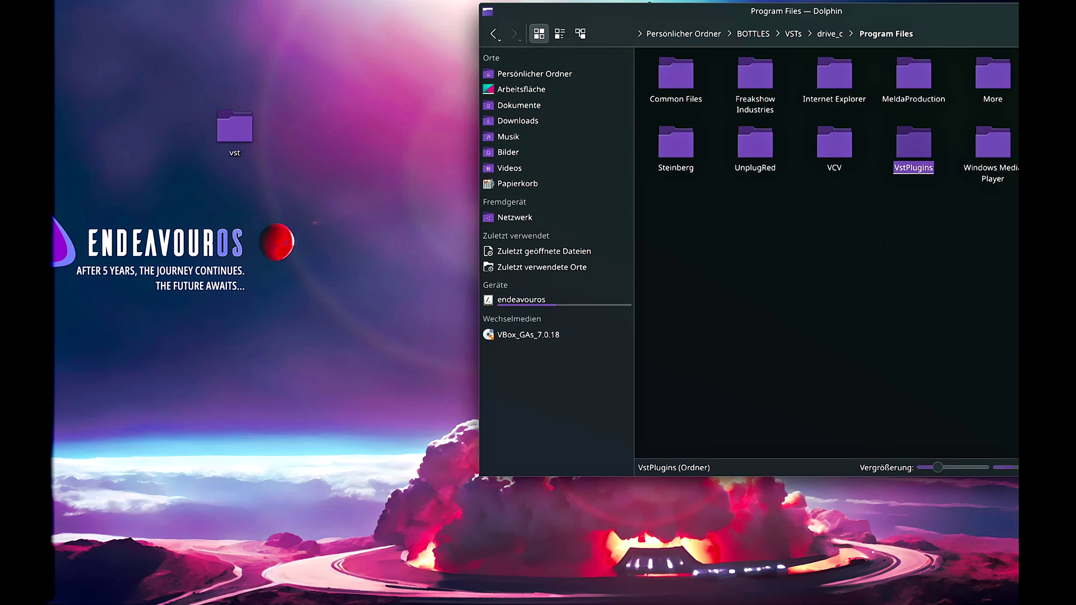
key("ctrl+alt+t")
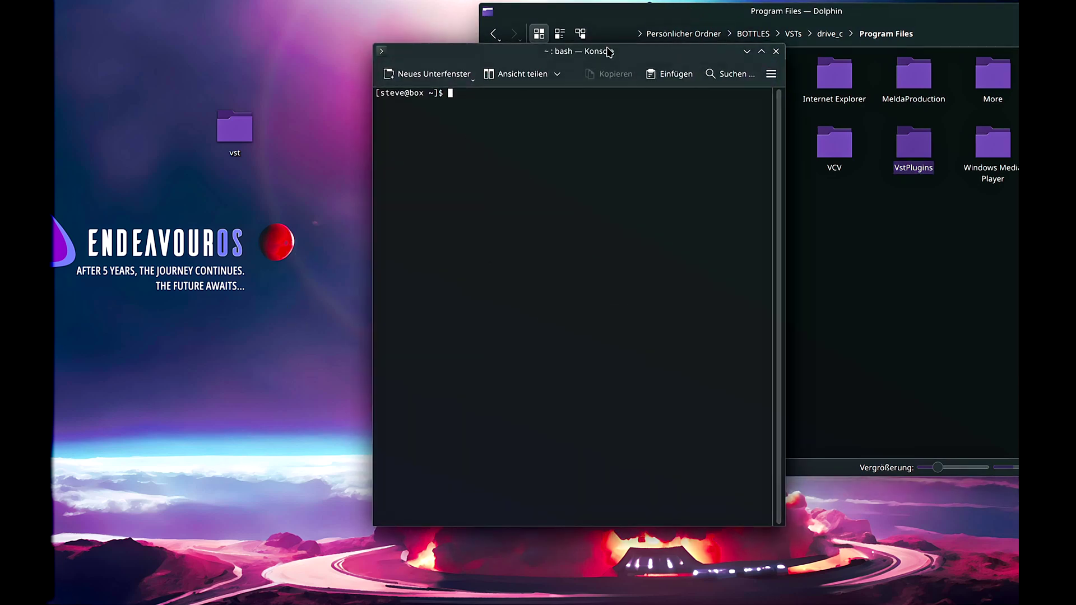
left_click_drag(607, 50, 270, 25)
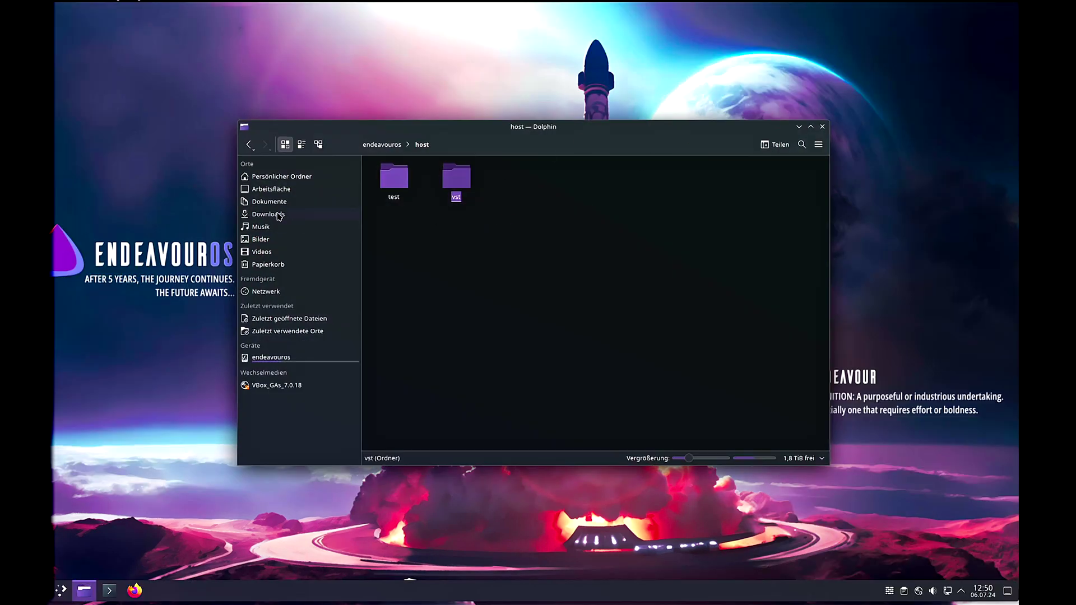
- Go to BOTTLES/VSTs/drive_c/Program Files/VstPlugins in Dolphin
left_click(276, 179)
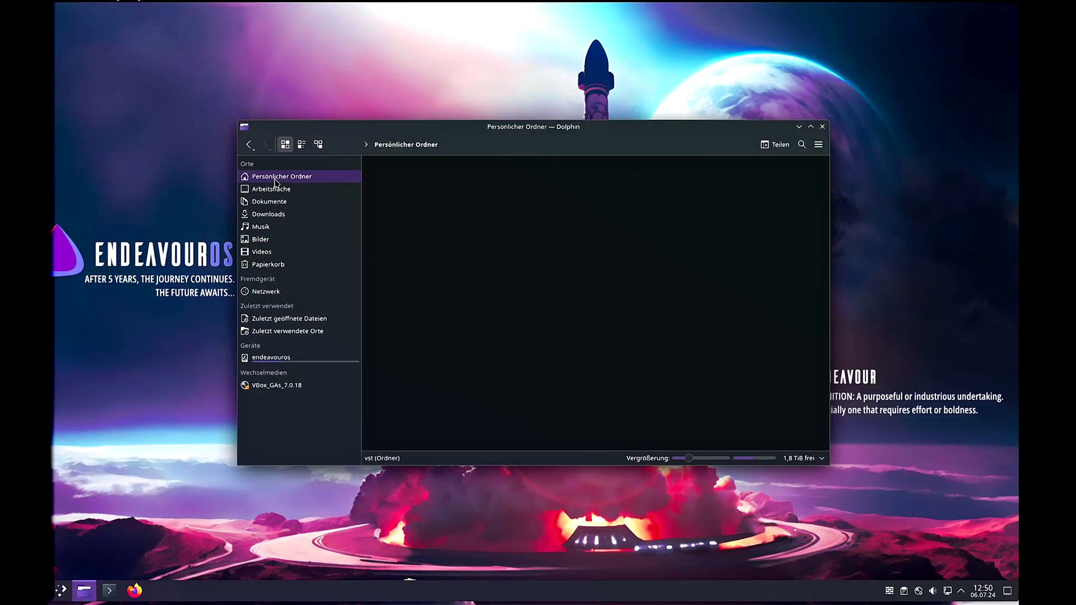
double_click(464, 177)
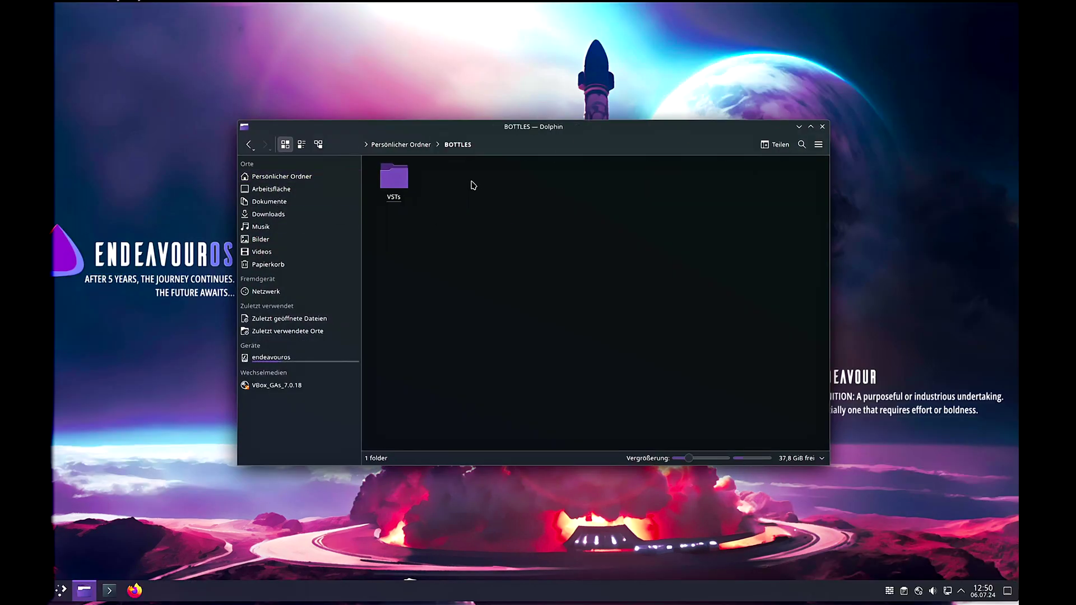
double_click(399, 193)
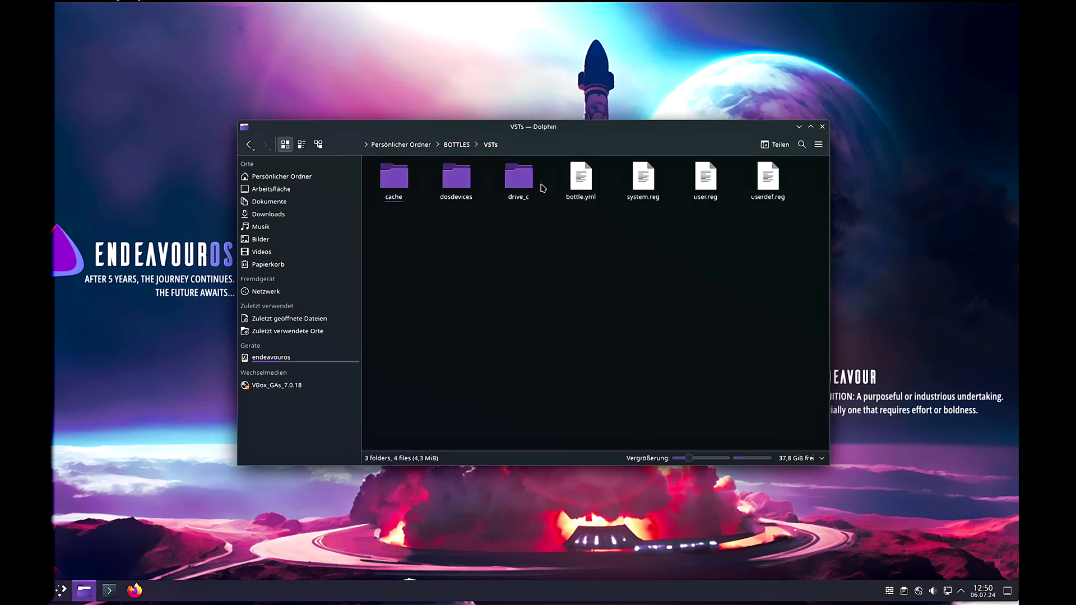
double_click(533, 187)
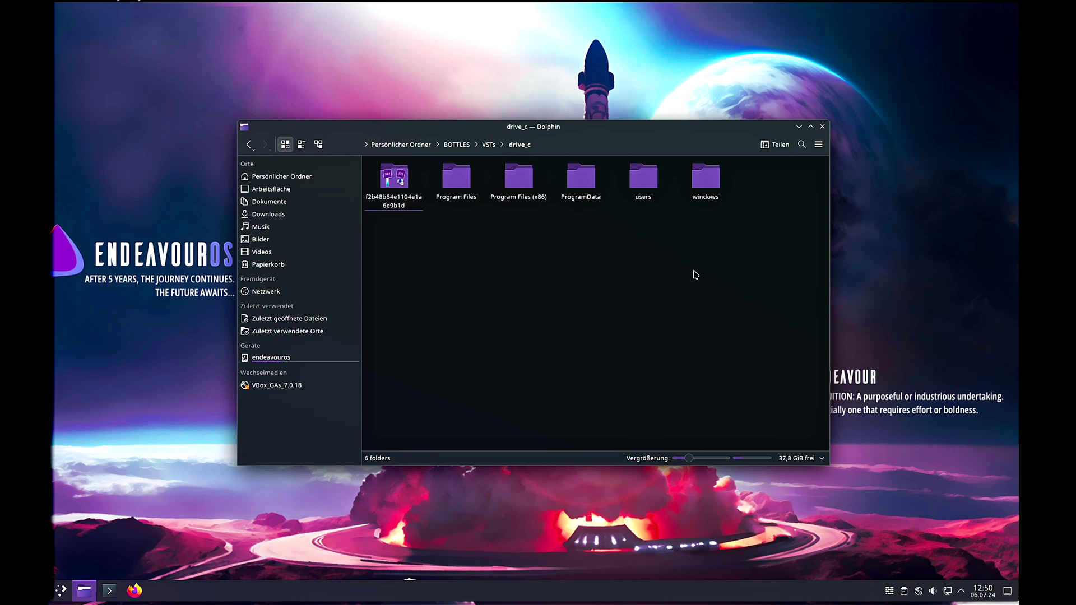
double_click(463, 196)
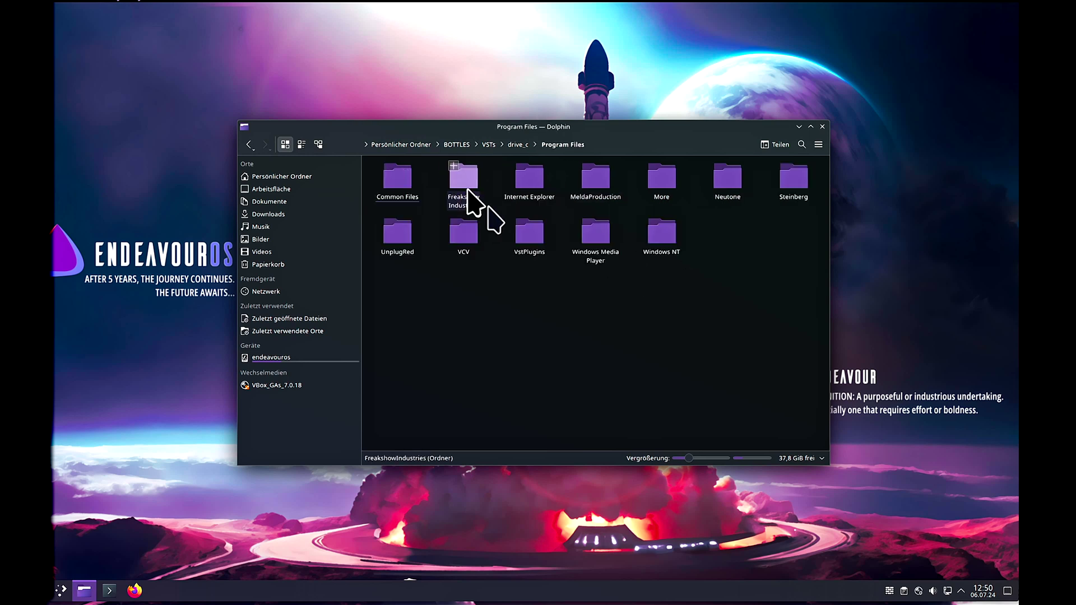
left_click(526, 239)
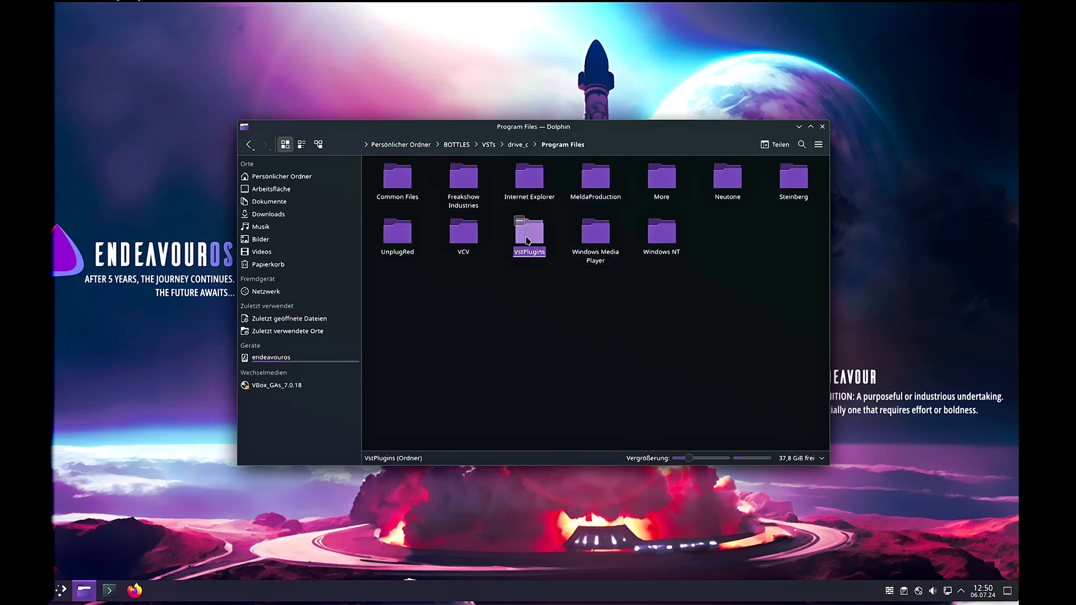
double_click(527, 240)
double_click(398, 185)
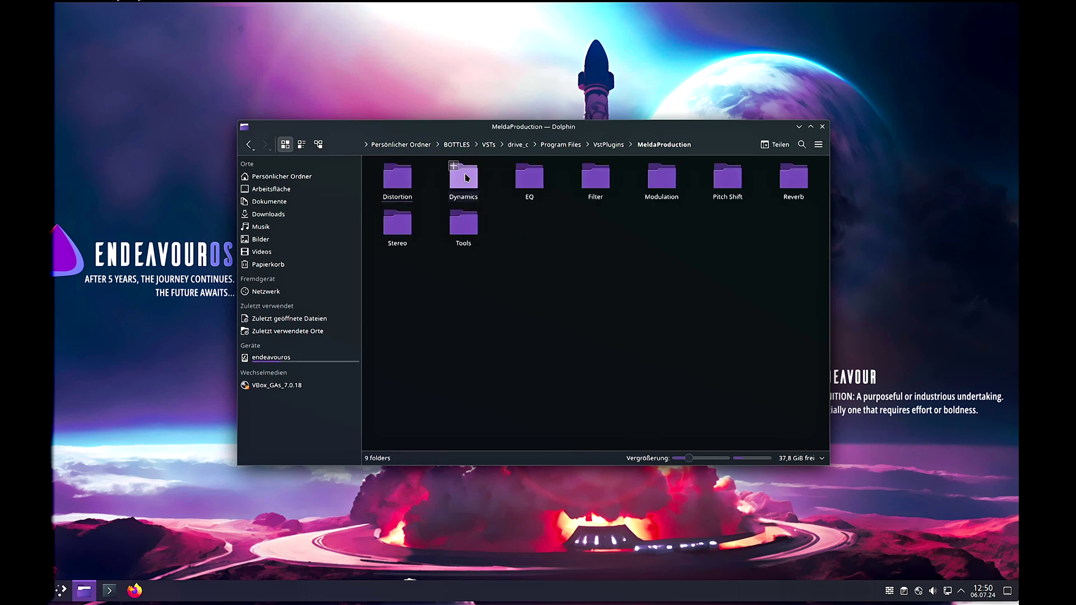
left_click(607, 146)
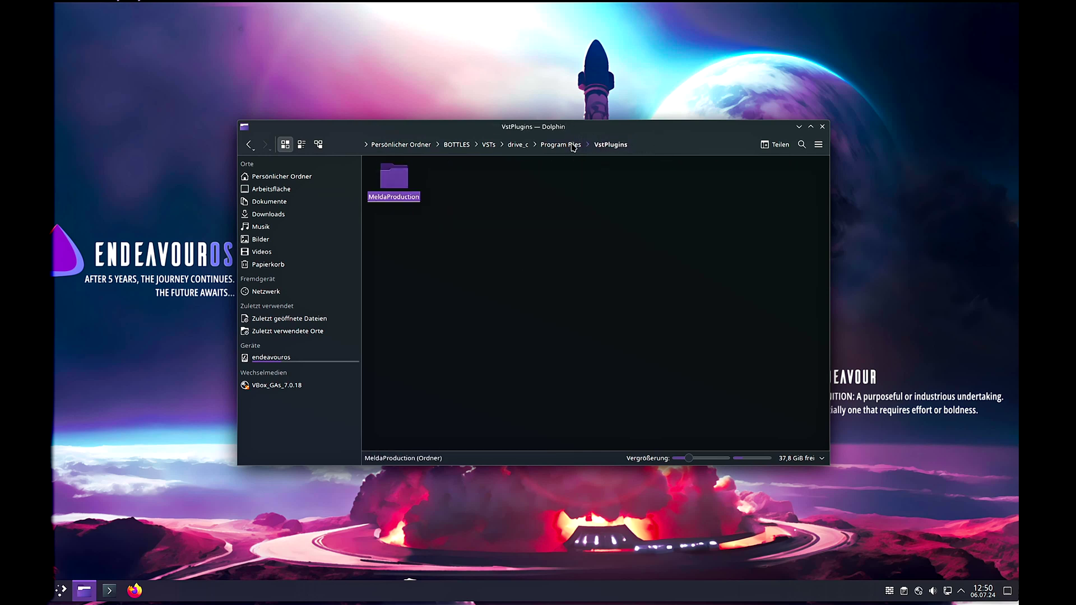
left_click(573, 147)
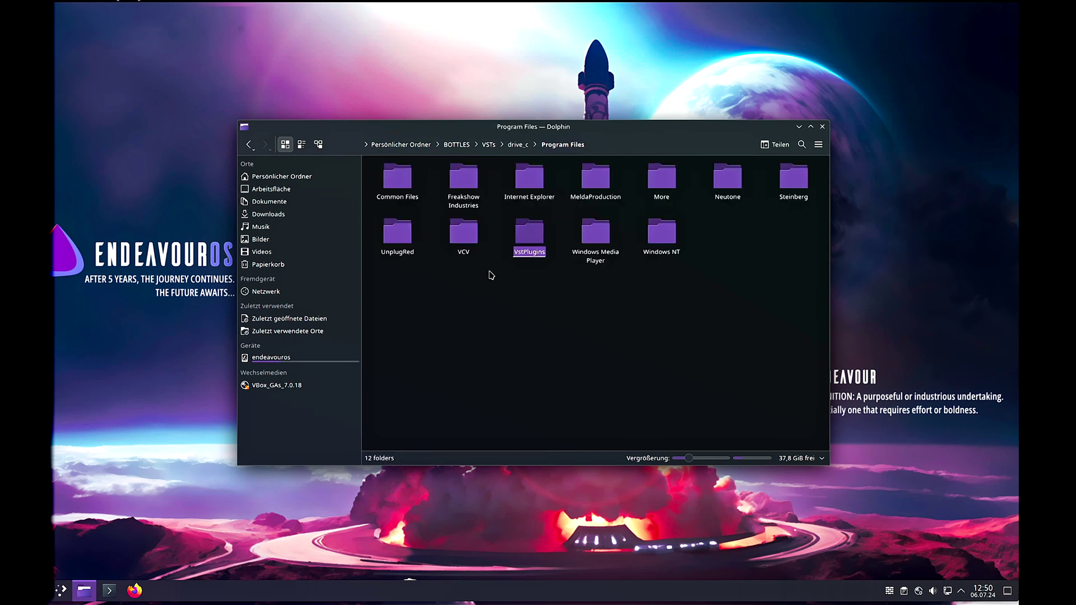
double_click(521, 247)
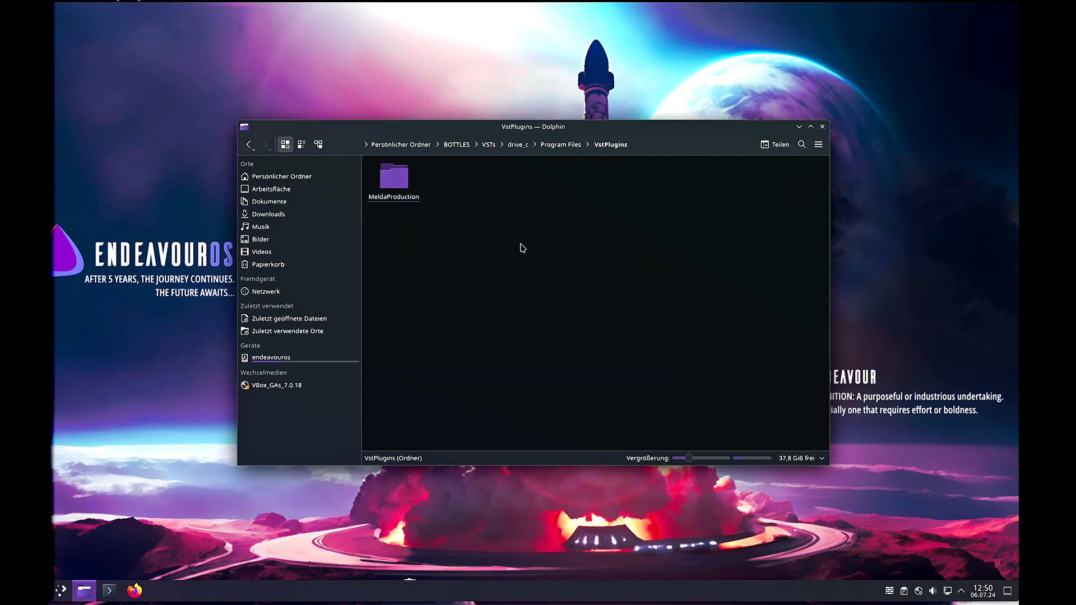
- Copy the VstPlugins folder path from the location bar
left_click(661, 146)
key("ctrl+c")
right_click(524, 144)
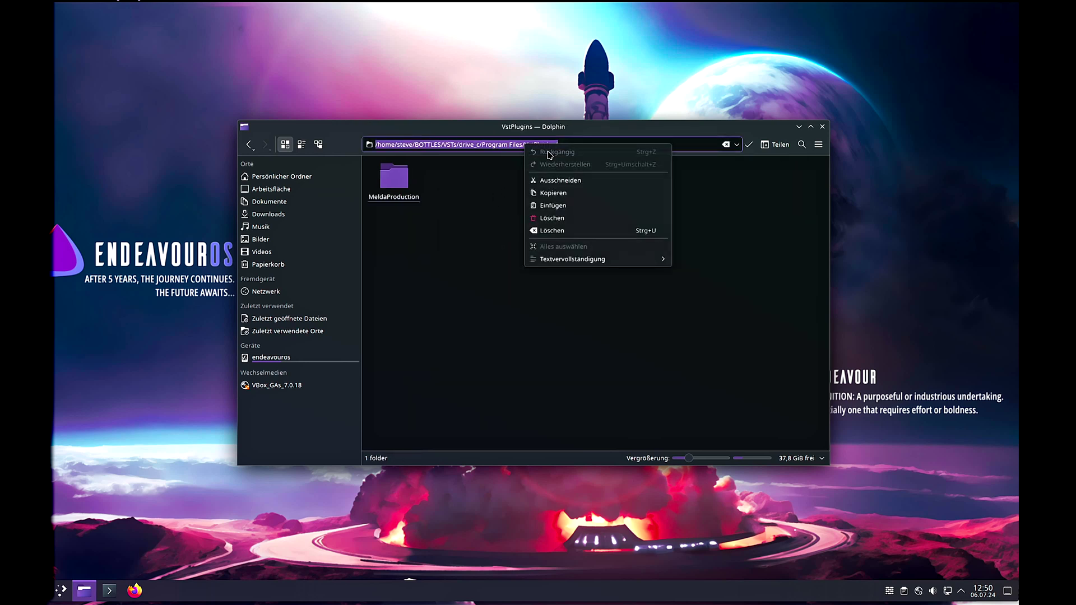
left_click(549, 190)
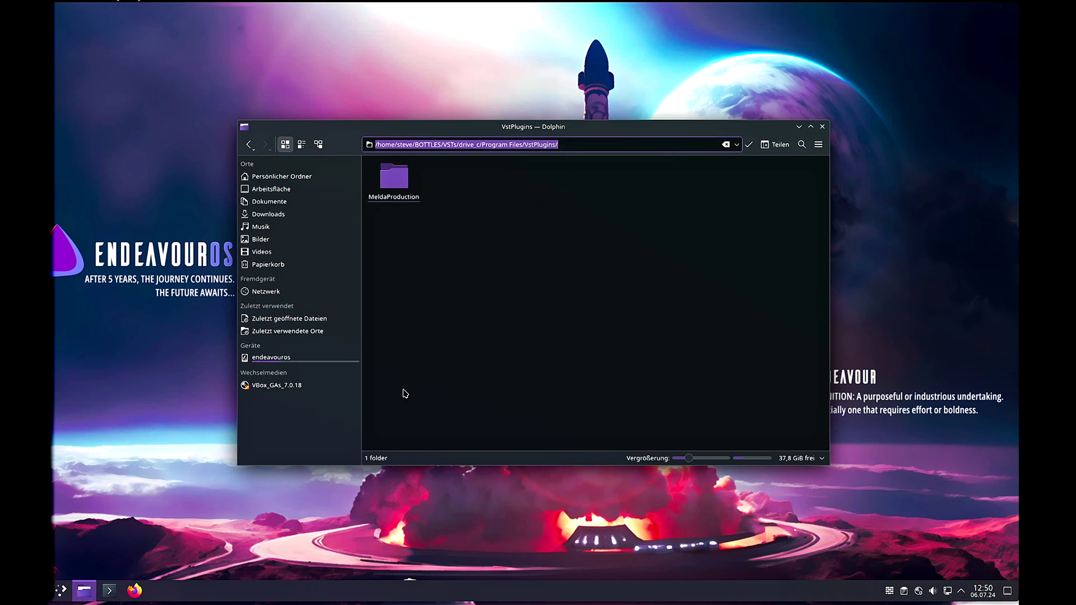
left_click(109, 590)
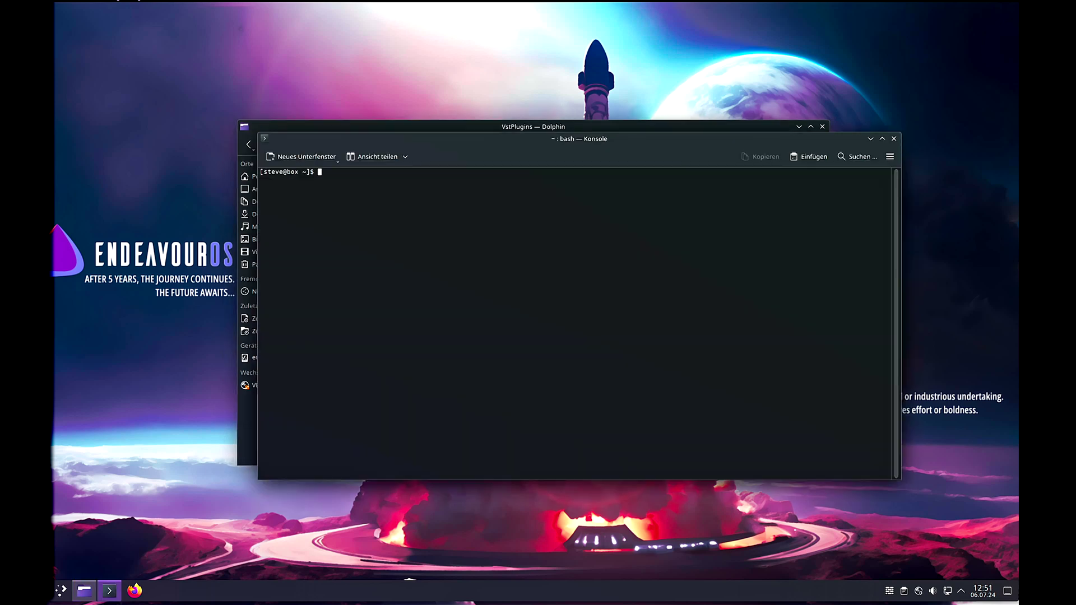
- Run yabridgectl add with the pasted, quoted VstPlugins folder path
key("ctrl+plus")
key("ctrl+plus")
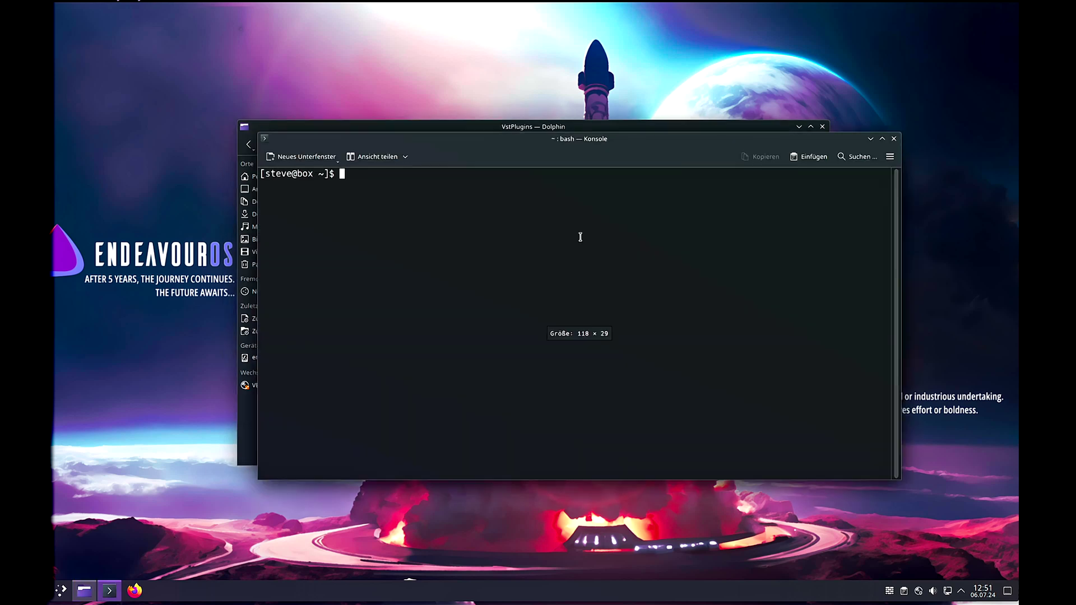
type("yabridgectl add \"")
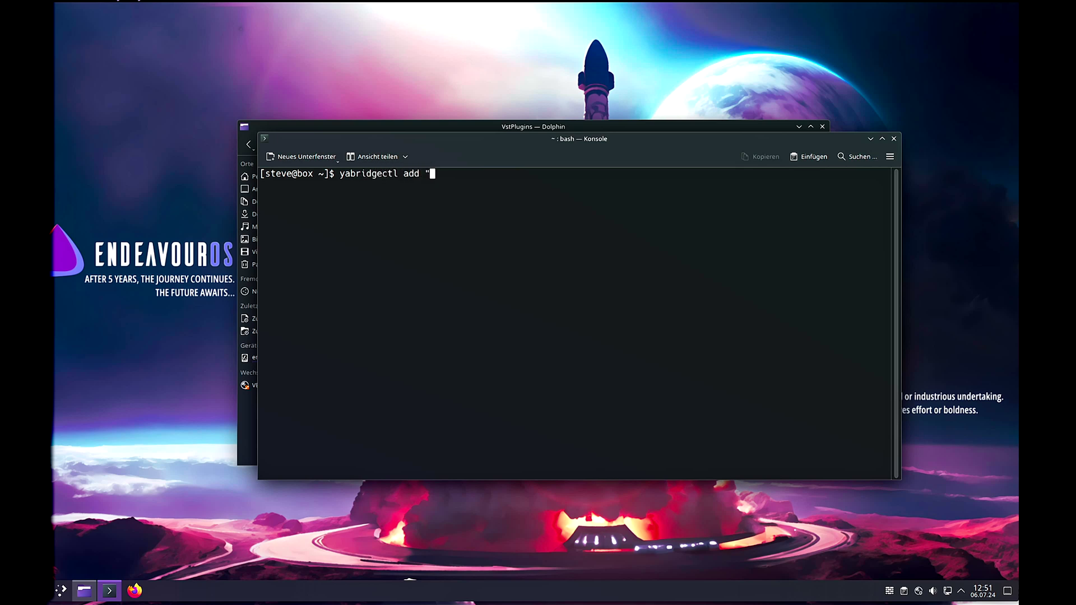
key("ctrl+shift+v")
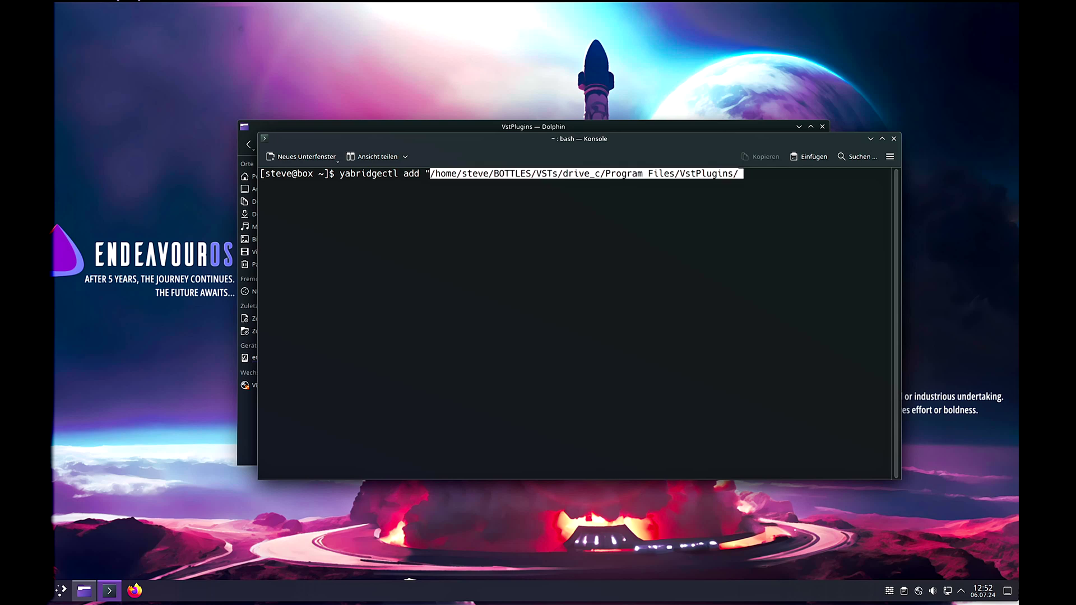
type("\"")
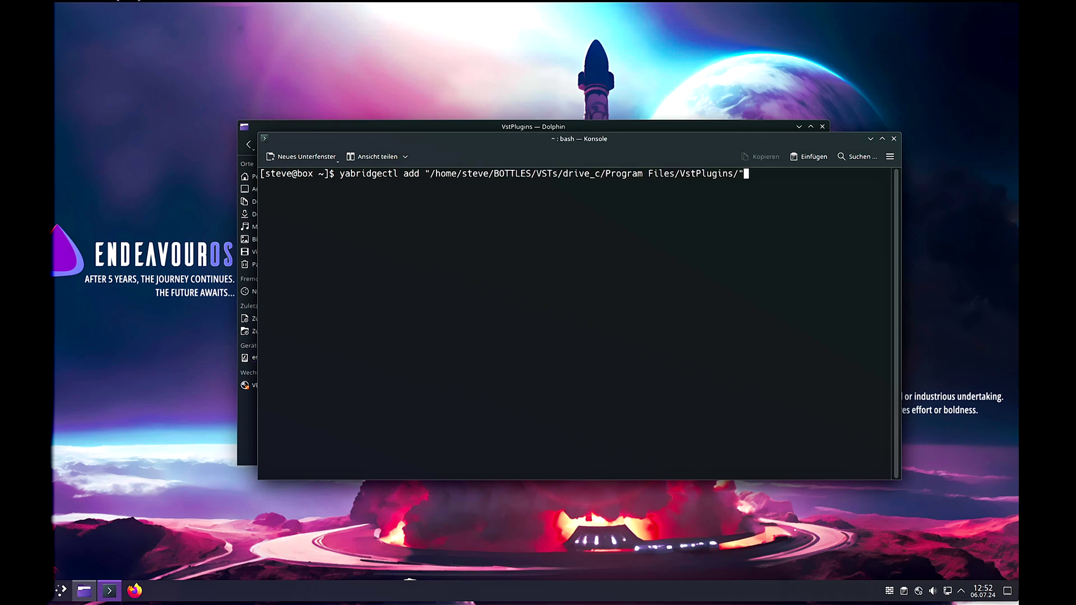
key("Return")
- Run yabridgectl list to confirm the registered folder
type("yabridgectl list")
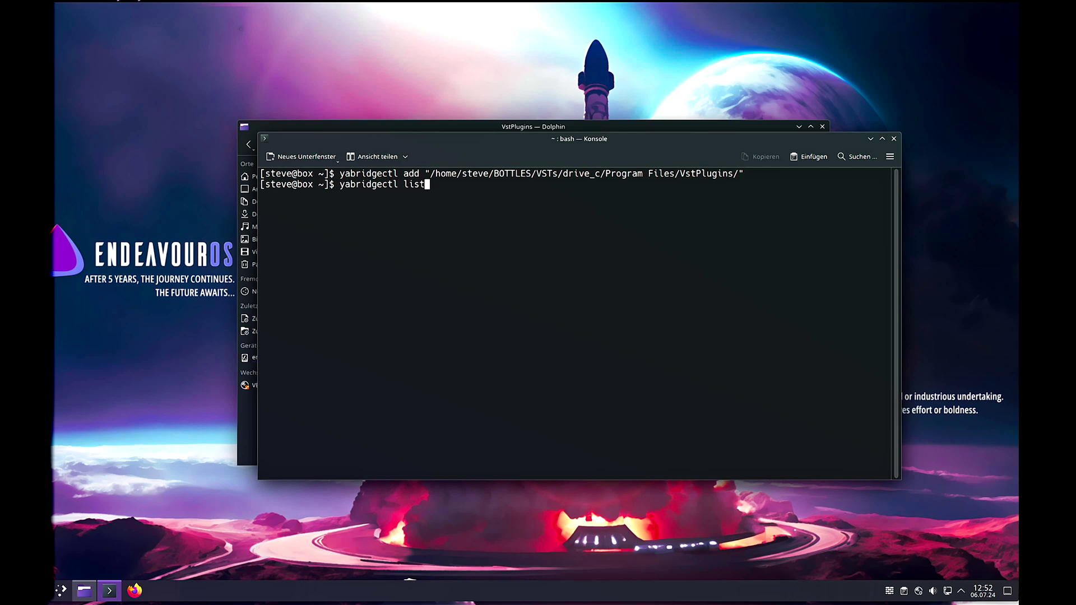
key("Return")
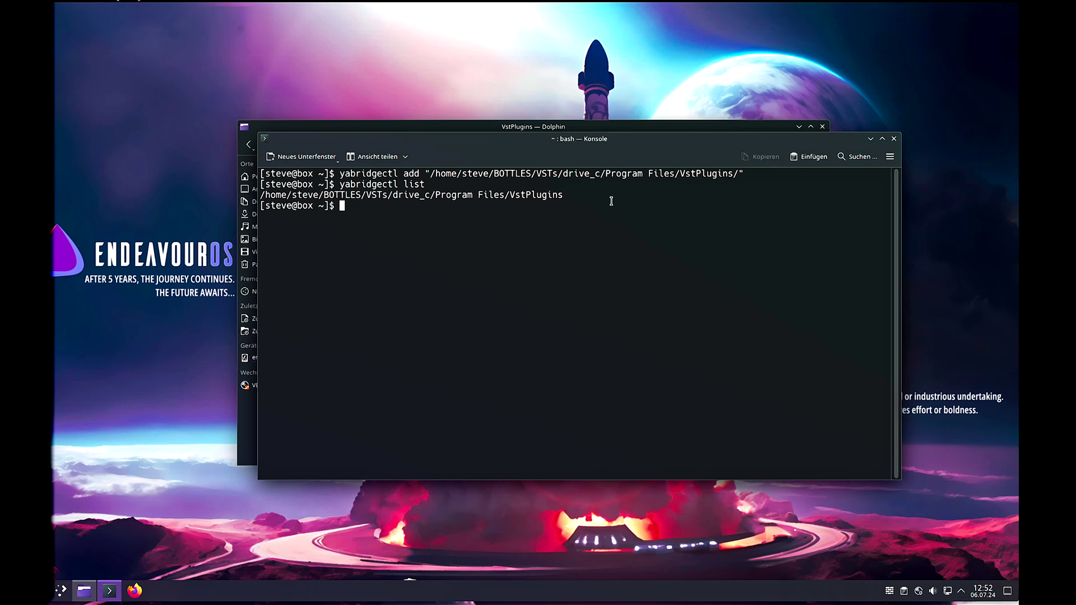
left_click(498, 128)
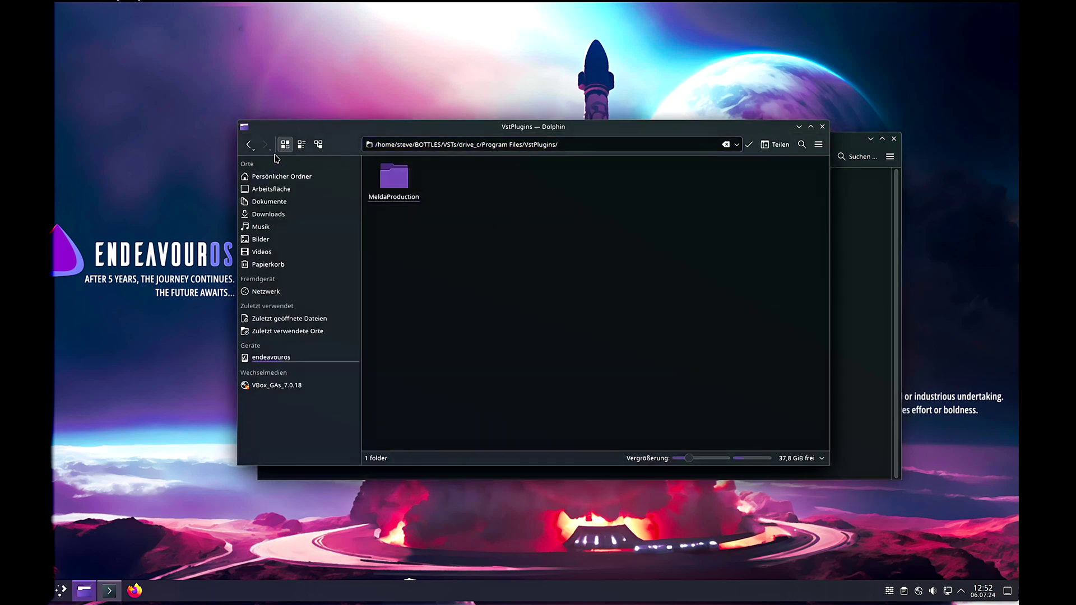
- Open the bottle's Program Files/Steinberg/VstPlugins folder
left_click(248, 144)
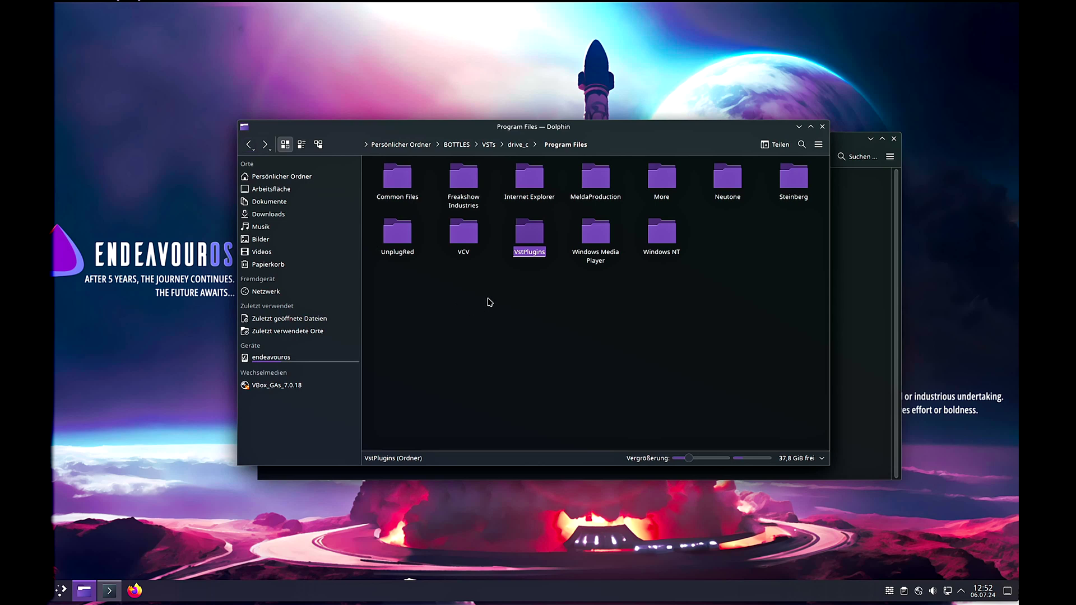
double_click(789, 179)
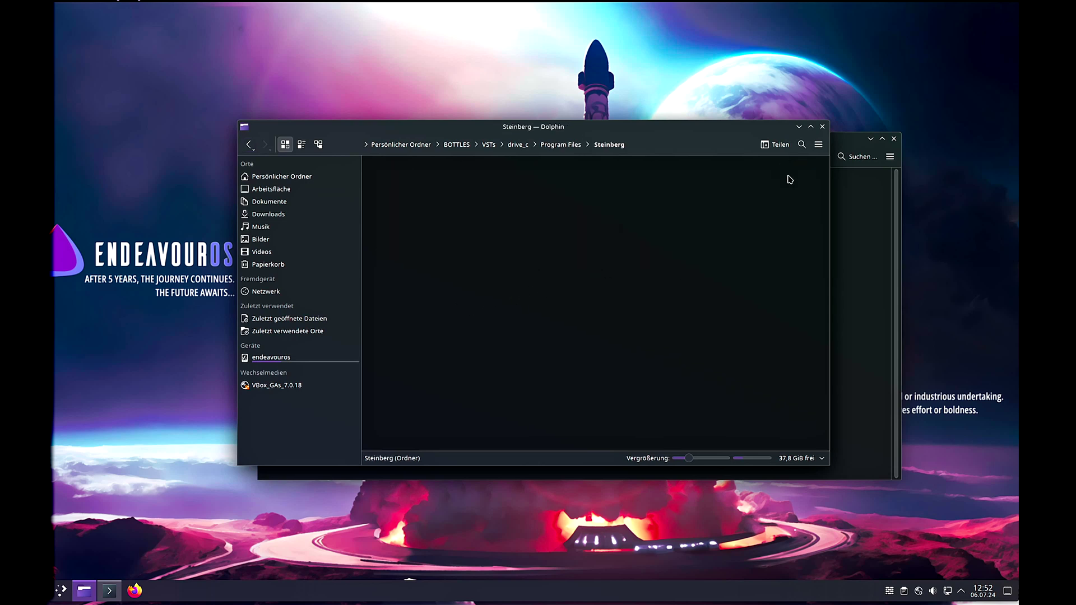
double_click(393, 177)
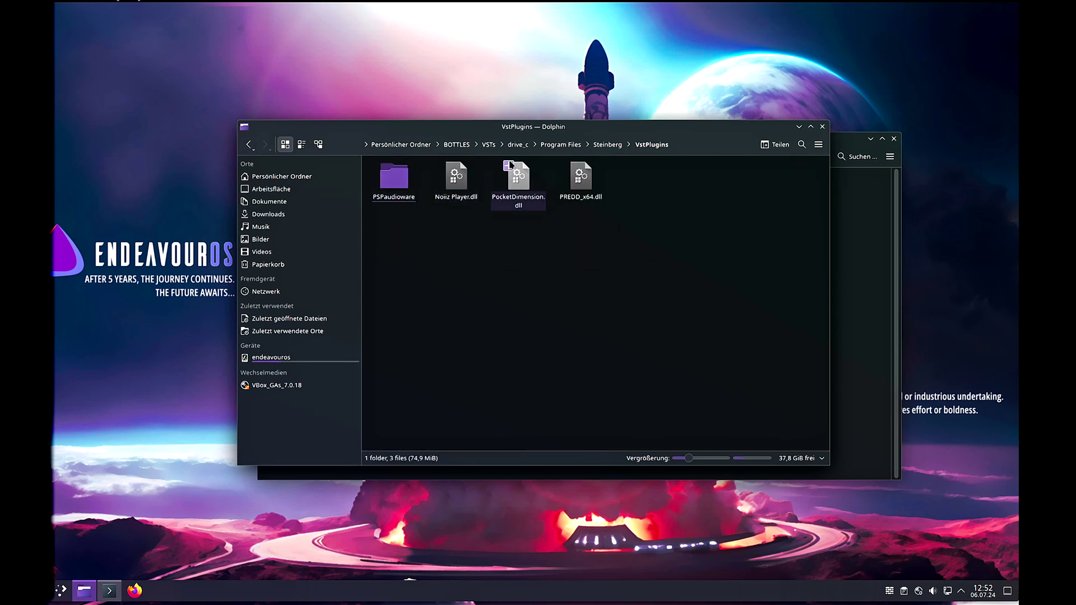
left_click(598, 147)
left_click(569, 146)
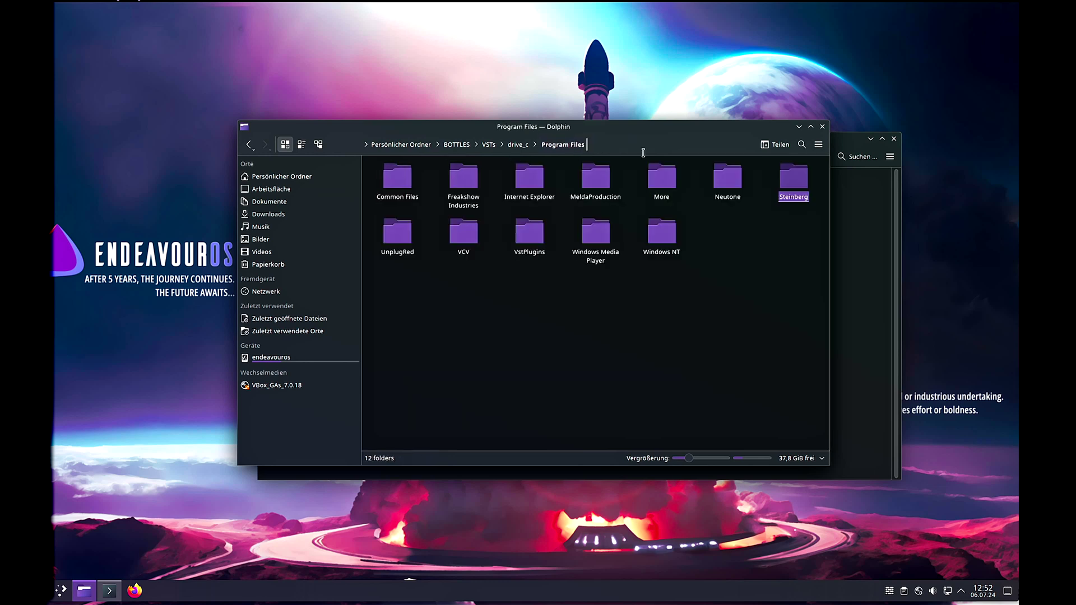
double_click(793, 178)
double_click(394, 177)
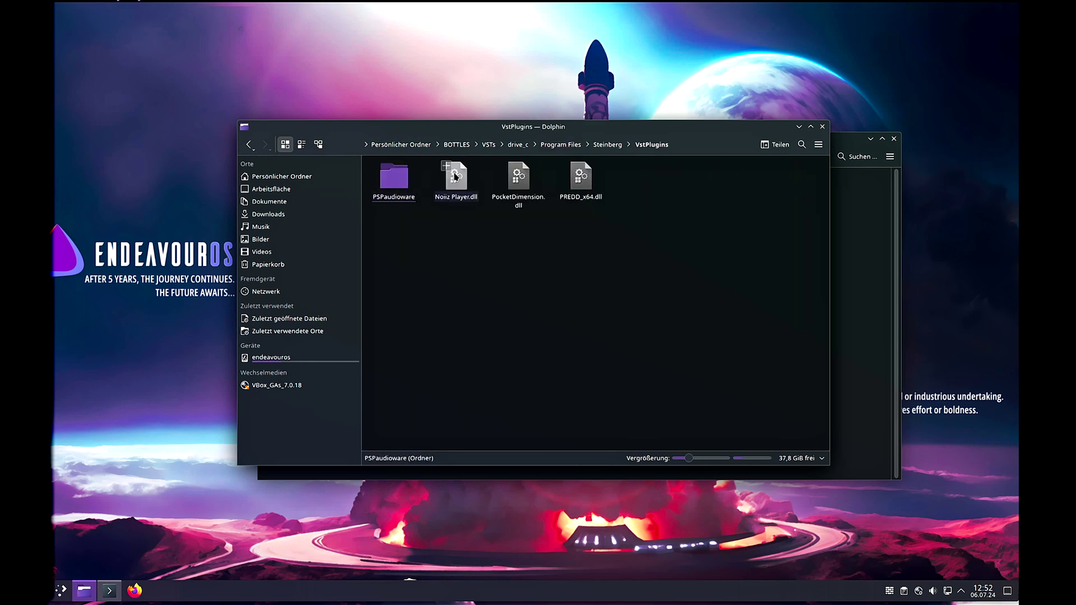
- Copy the Steinberg VstPlugins folder path from the location bar
left_click(675, 148)
key("ctrl+a")
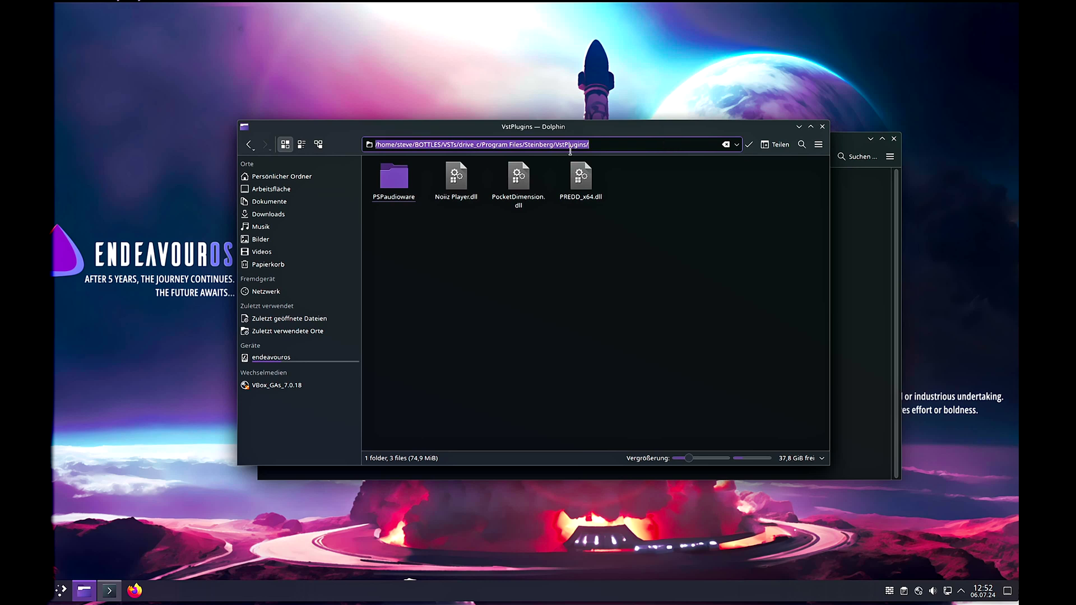
right_click(549, 146)
left_click(569, 195)
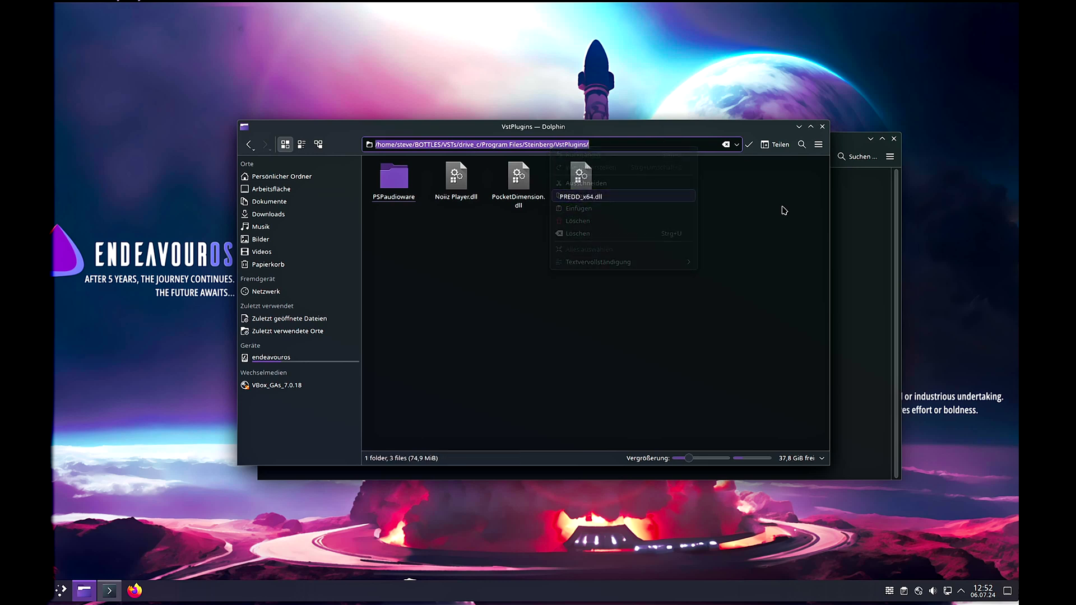
- In Konsole, run yabridgectl add with the quoted Steinberg VstPlugins path
key("alt+Tab")
left_click(442, 269)
type("y")
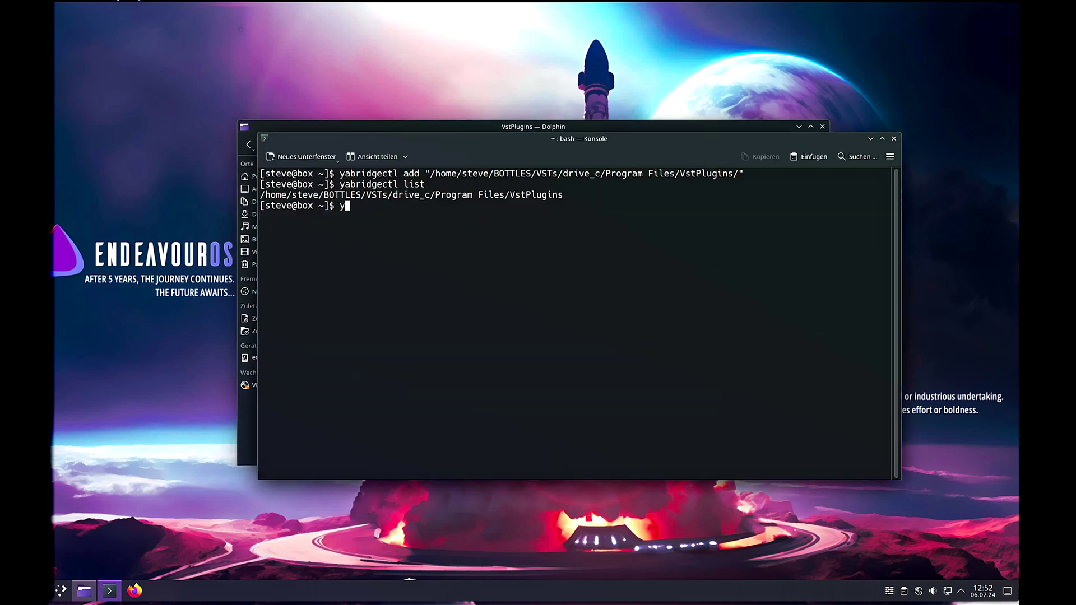
type("abridgectl add \"")
key("ctrl+shift+v")
type("\"")
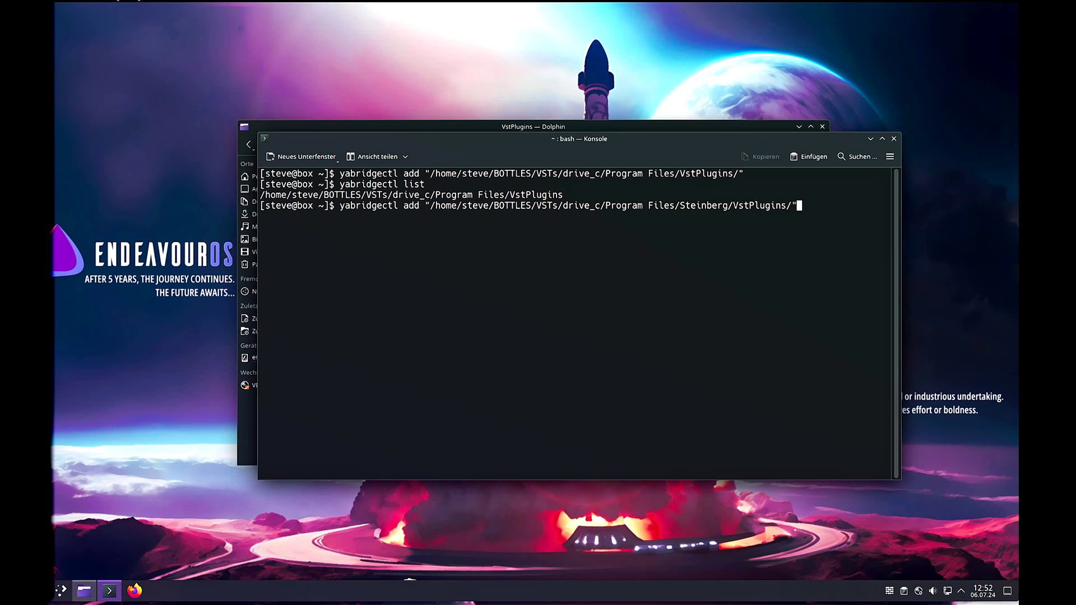
key("Return")
left_click(534, 127)
- Open Program Files/Common Files/VST3 and copy its folder path
left_click(249, 145)
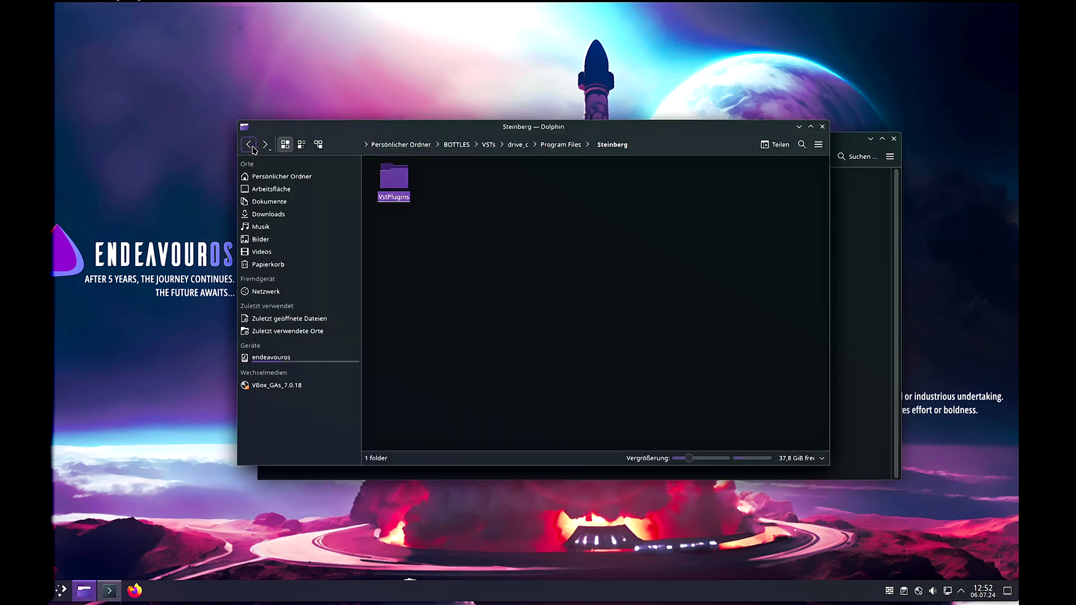
left_click(561, 147)
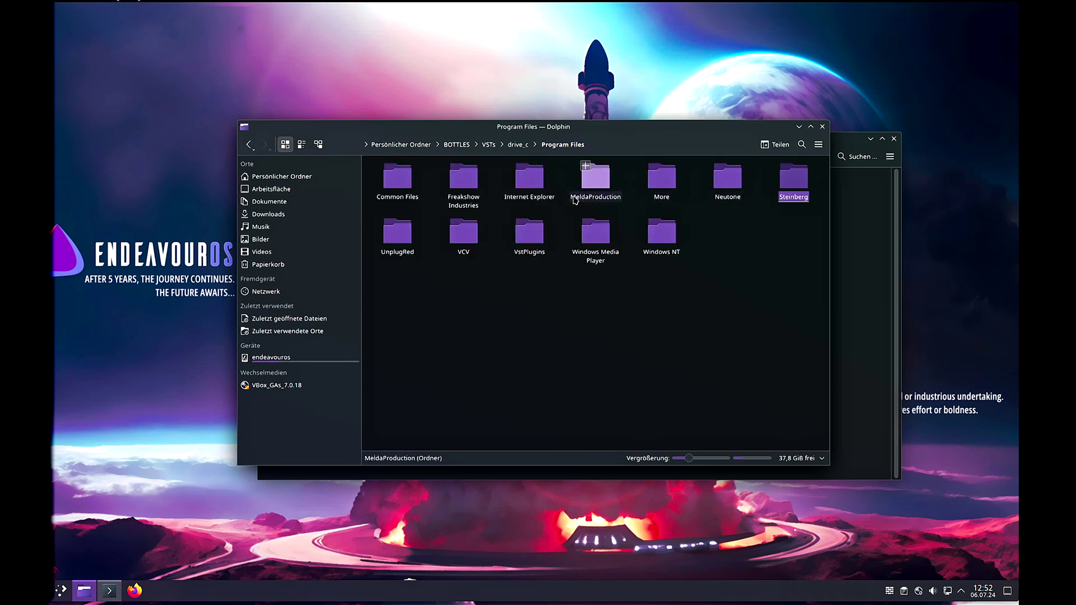
left_click(403, 185)
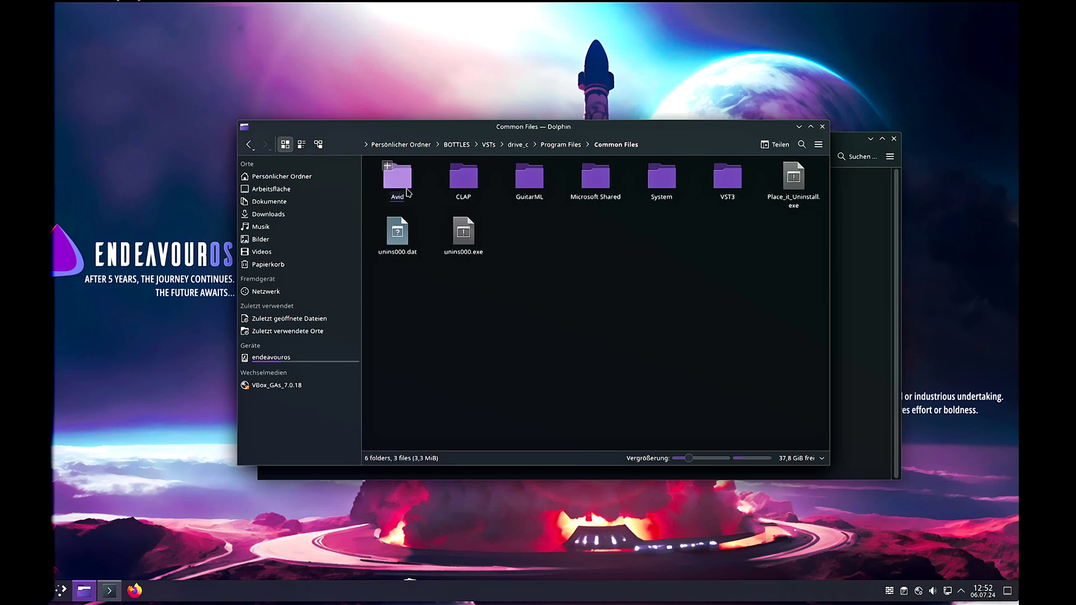
left_click(728, 175)
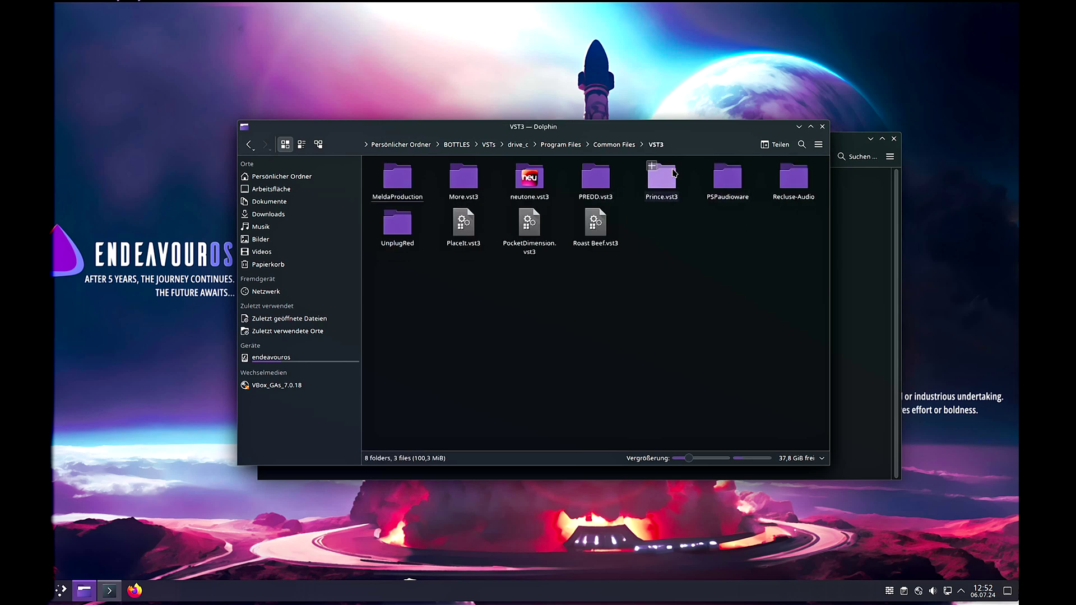
left_click(677, 147)
triple_click(669, 144)
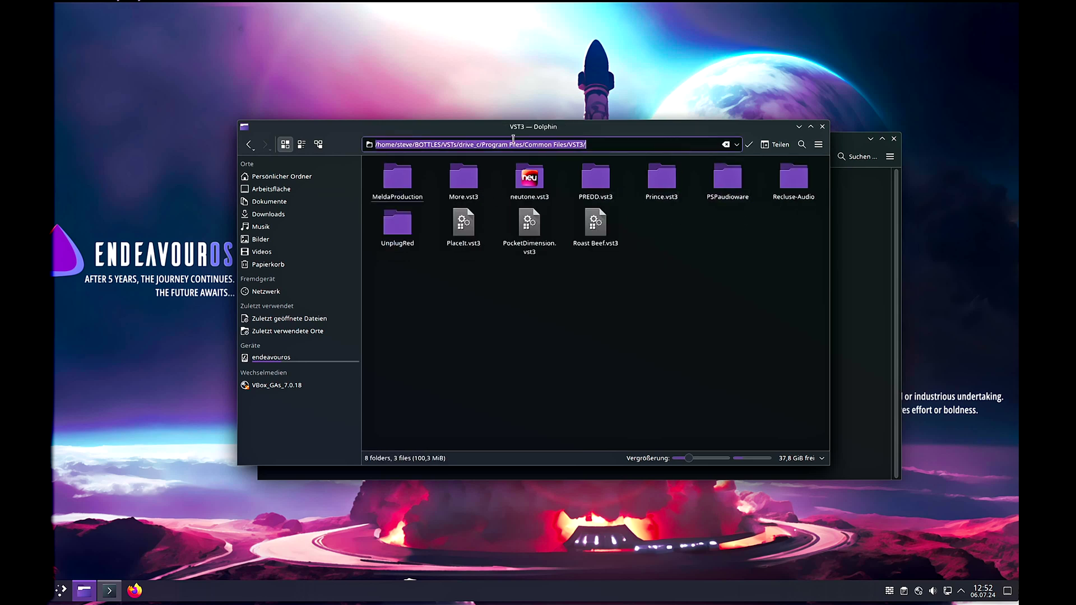
right_click(503, 144)
left_click(521, 189)
- Register the VST3 folder with yabridgectl add and the pasted quoted path
left_click(834, 241)
type("yabr")
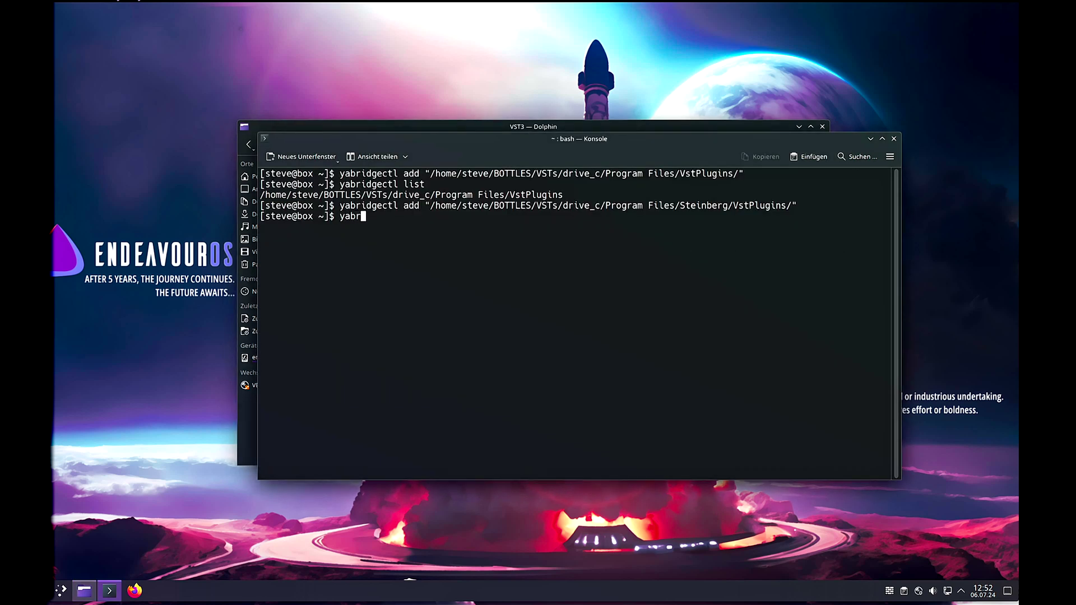
type("idgectl add \"")
key("ctrl+shift+v")
type("\"")
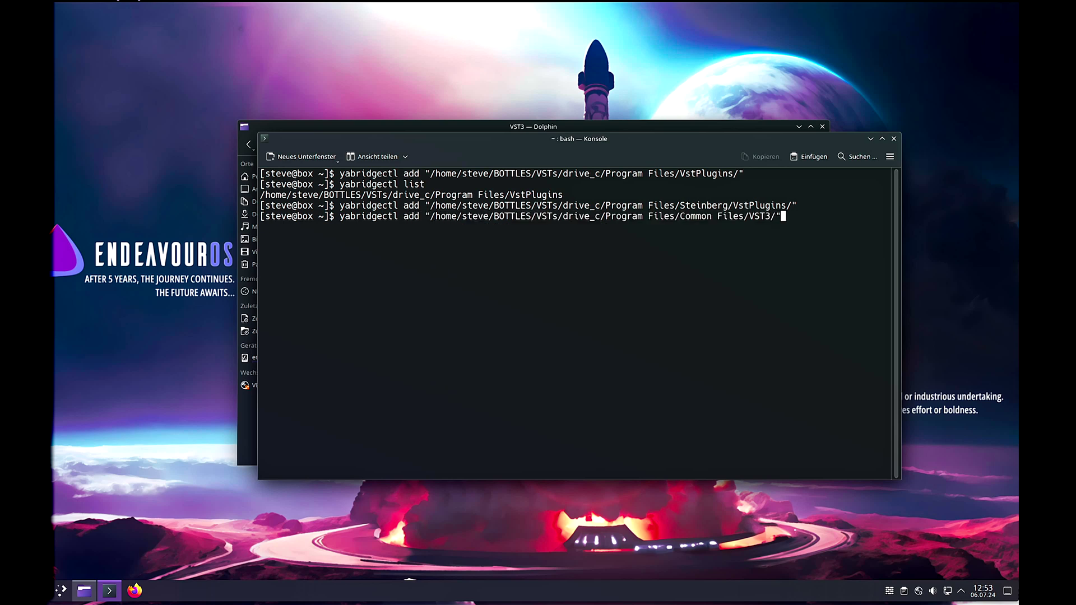
key("Return")
left_click(643, 122)
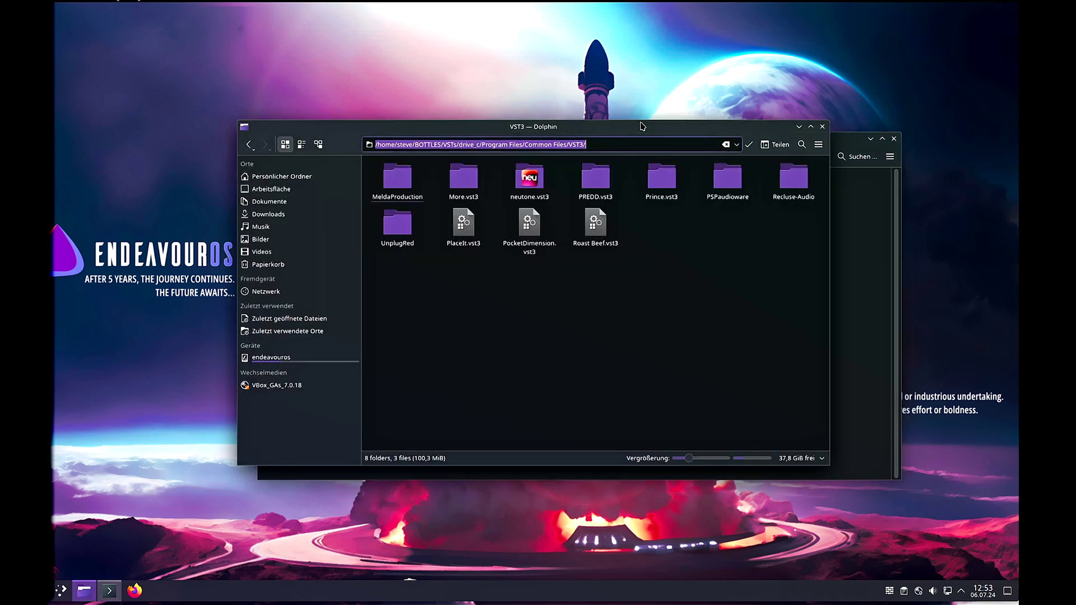
- Copy the Common Files/CLAP path and register it with yabridgectl add
left_click(250, 147)
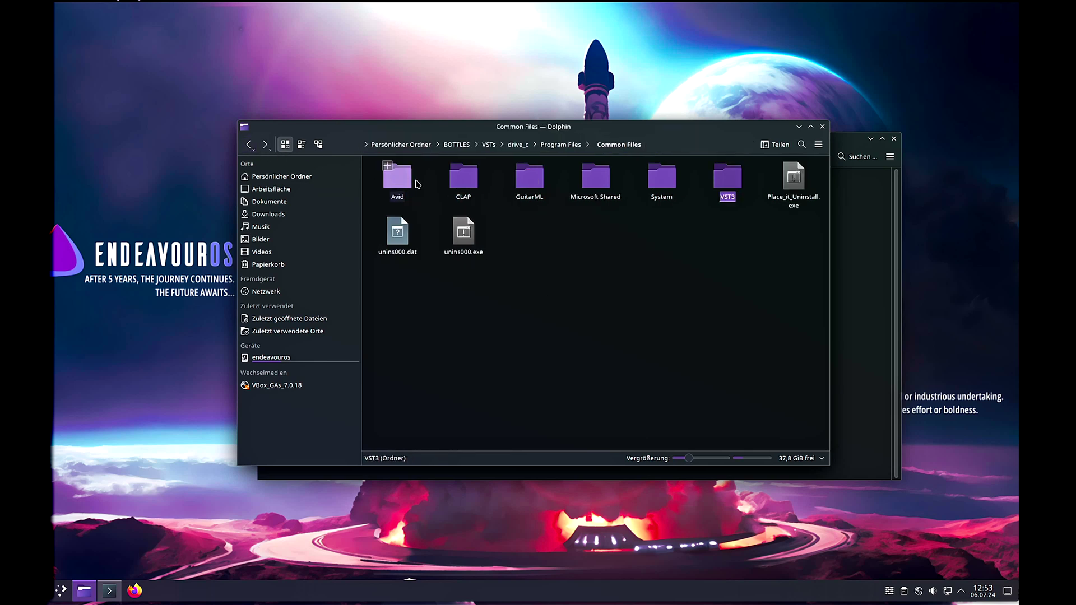
double_click(464, 177)
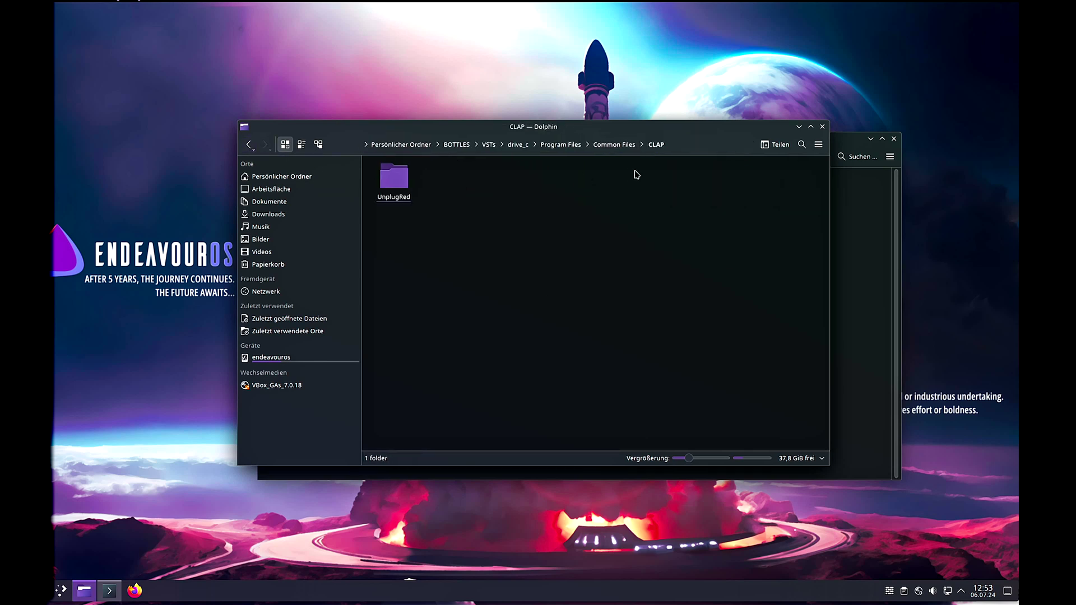
left_click(683, 146)
right_click(515, 147)
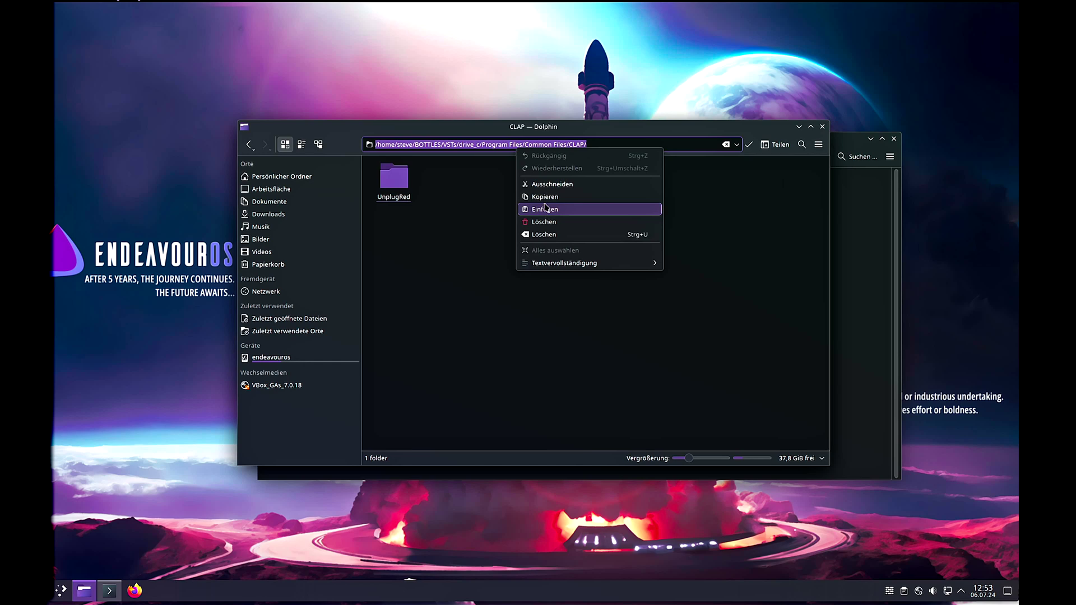
left_click(545, 196)
left_click(799, 127)
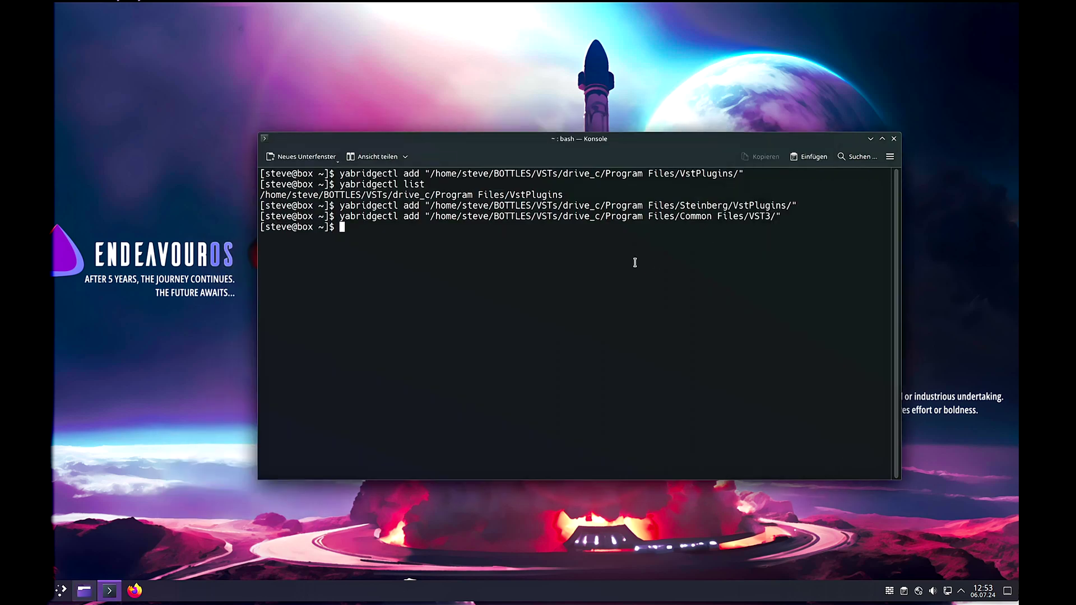
type("yabridgectl add \"")
key("ctrl+shift+v")
type("\"")
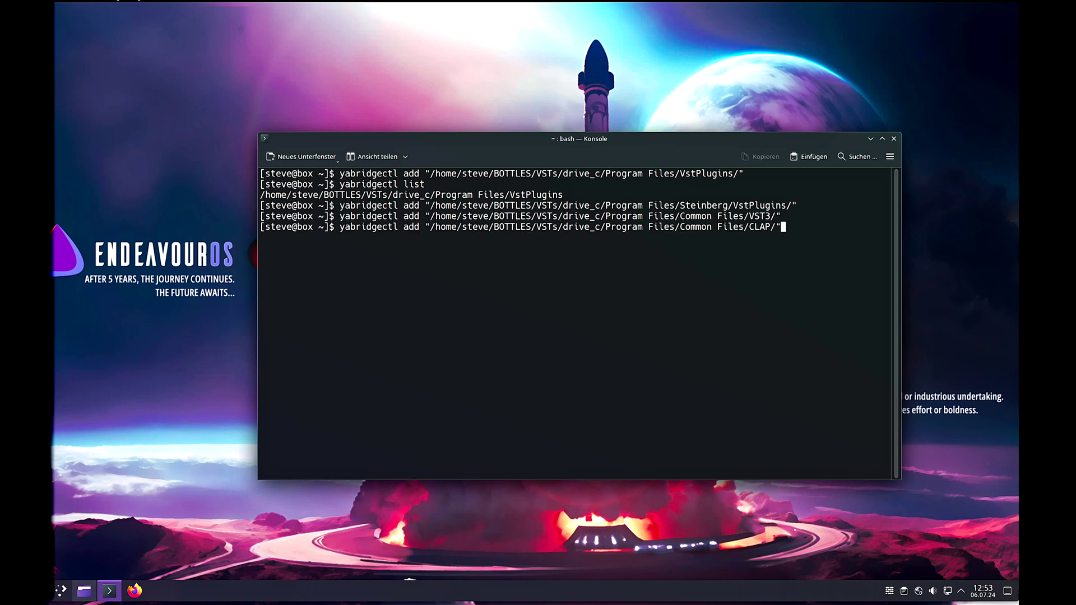
key("Return")
- Clear the terminal and run yabridgectl list to show all four folders
type("clear")
key("Return")
type("ya")
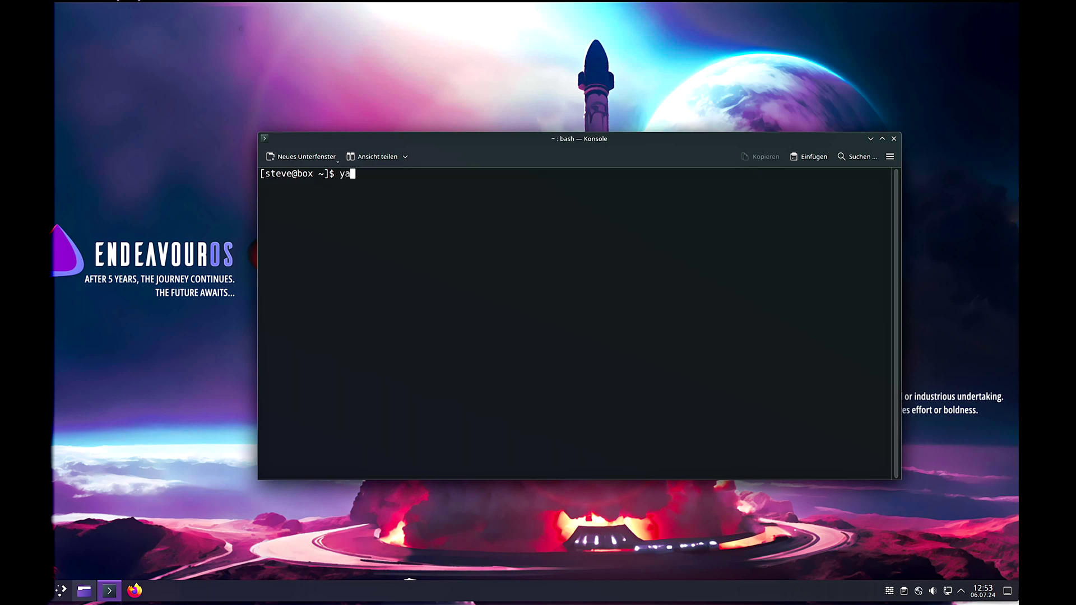
type("bridgectl list")
key("Return")
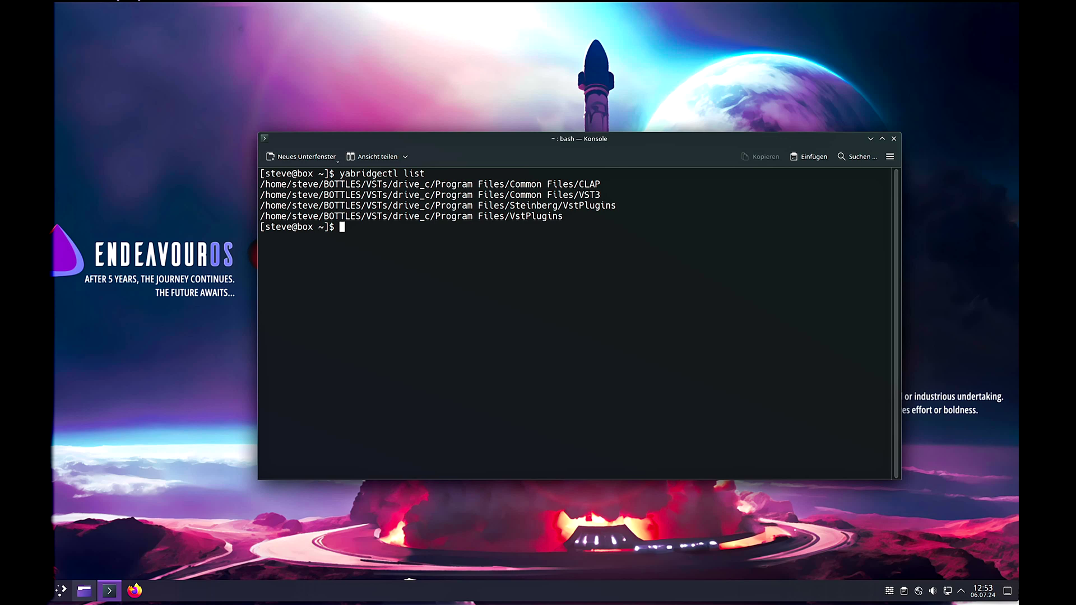
- In a new Konsole tab, install REAPER with sudo pacman -S reaper, authenticating and confirming
left_click(289, 157)
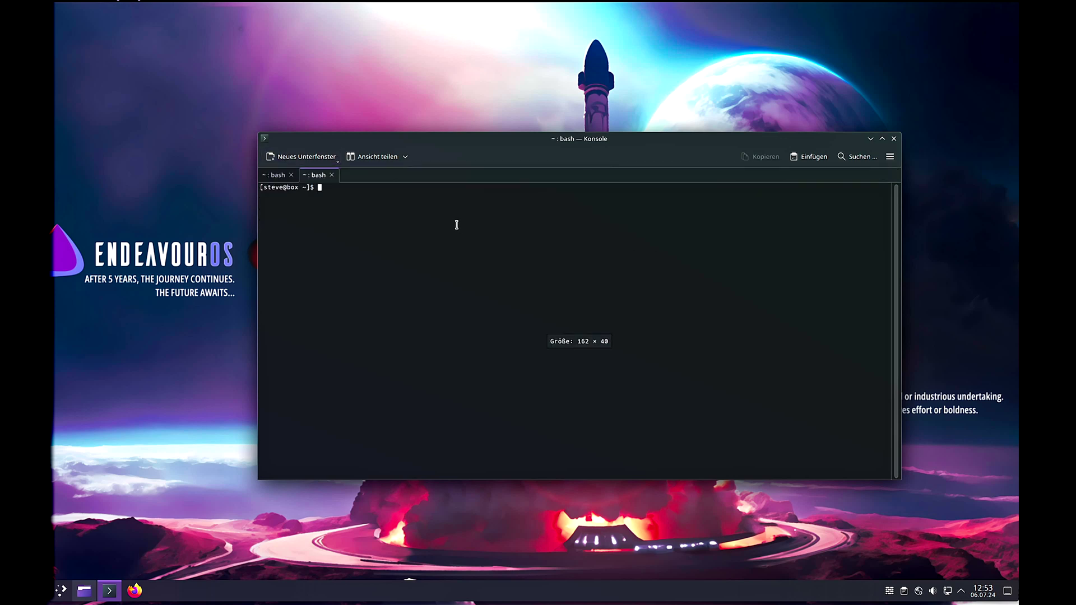
key("ctrl+plus")
key("ctrl+plus")
key("ctrl+plus")
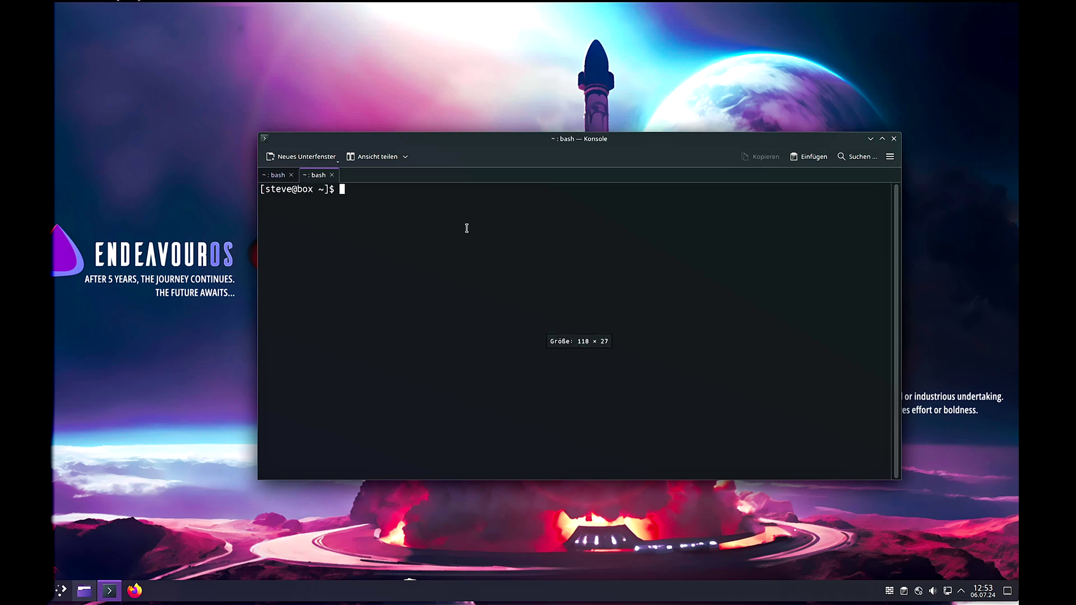
type("sudo pacman ")
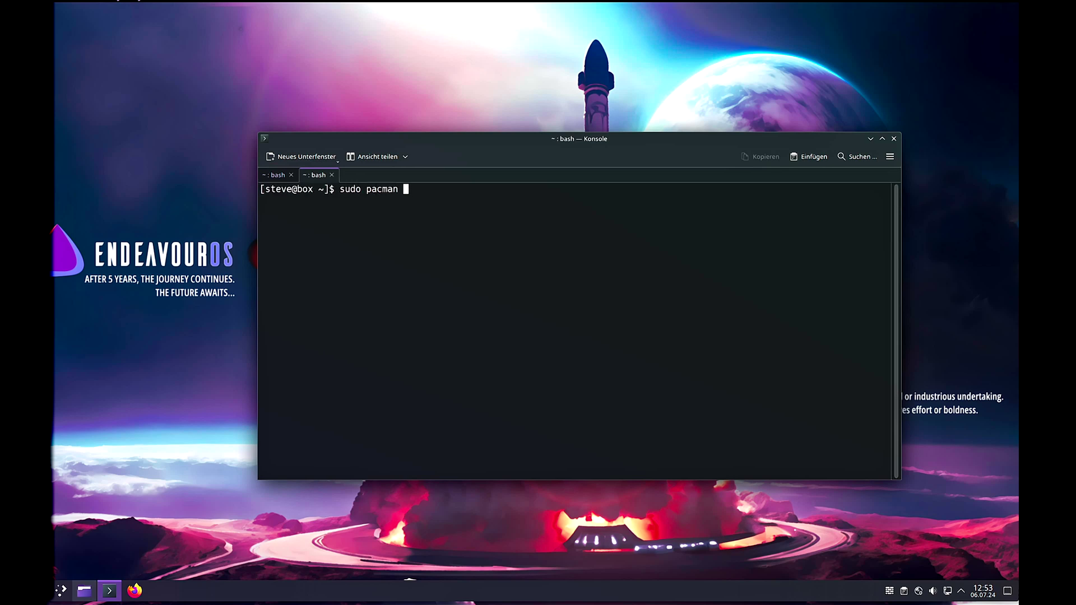
type("-S reaper")
key("Return")
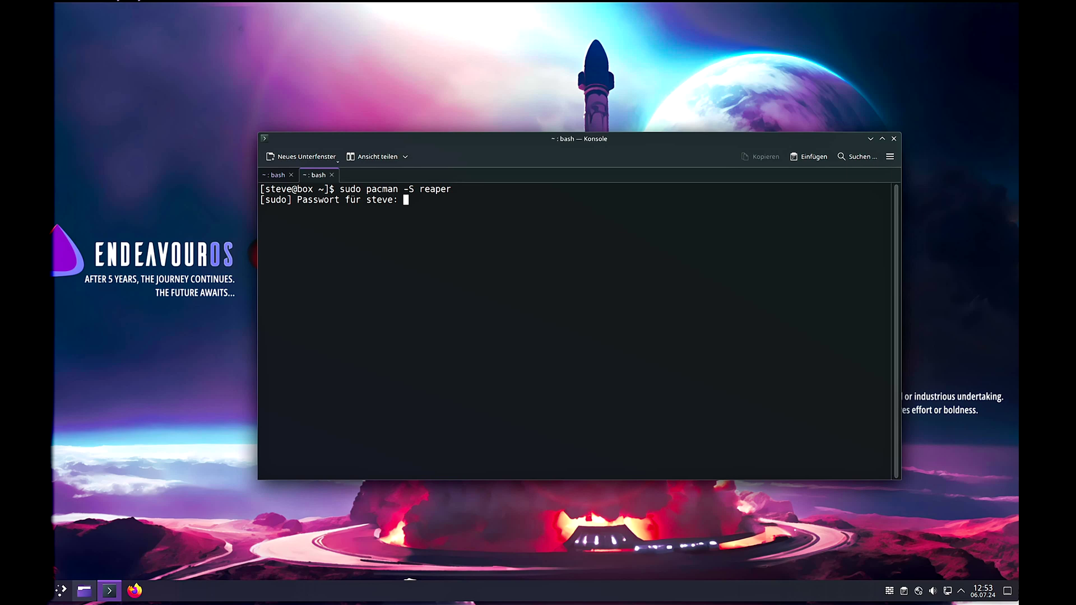
key("Return")
key("Return")
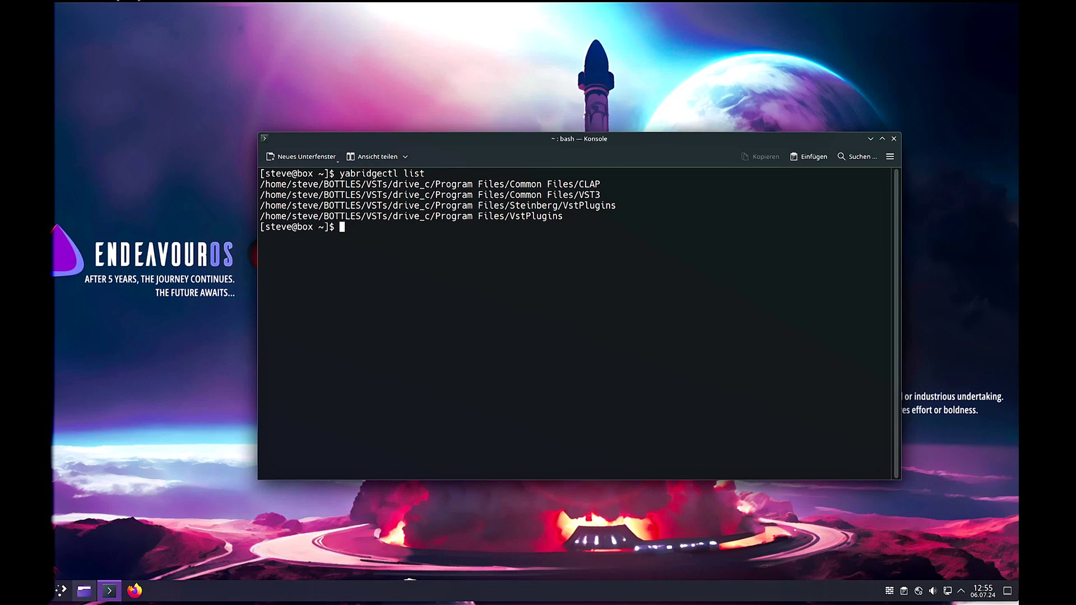
left_click(63, 591)
- Launch REAPER with the 'reape' search and add a new track to the project
type("reape")
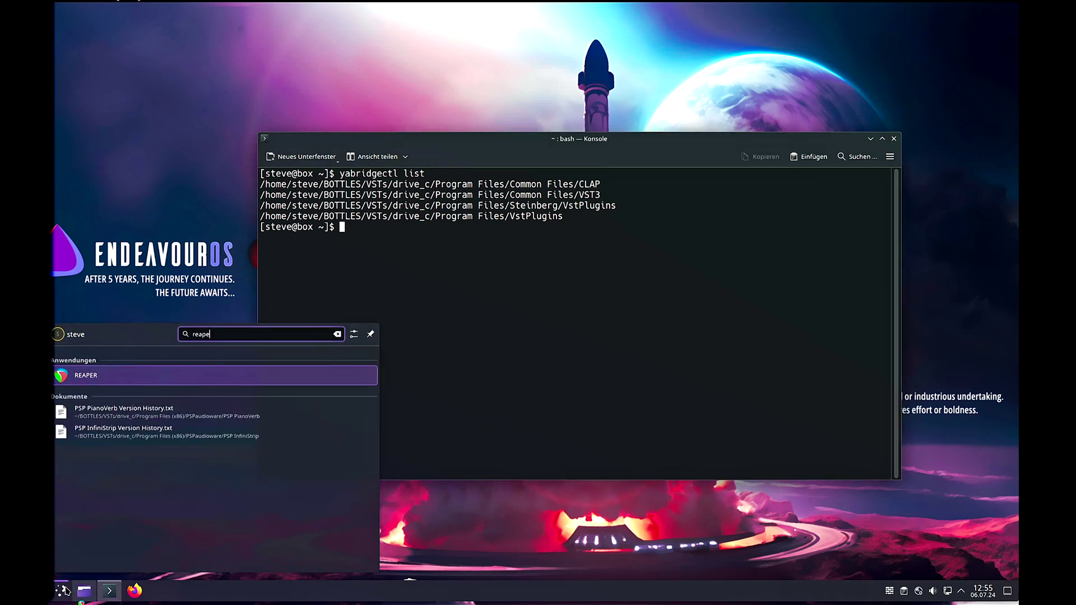
key("Return")
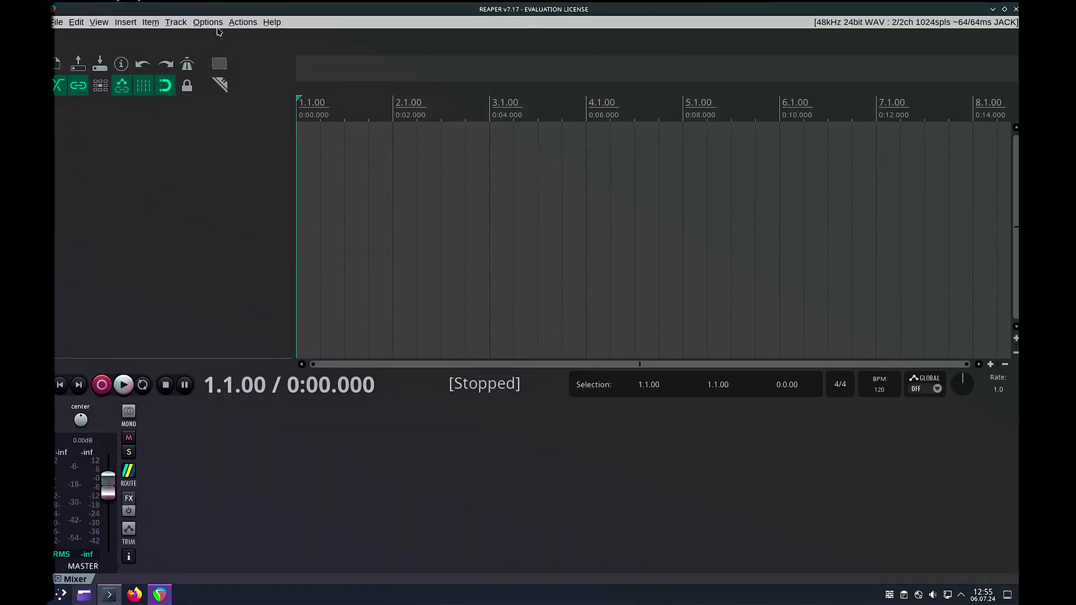
double_click(178, 157)
- Add /usr/ to REAPER's VST plug-in paths so they read ~/.vst;~/.vst3;/usr/, and save the preferences
left_click(218, 24)
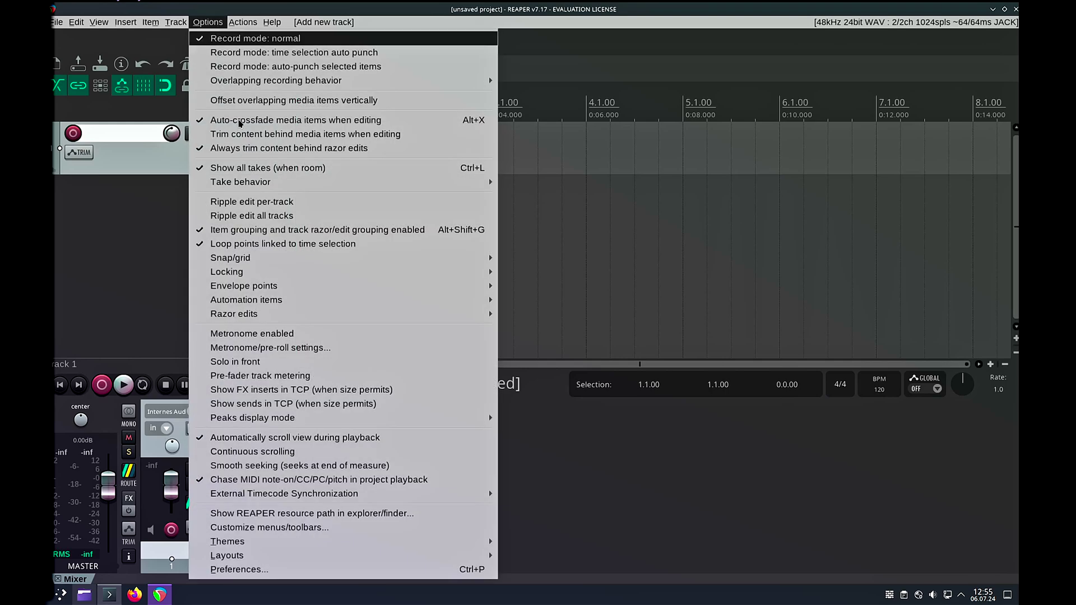
left_click(344, 572)
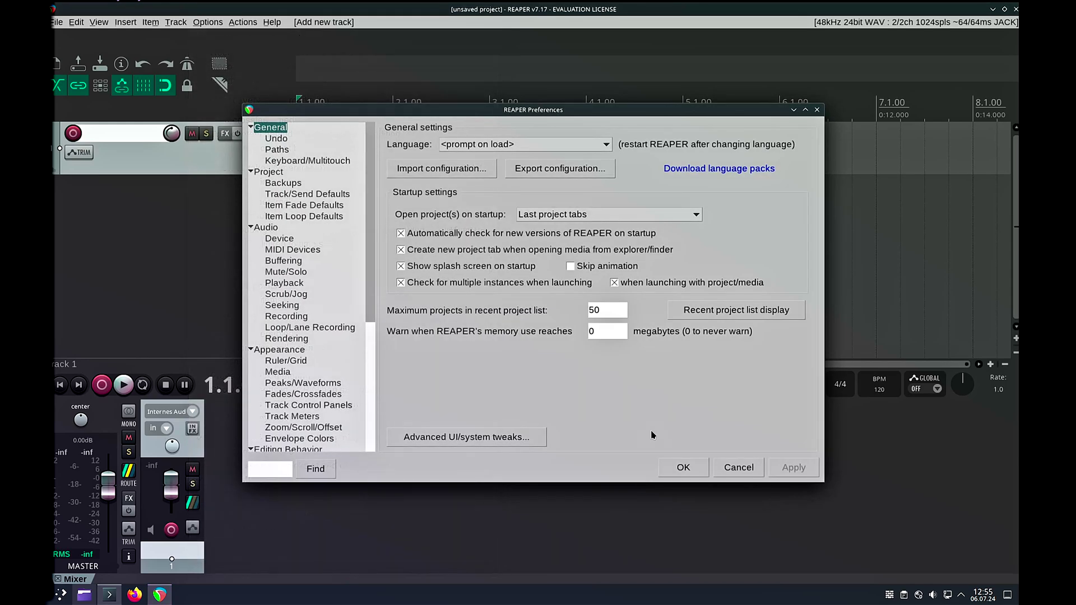
scroll(315, 369, "down", 8)
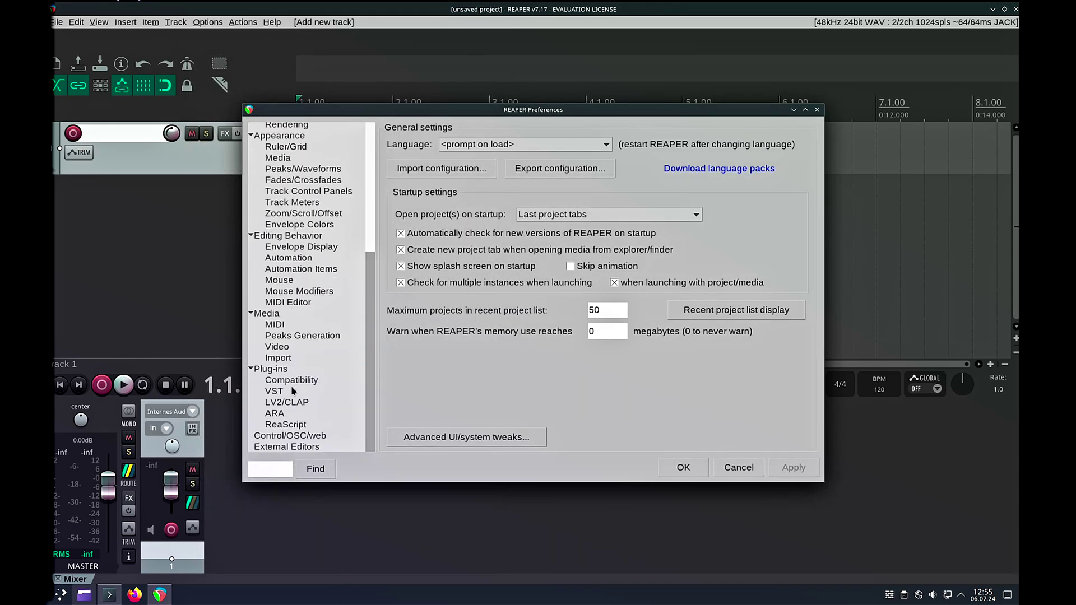
left_click(274, 391)
left_click(754, 193)
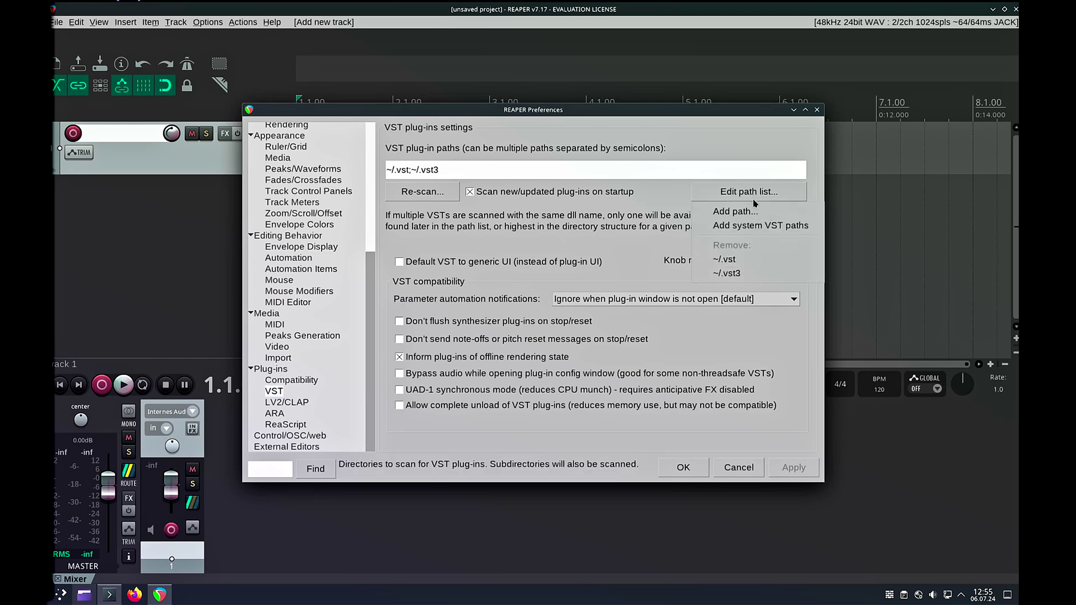
left_click(749, 212)
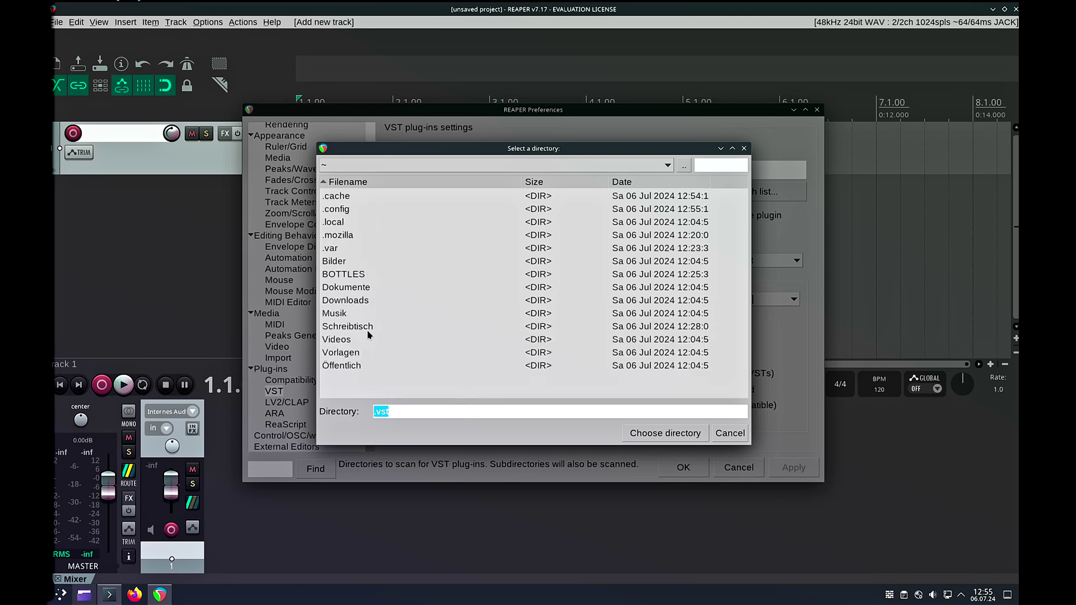
left_click(667, 166)
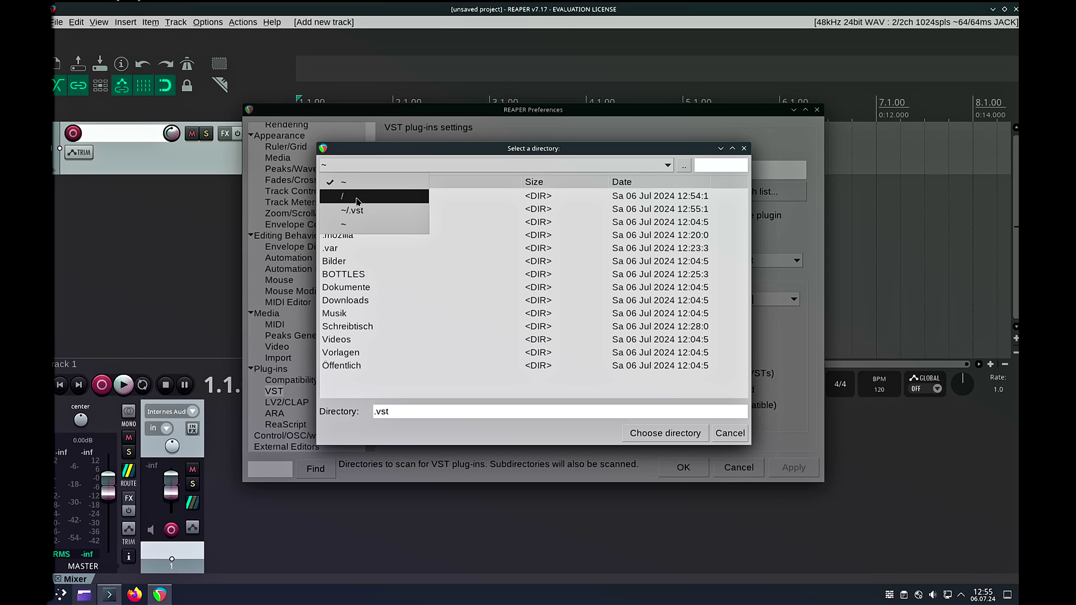
left_click(357, 199)
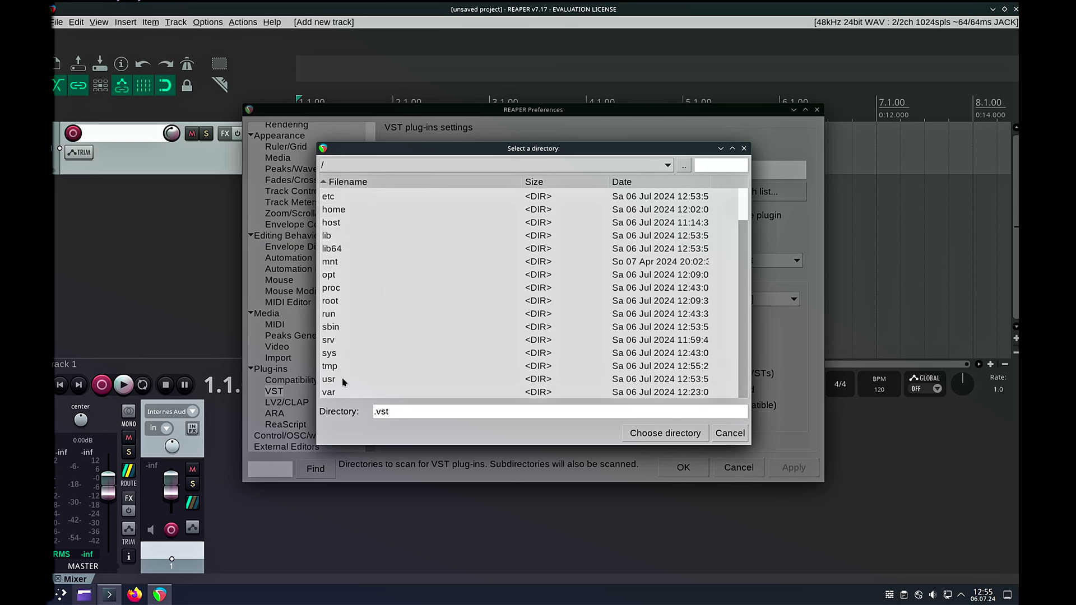
left_click(334, 380)
left_click(692, 436)
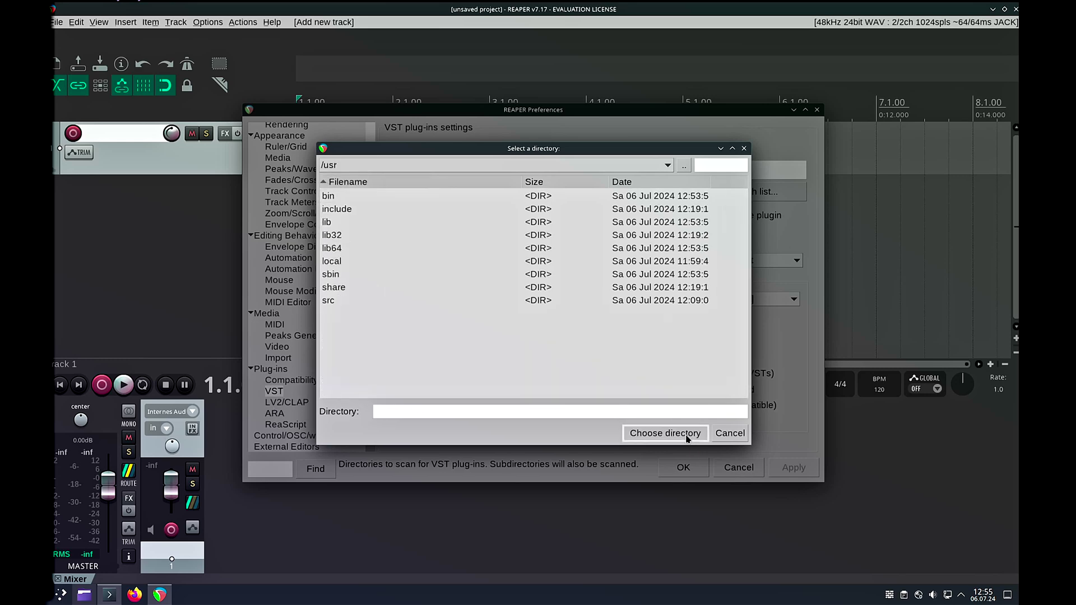
left_click(692, 436)
left_click(683, 468)
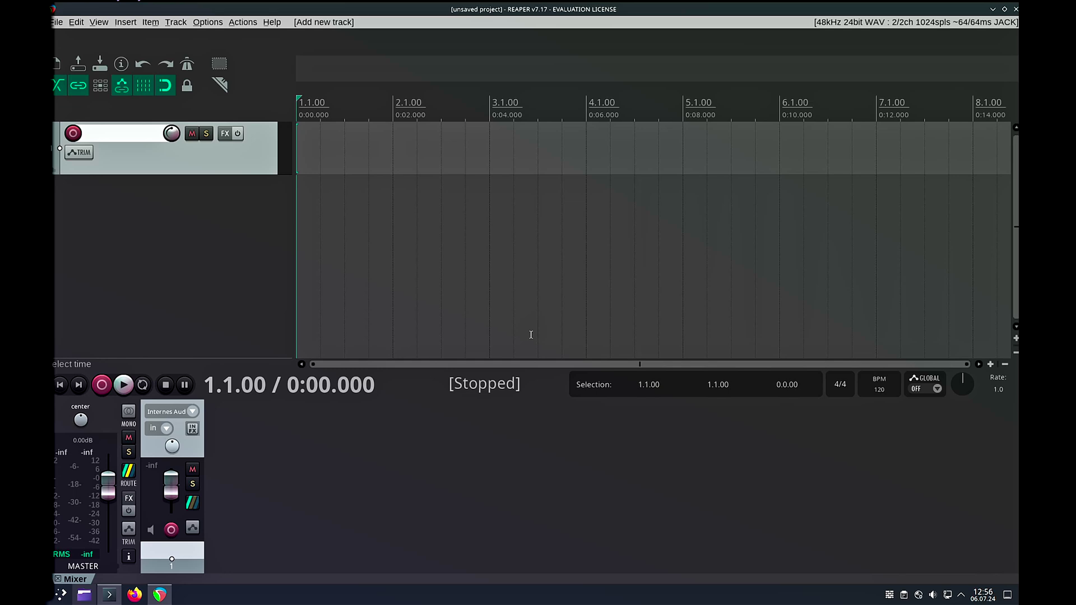
left_click(224, 134)
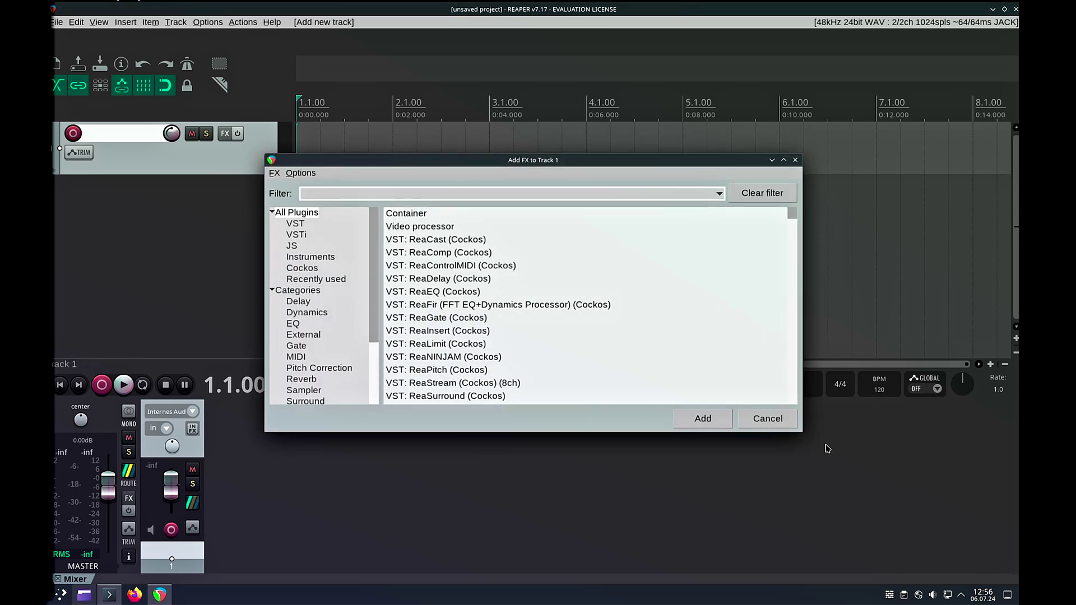
- Enlarge the Add FX browser and review its VSTi, Cockos and Recent plugin categories
left_click_drag(802, 432, 951, 516)
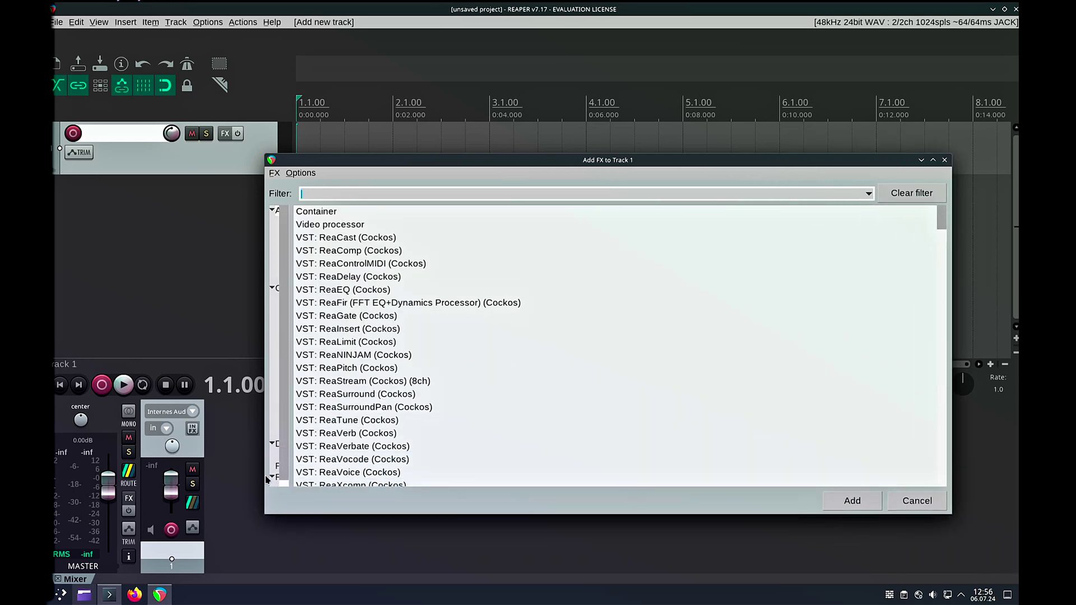
left_click_drag(285, 442, 288, 443)
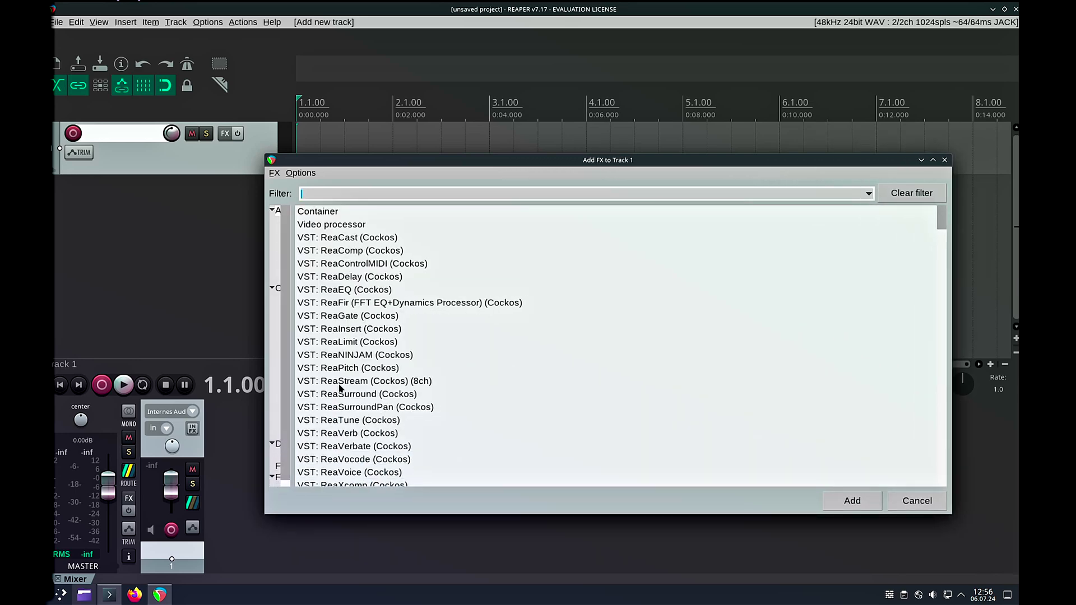
left_click_drag(623, 160, 518, 88)
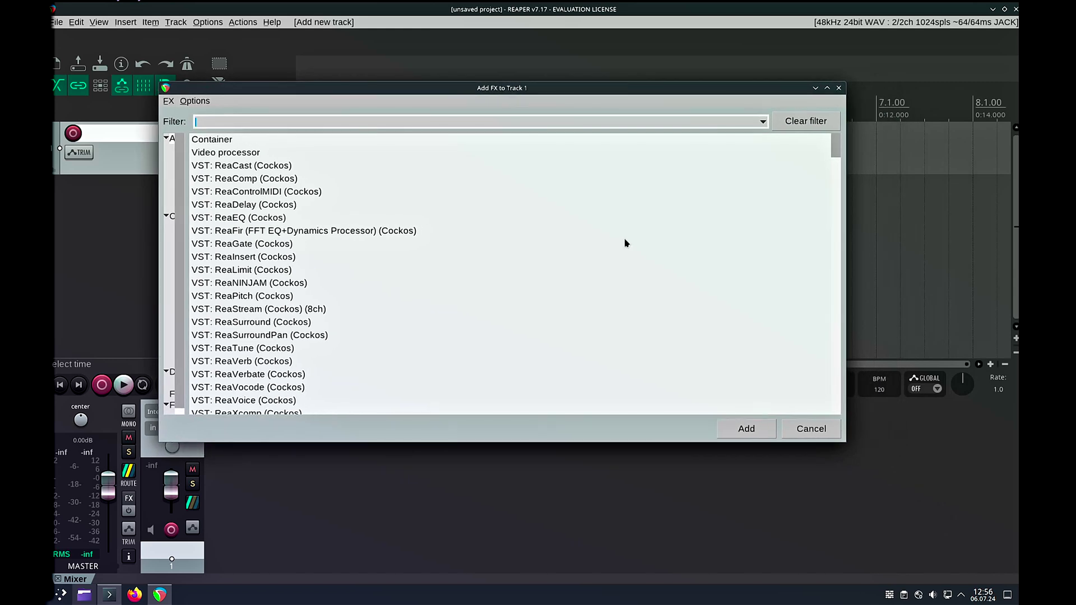
left_click_drag(847, 446, 955, 506)
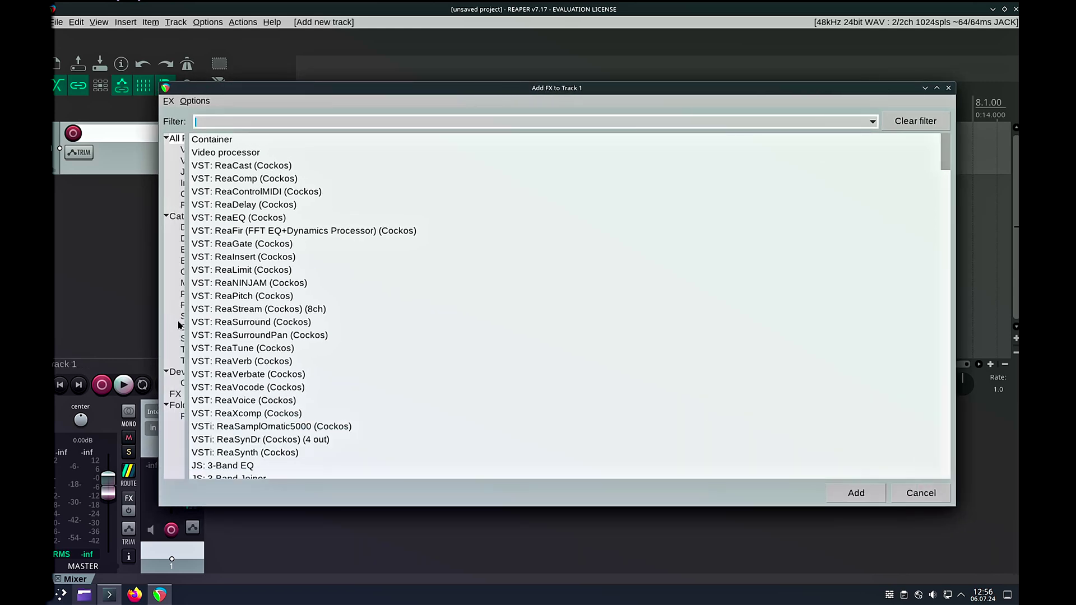
left_click_drag(185, 324, 355, 326)
left_click(212, 161)
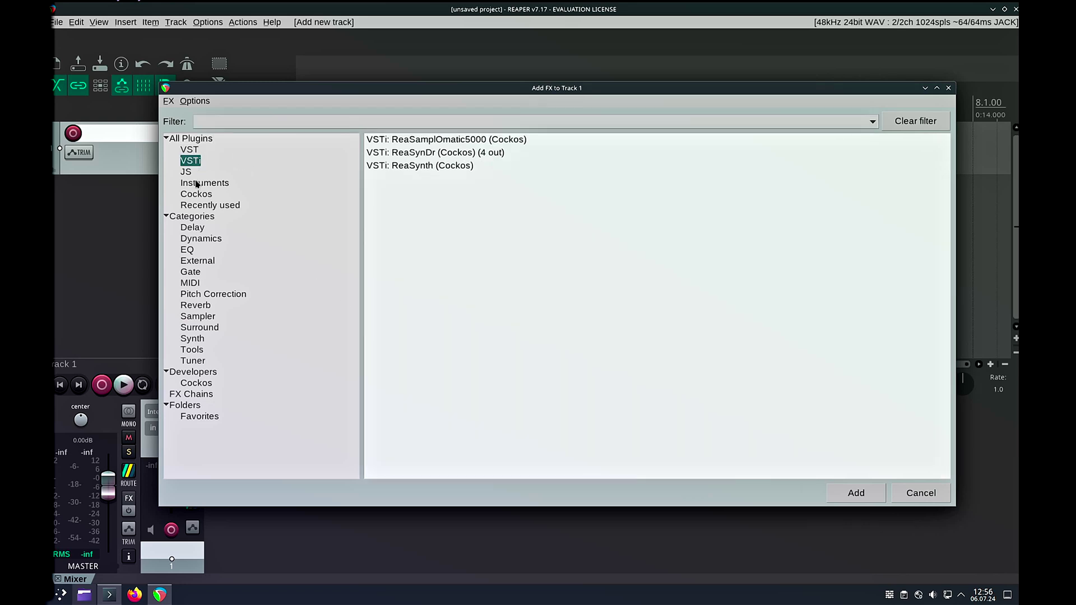
left_click(197, 193)
left_click(203, 206)
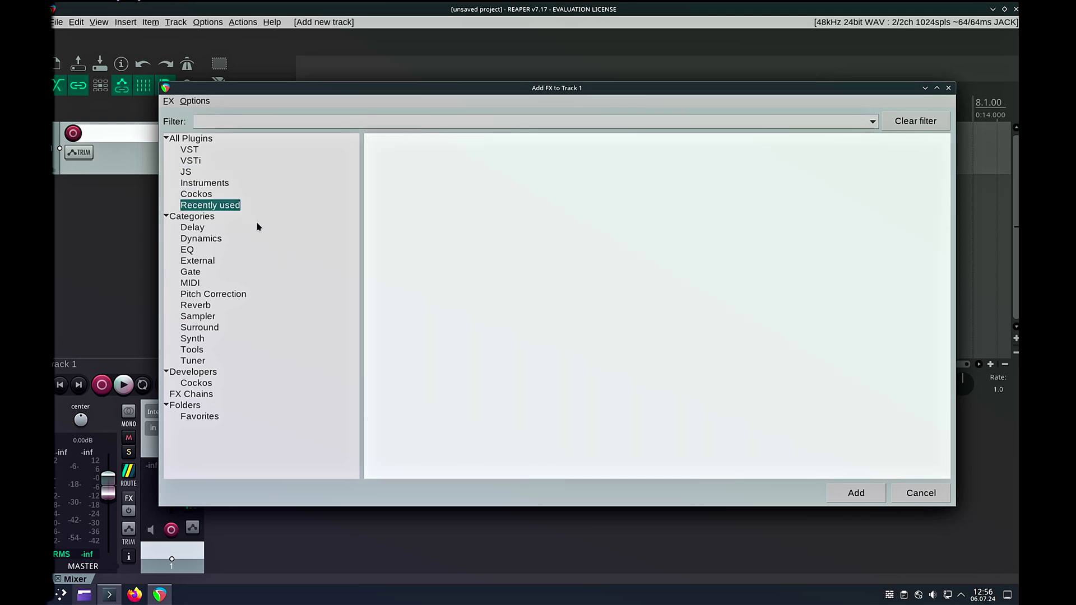
- Cancel the FX browser and quit REAPER without saving, returning to the terminal
left_click(916, 494)
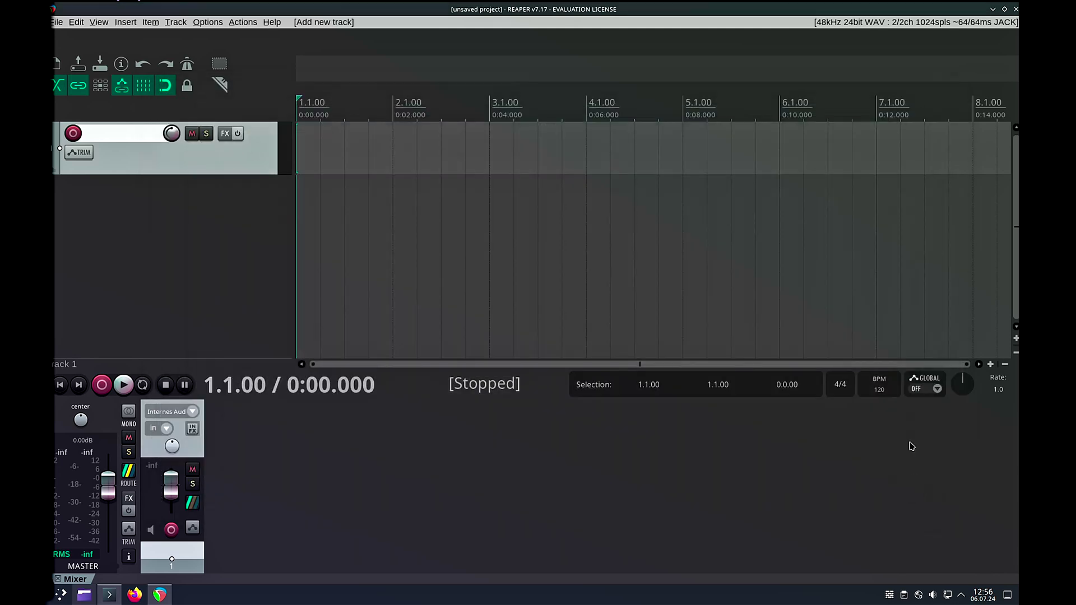
left_click(1015, 9)
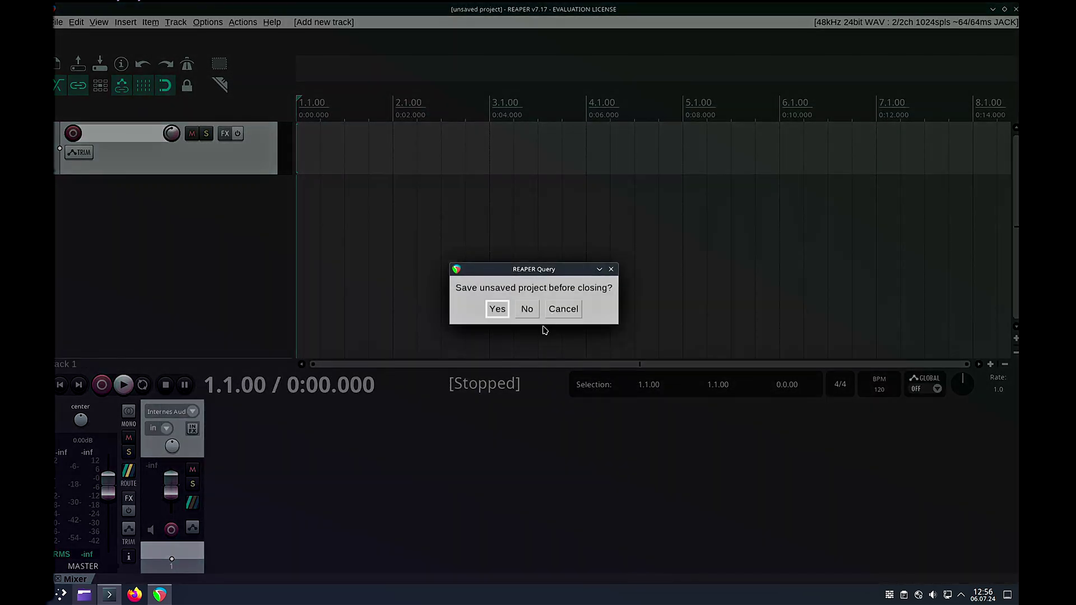
left_click(526, 309)
left_click(467, 283)
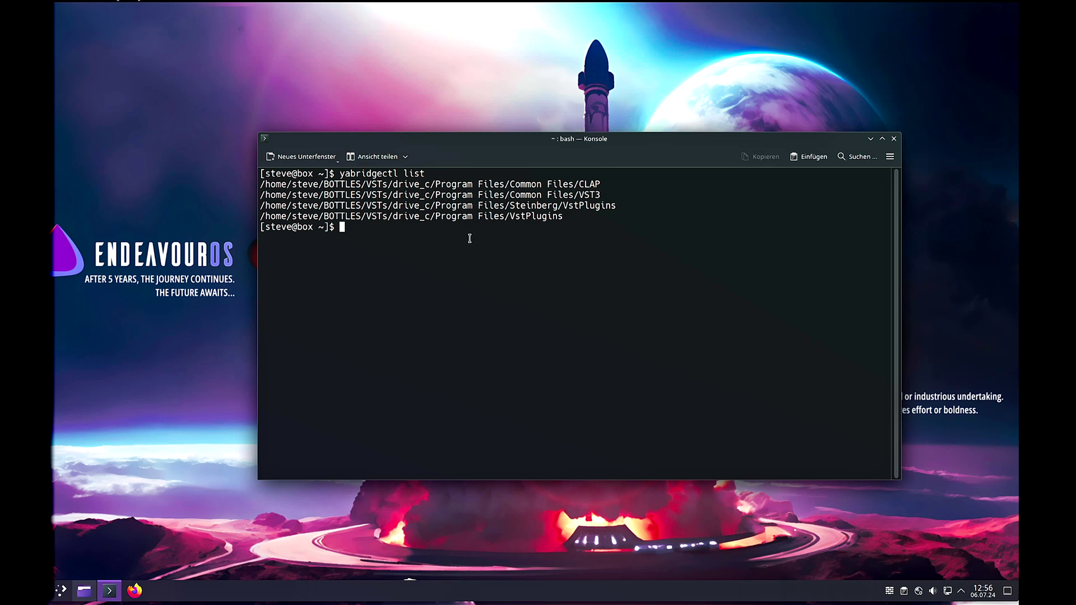
- Run yabridgectl sync to set up 93 new plugins and install the missing Wine Mono package
type("yabridgectl sync")
key("Return")
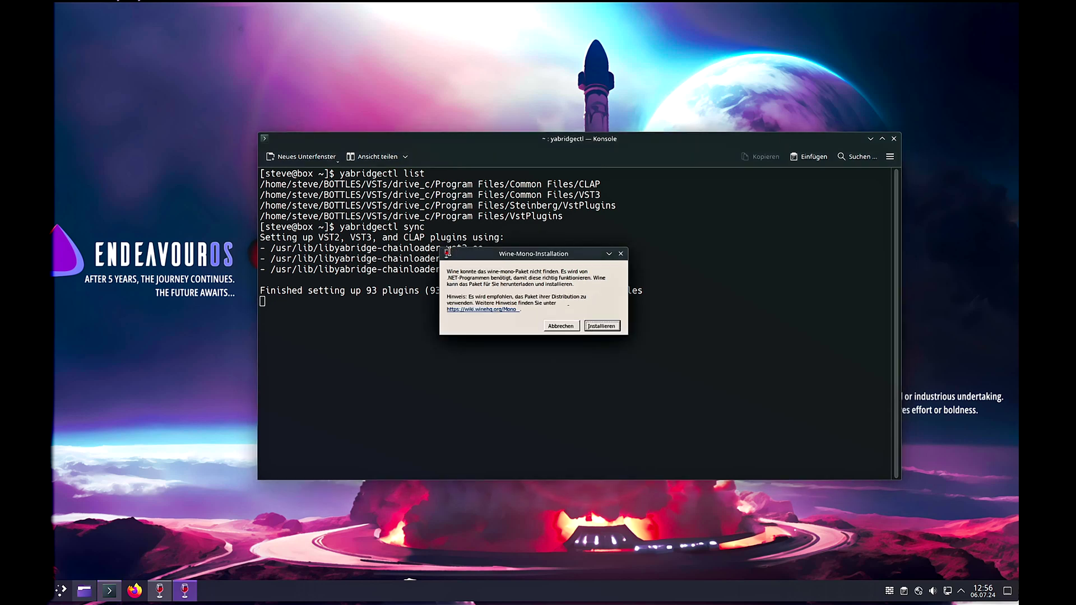
left_click(609, 326)
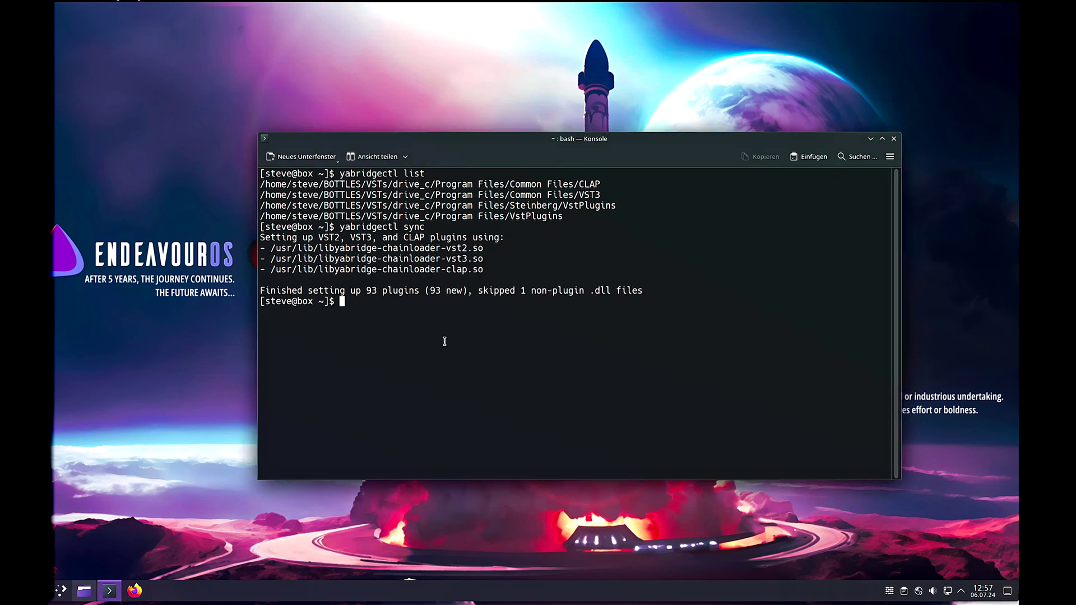
left_click(869, 139)
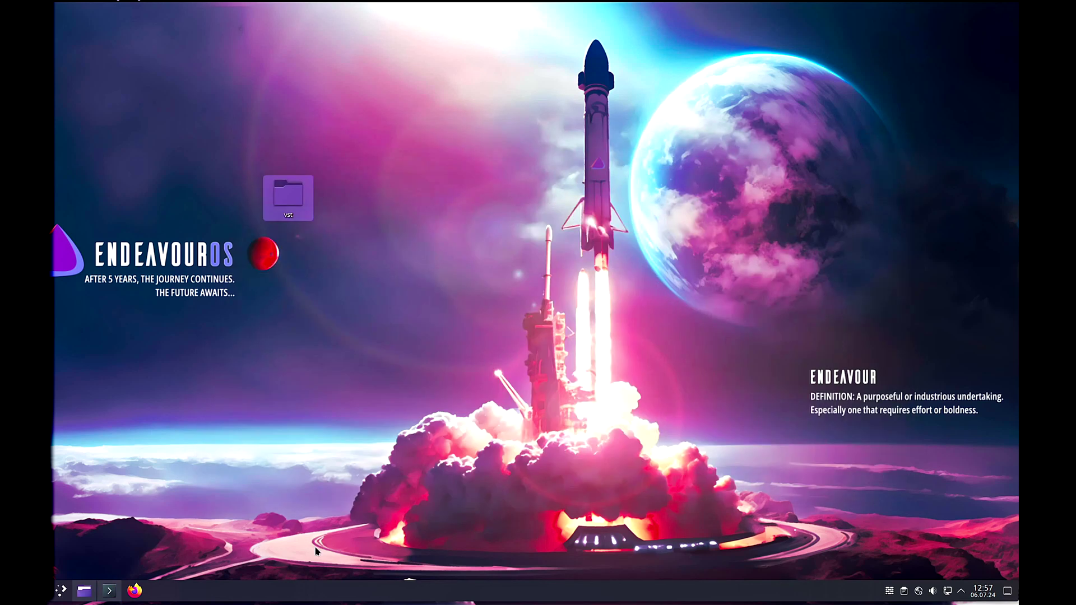
- Relaunch REAPER by searching 'reap' in the application launcher and let its VST scan finish
left_click(61, 590)
type("reap")
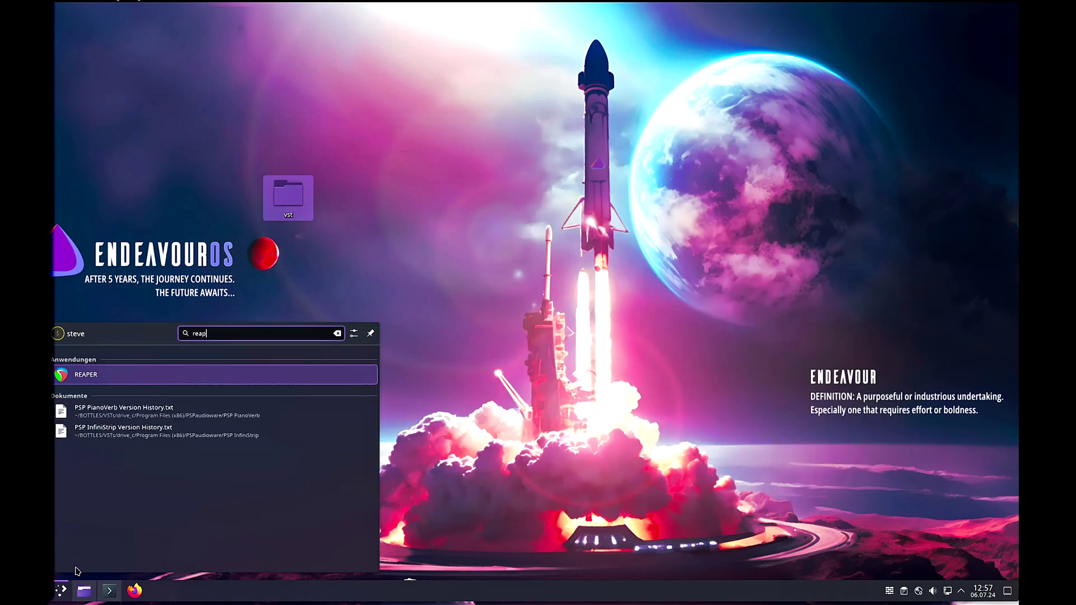
key("Return")
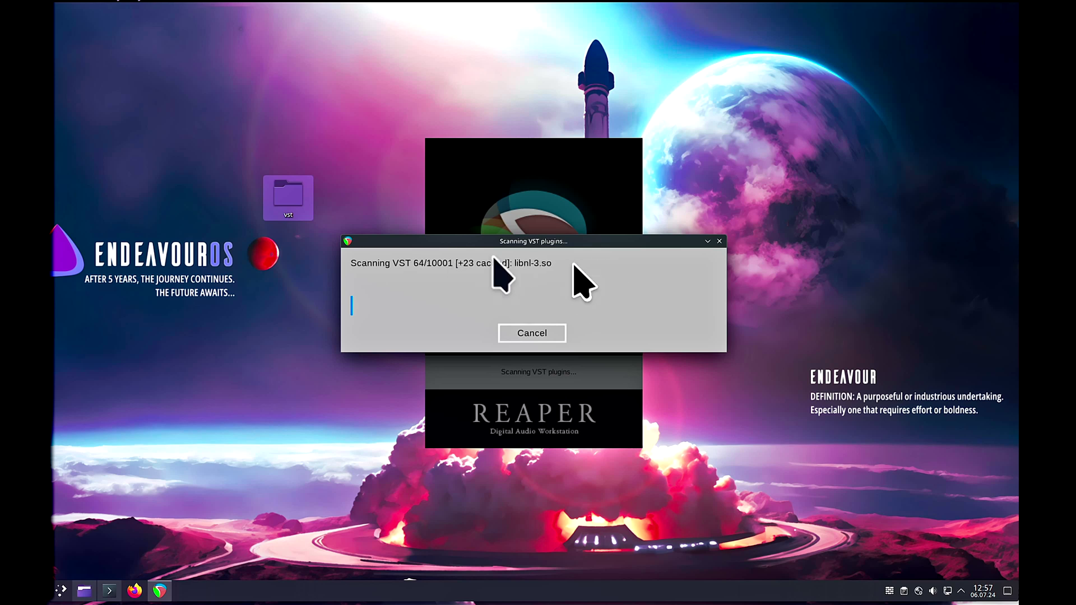
left_click_drag(575, 241, 557, 302)
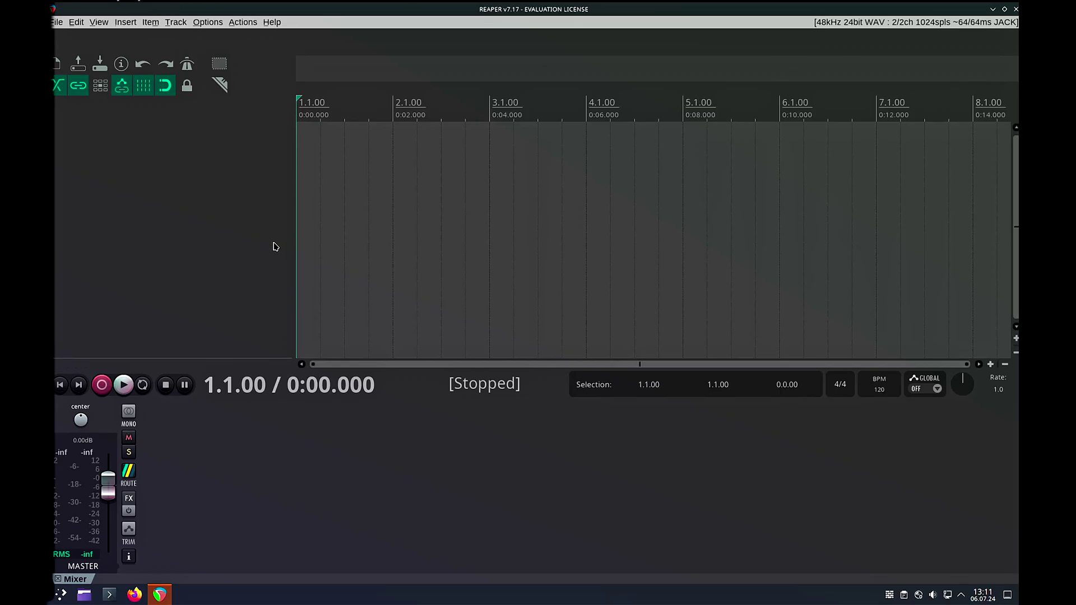
- Add Track 1 and load MeldaProduction's MSaturator from the newly found plugins into its FX chain
double_click(163, 199)
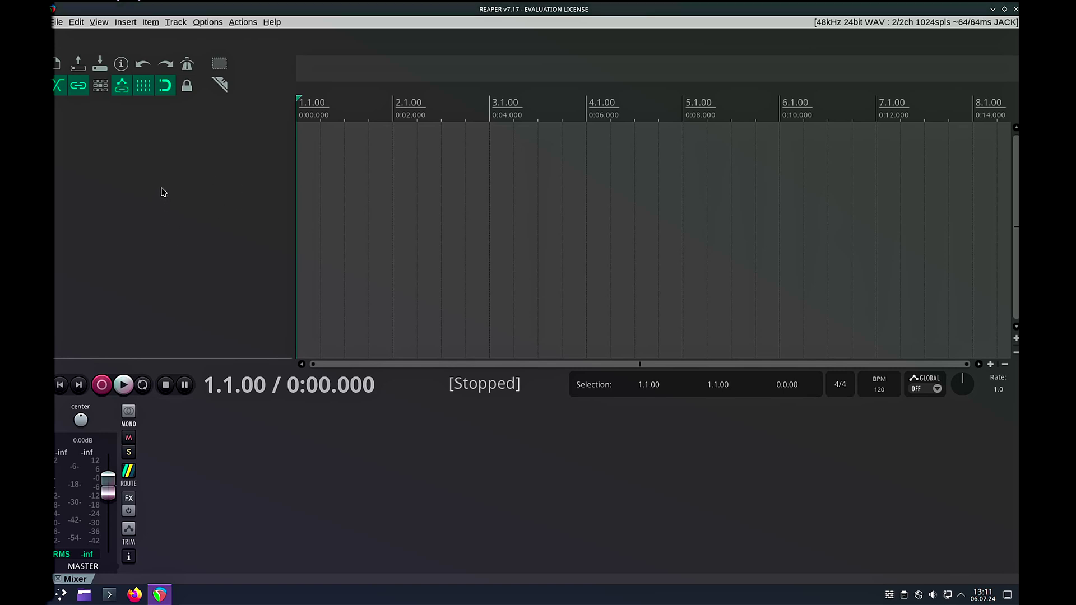
left_click(225, 133)
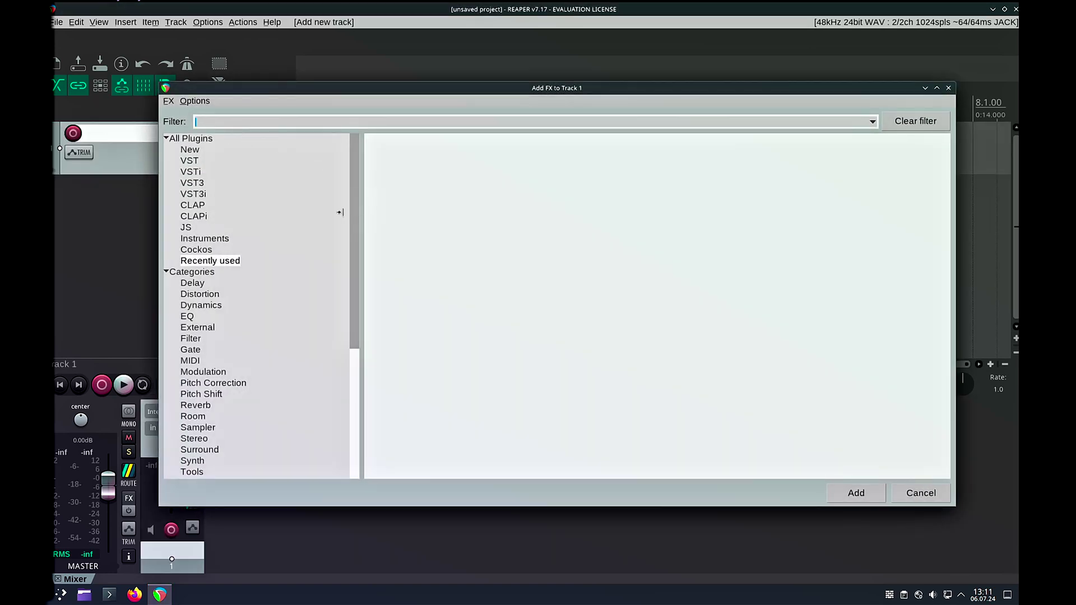
left_click(203, 151)
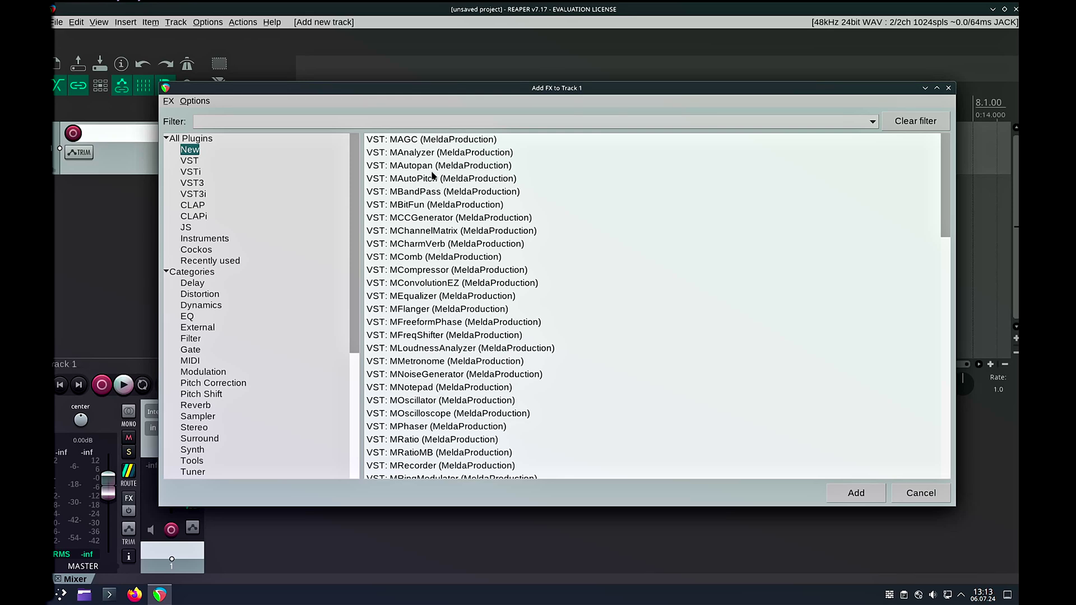
scroll(433, 176, "down", 5)
double_click(432, 301)
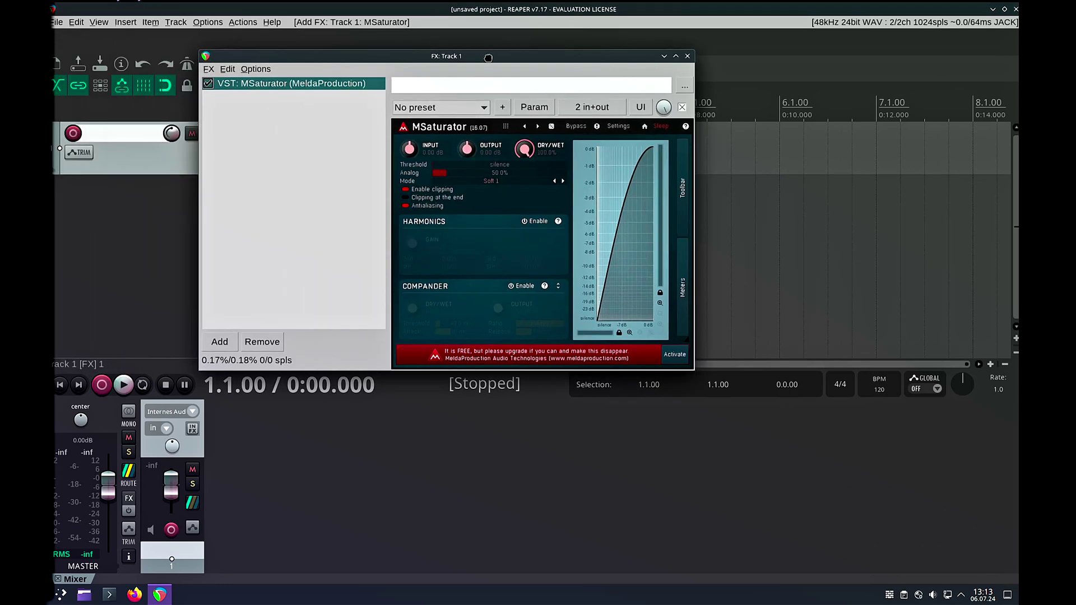
left_click_drag(488, 58, 617, 170)
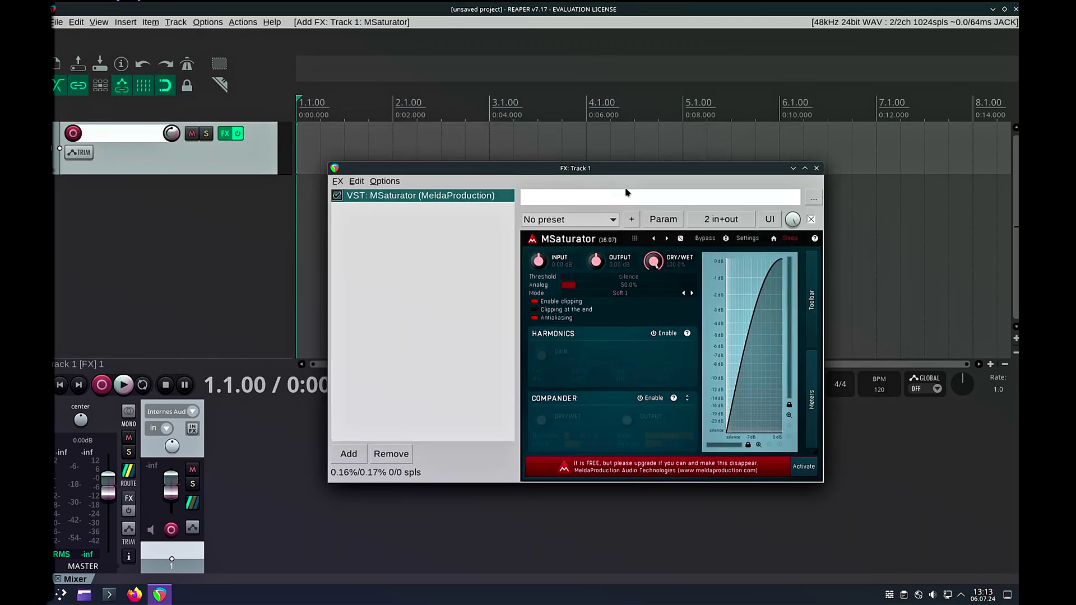